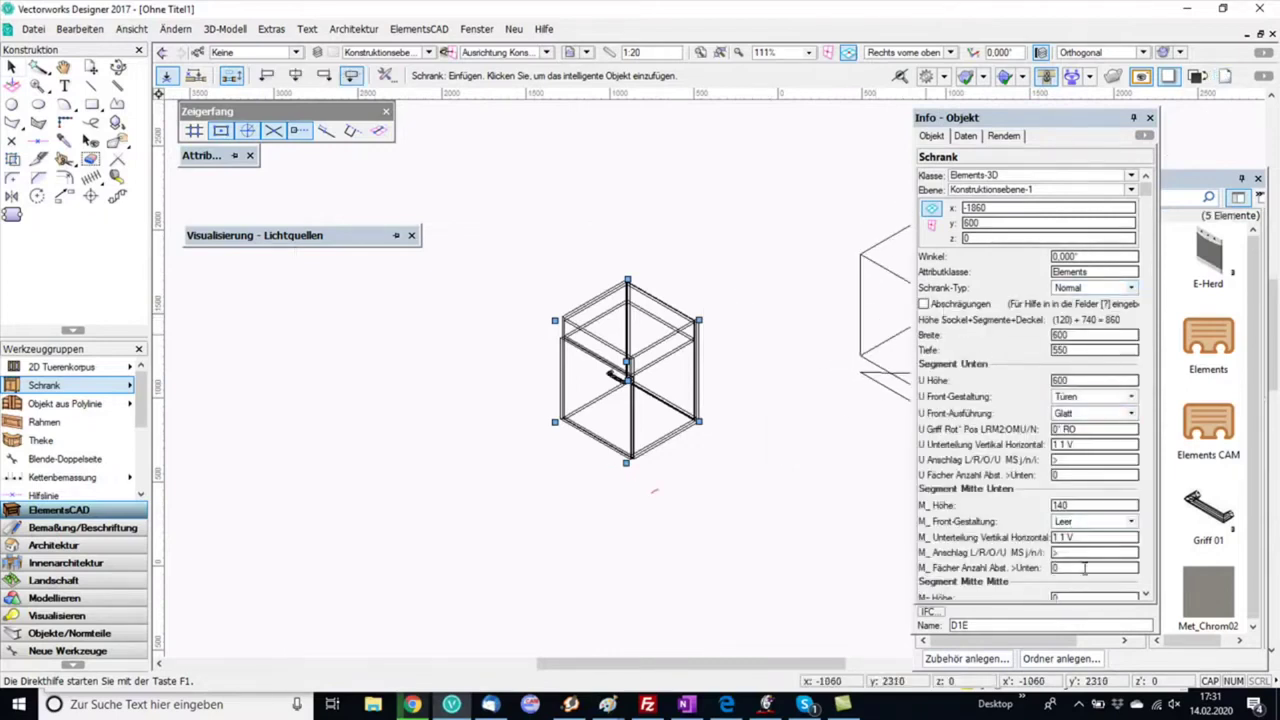
# Set the cabinet's M_ Höhe to 1000, bringing its total height to 1860
pyautogui.click(1070, 596)
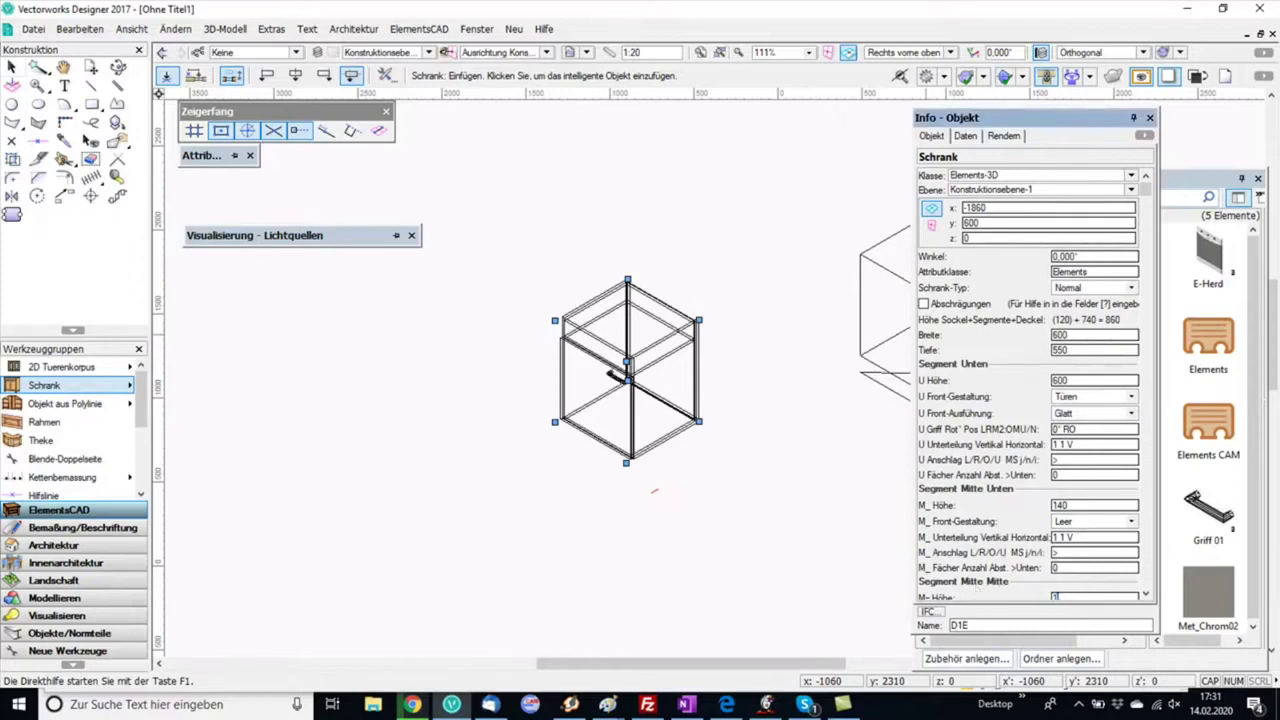
pyautogui.write('1000')
pyautogui.press('Return')
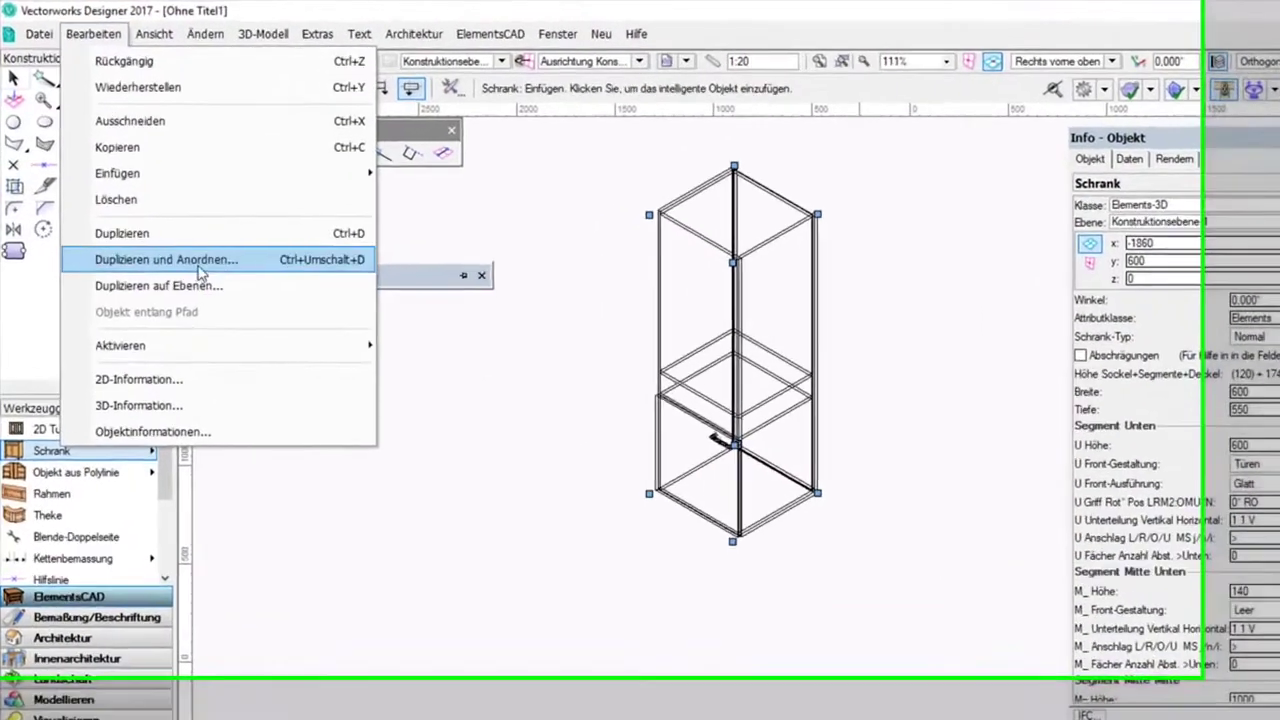
# Use Duplizieren und Anordnen to make 3 copies of the cabinet at x = 600
pyautogui.click(173, 222)
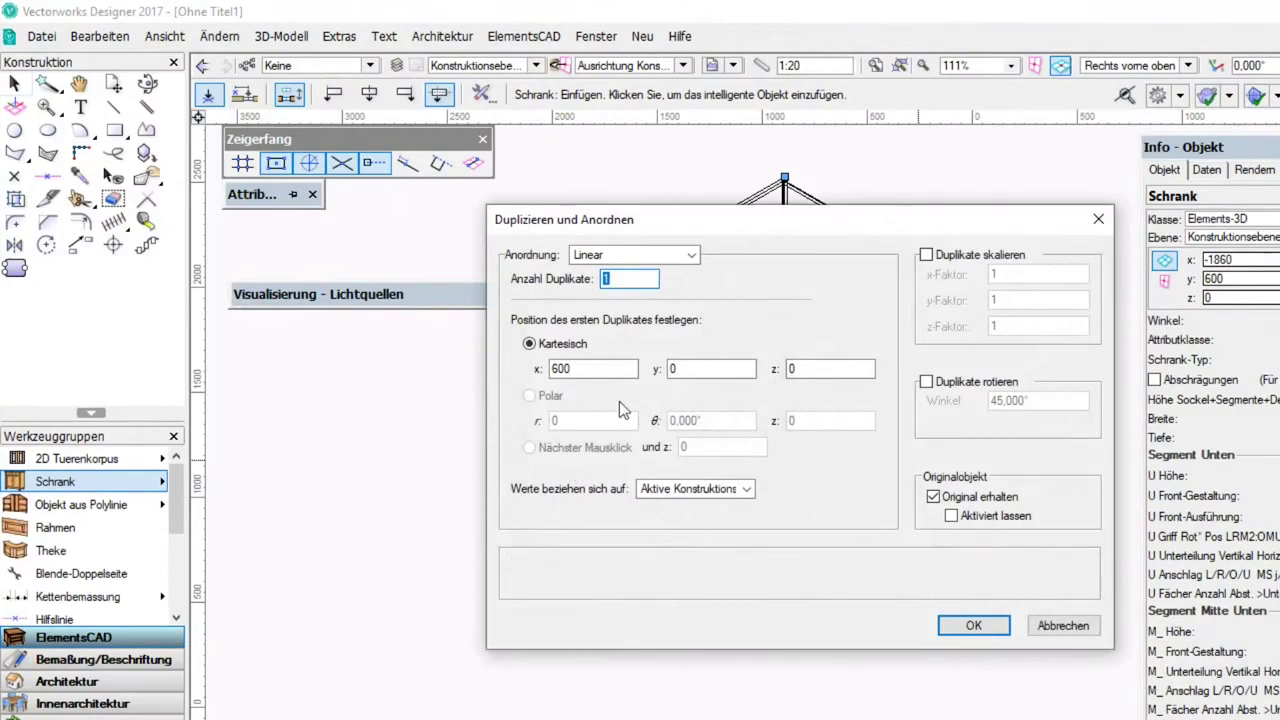
pyautogui.write('5')
pyautogui.moveTo(634, 280); pyautogui.dragTo(533, 285)
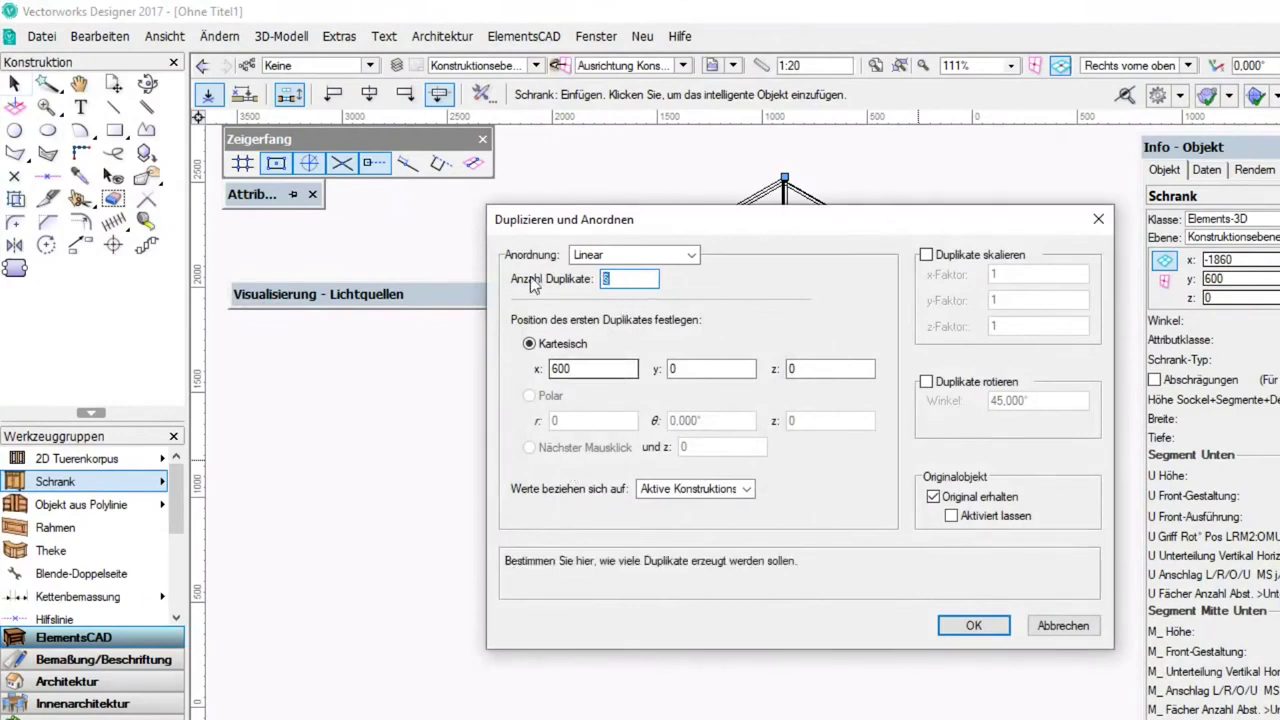
pyautogui.write('3')
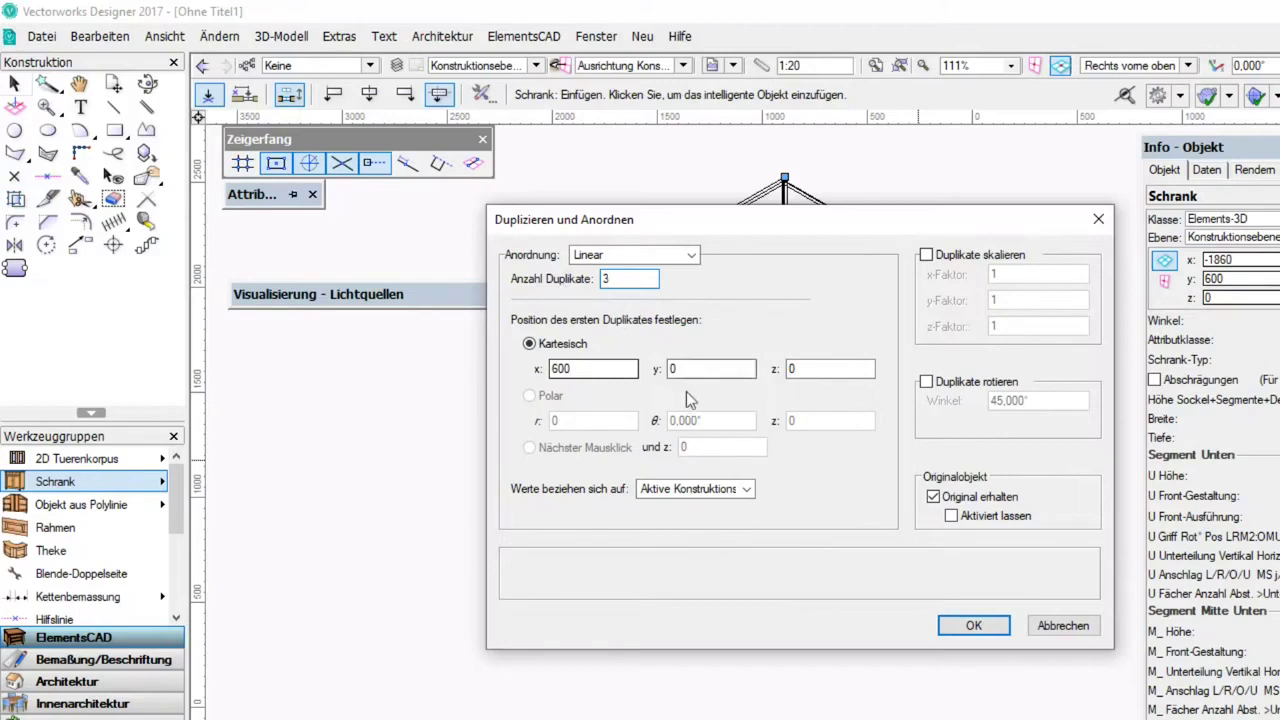
pyautogui.click(975, 625)
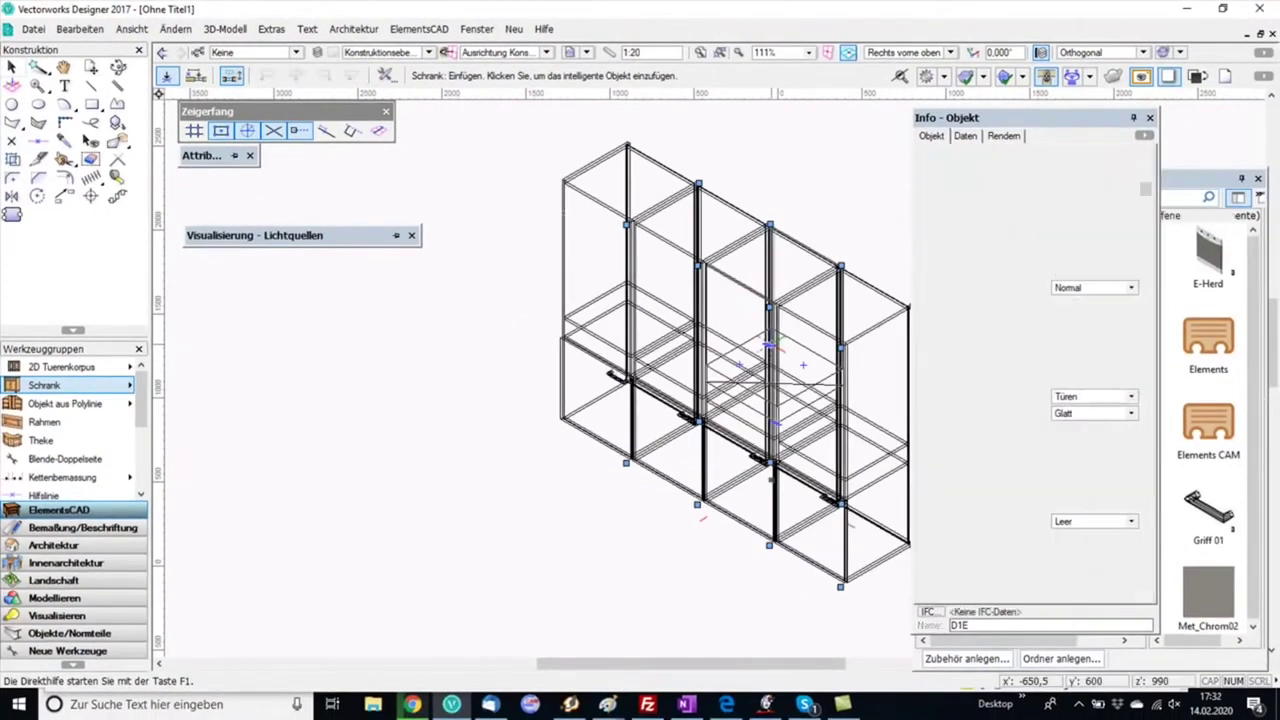
# Select the leftmost cabinet and add a 400-high Schrank above it (Oben)
pyautogui.click(11, 66)
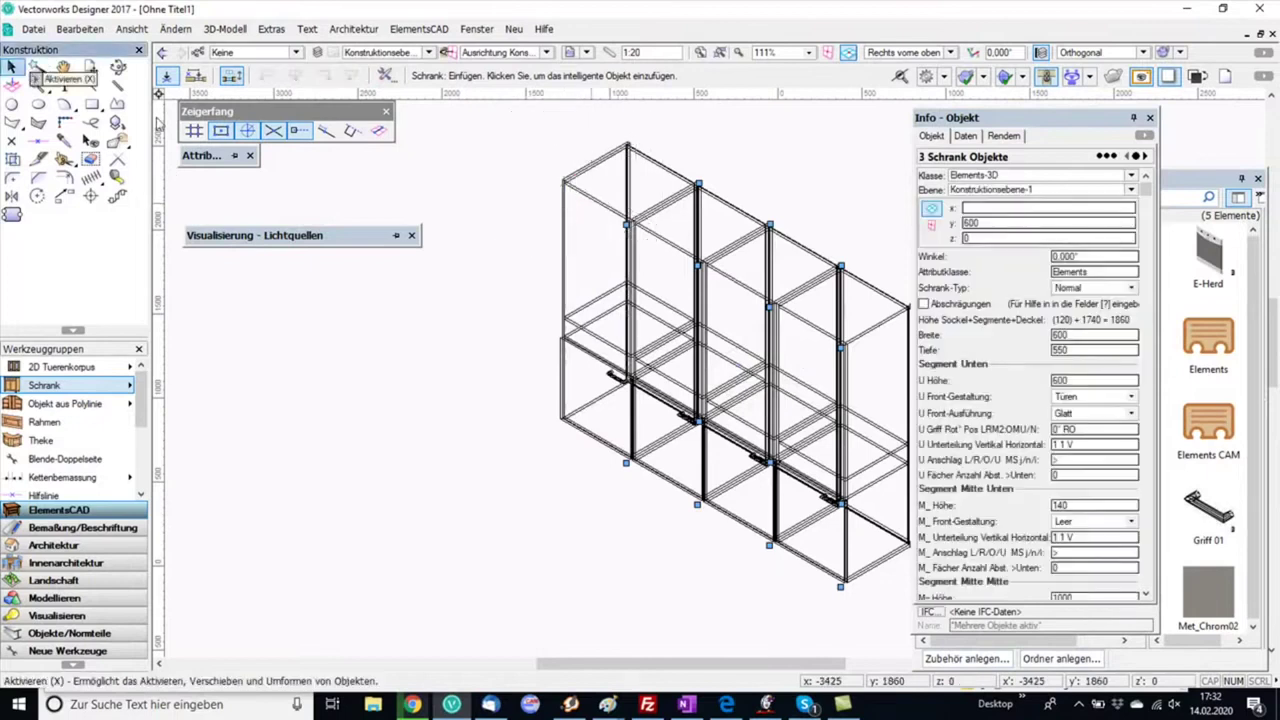
pyautogui.click(676, 172)
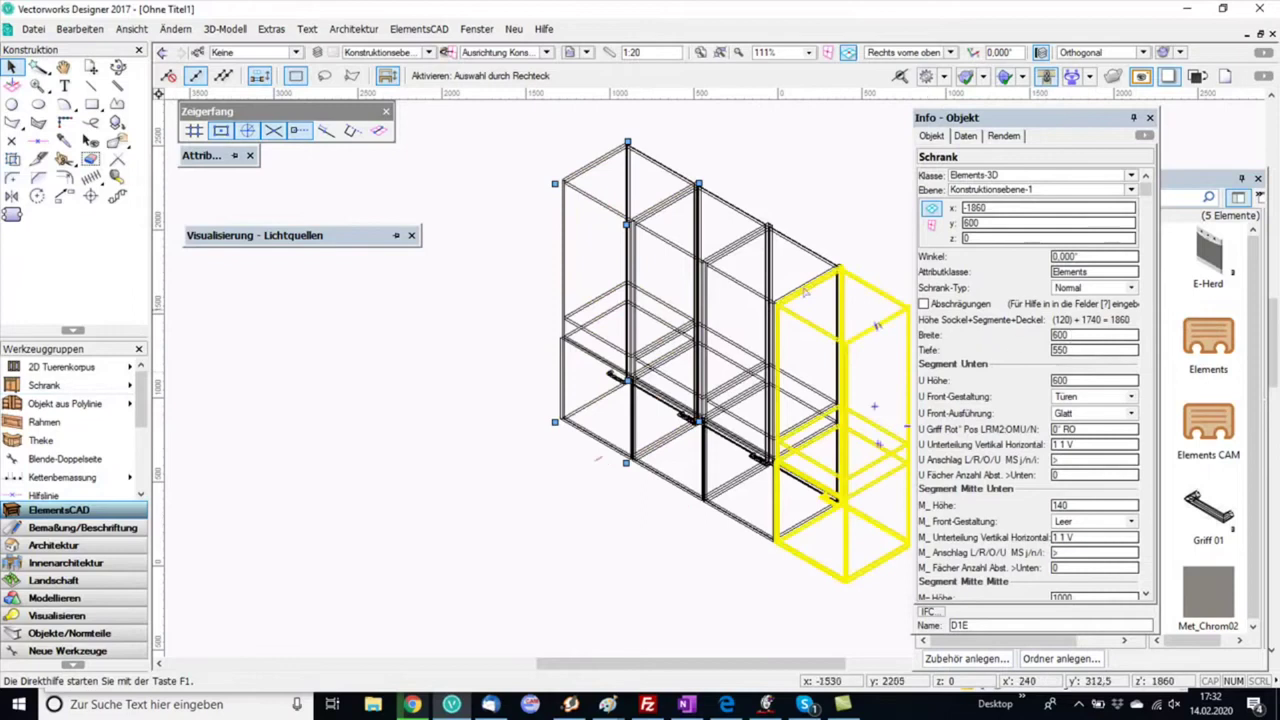
pyautogui.rightClick(659, 170)
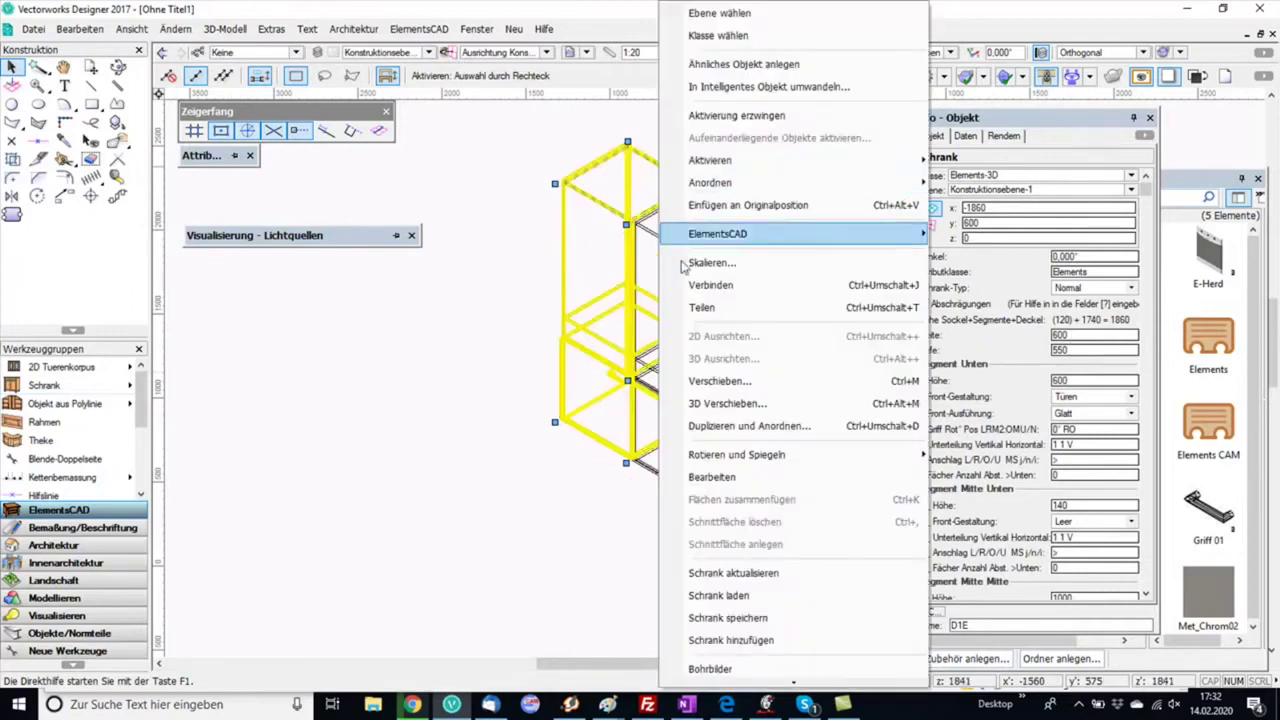
pyautogui.click(735, 640)
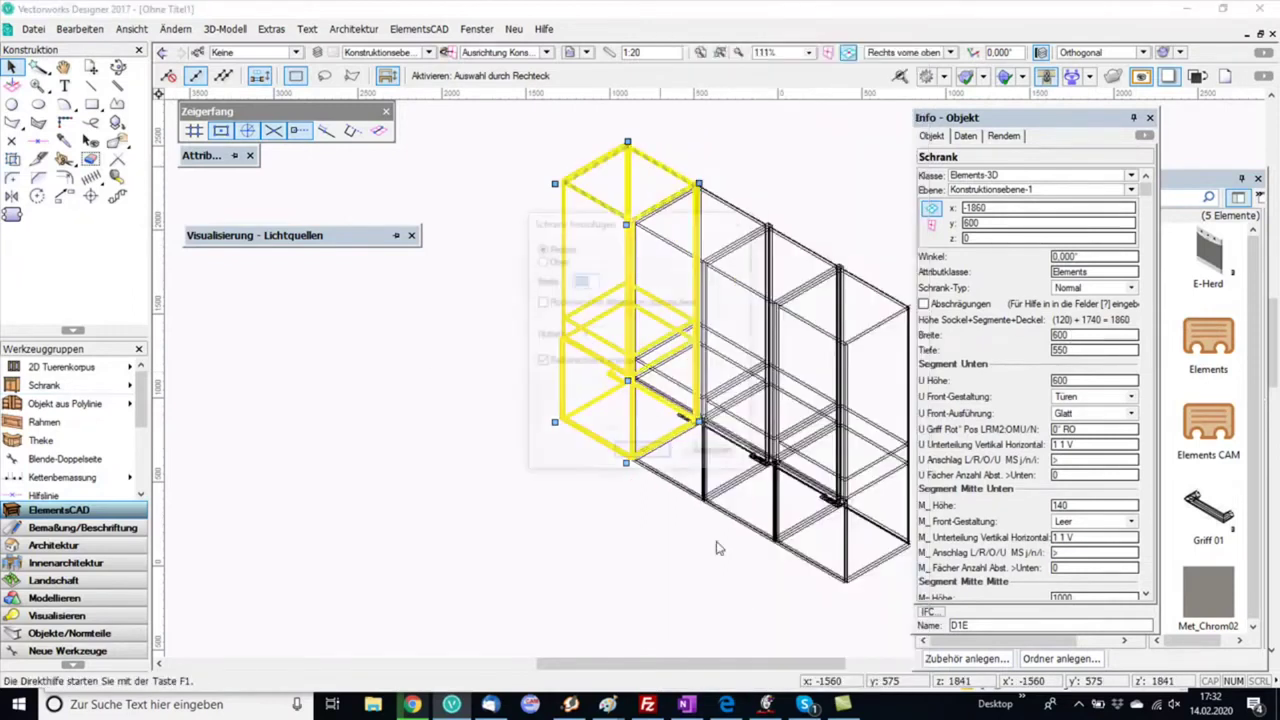
pyautogui.click(540, 259)
pyautogui.doubleClick(582, 279)
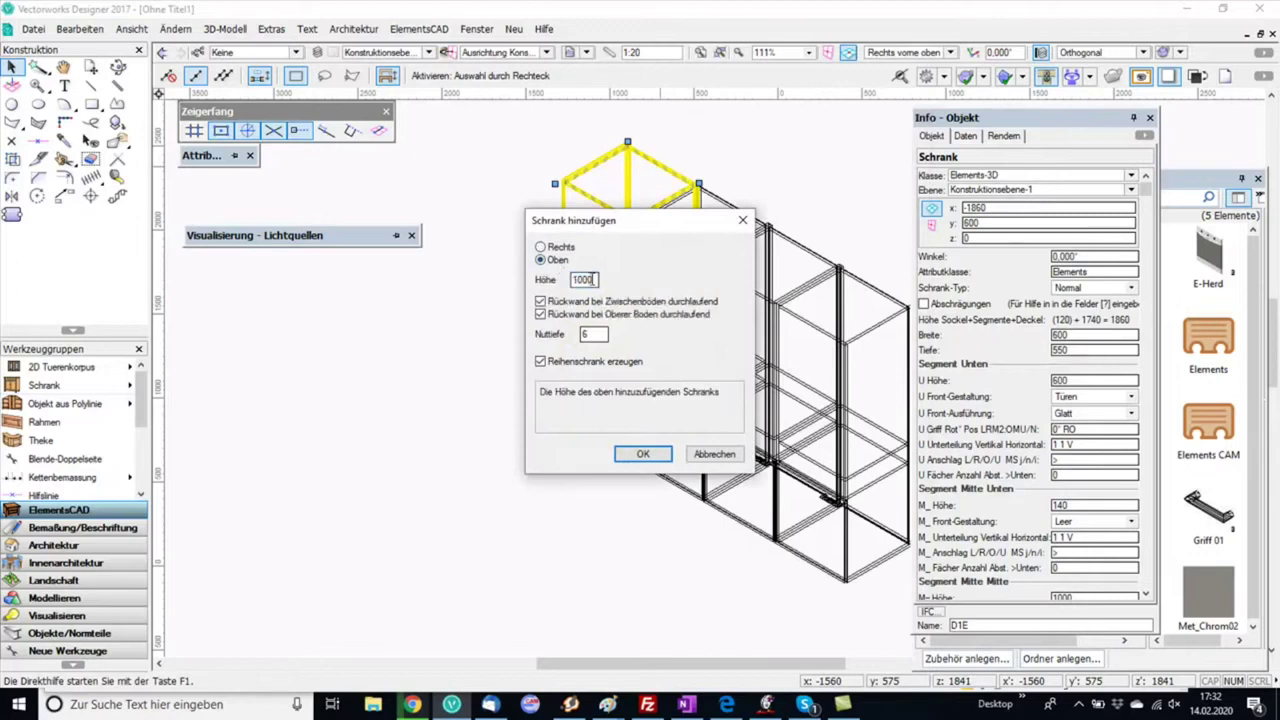
pyautogui.write('400')
pyautogui.press('Return')
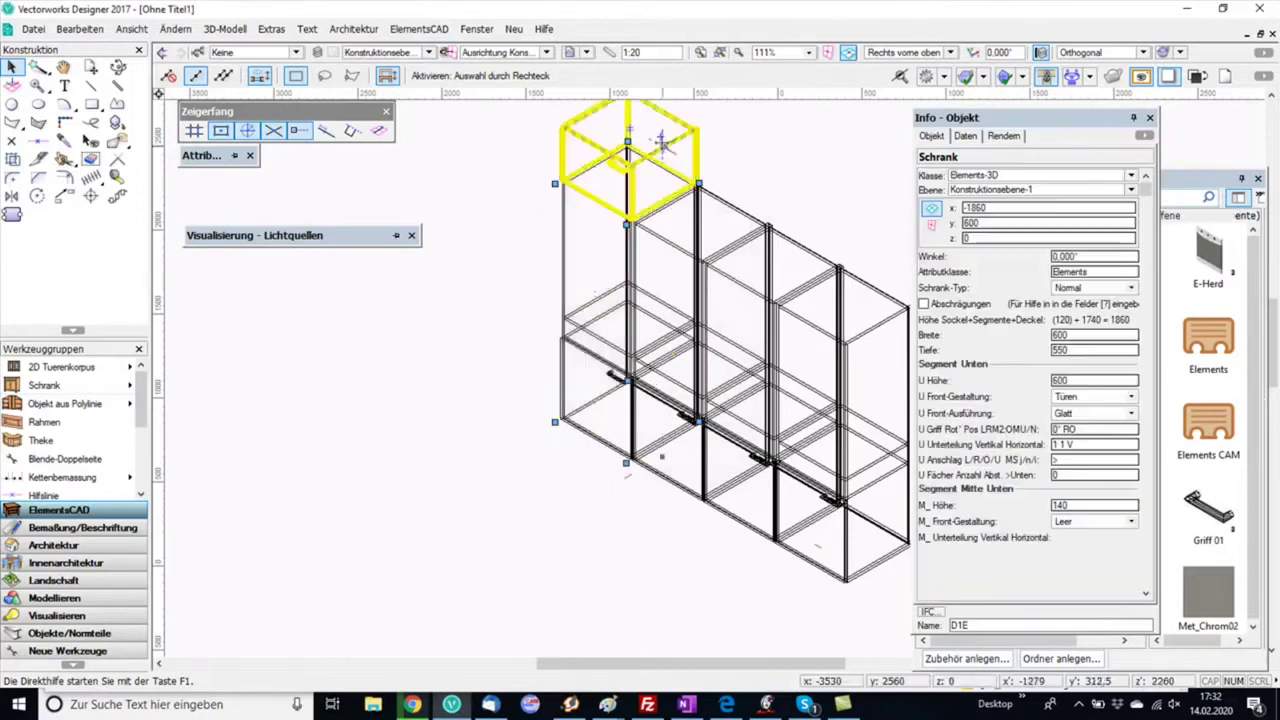
# Set the top cabinet's Breite to 600*4, making it 2400 wide
pyautogui.click(661, 143)
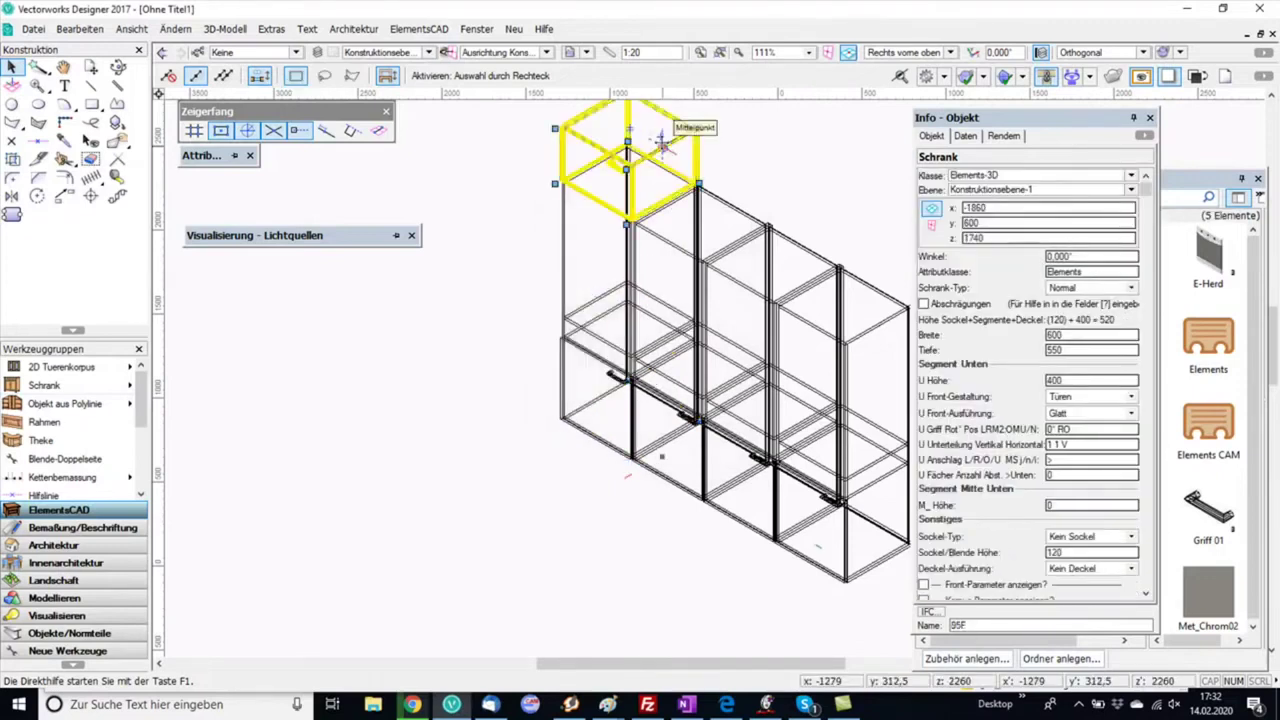
pyautogui.click(1081, 336)
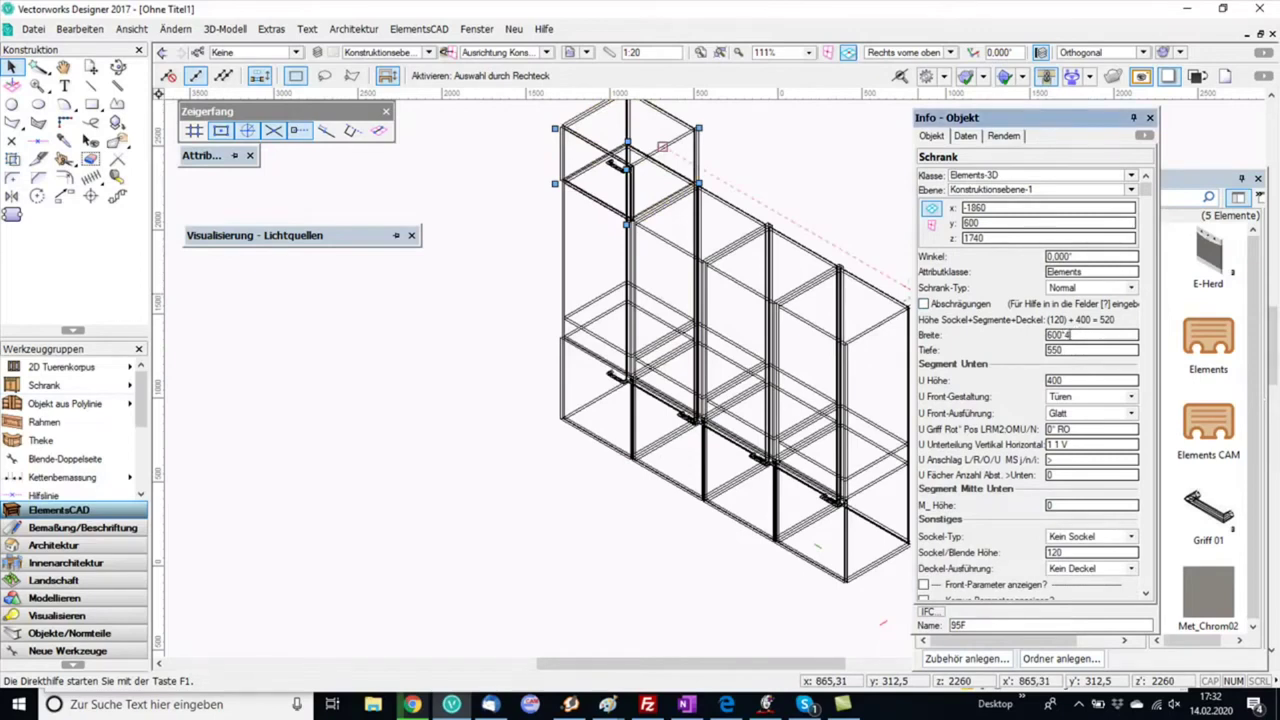
pyautogui.write('*4')
pyautogui.press('Return')
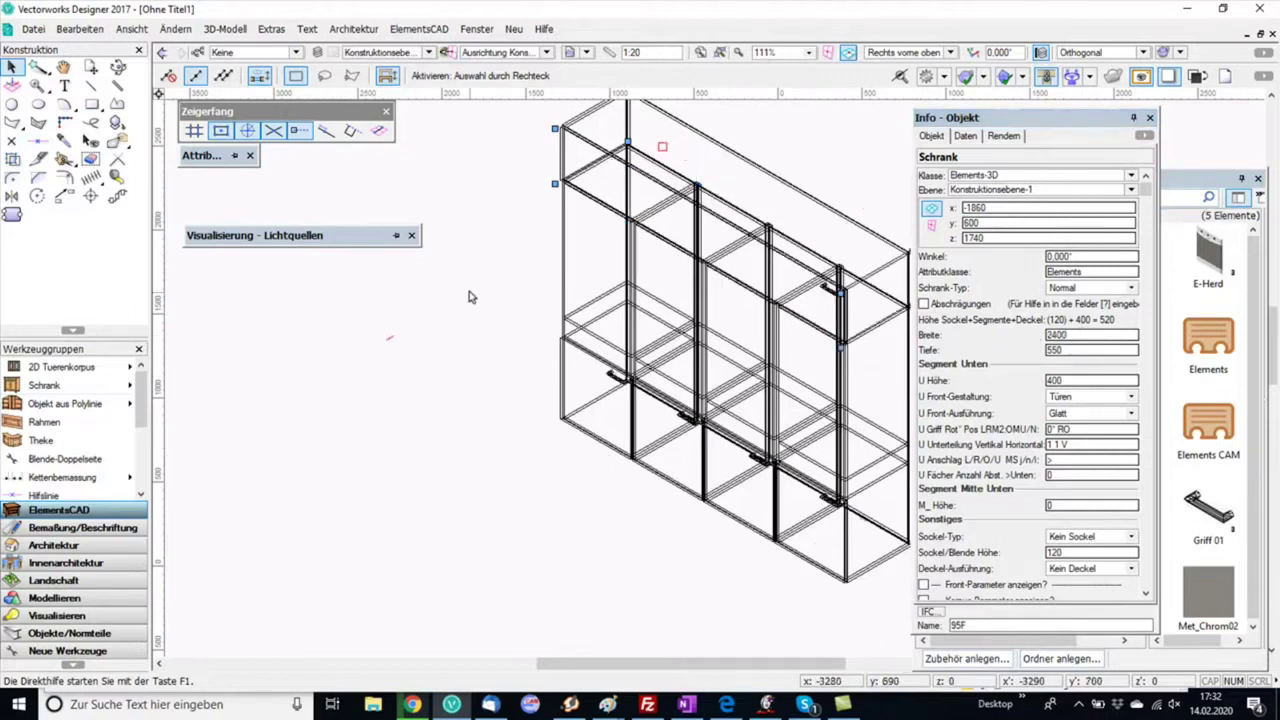
pyautogui.scroll(-1, 469, 297)
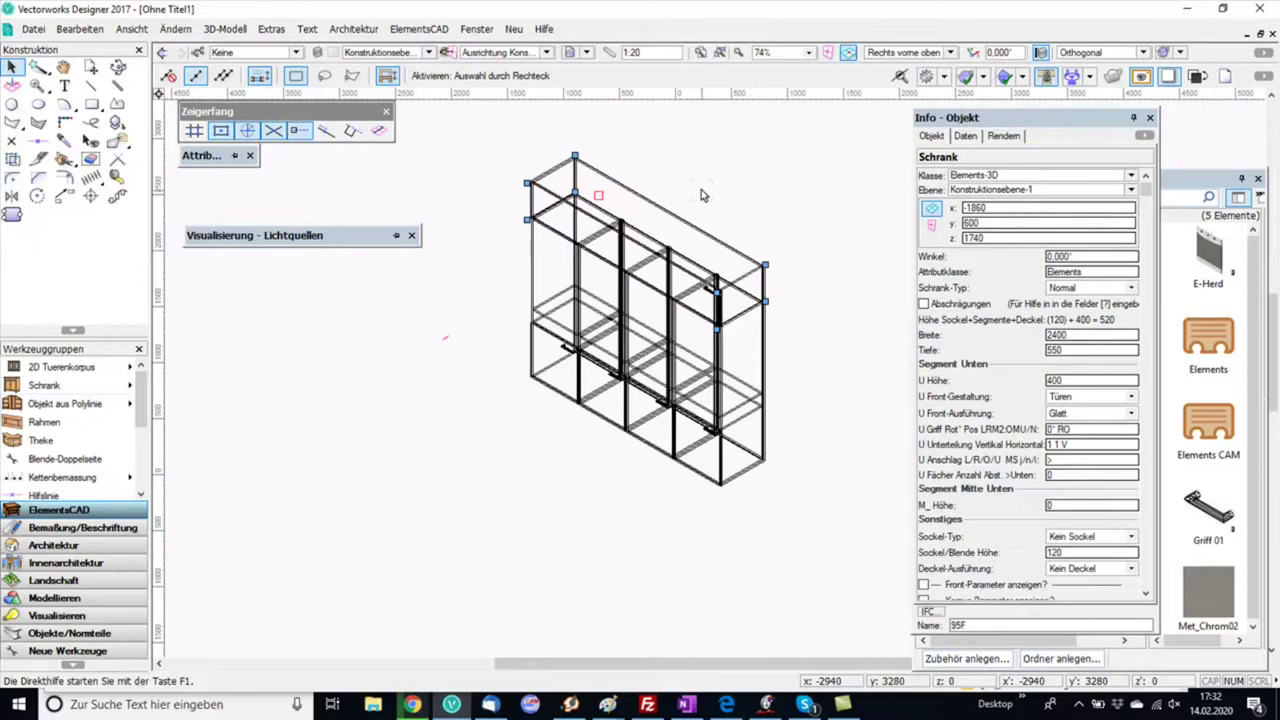
# Render in OpenGL with Kanten zeichnen enabled, then select all five cabinets
pyautogui.hotkey('ctrl', 'shift', 'g')
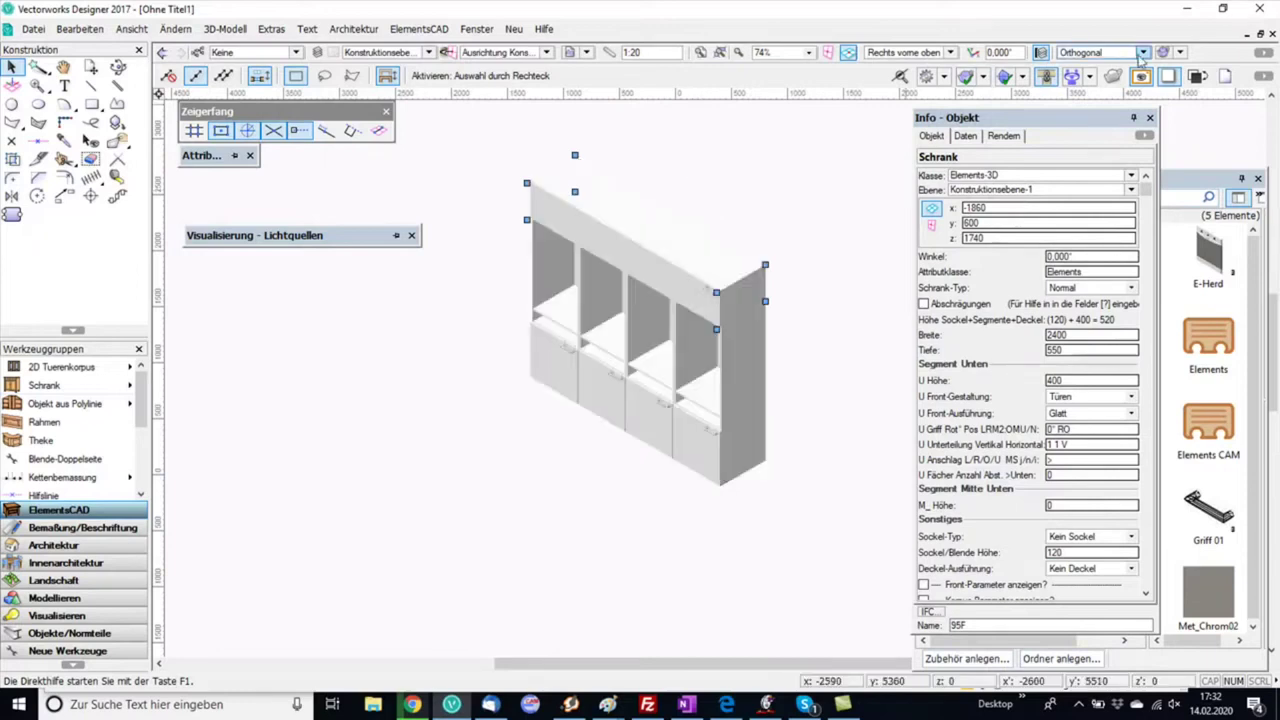
pyautogui.click(1181, 52)
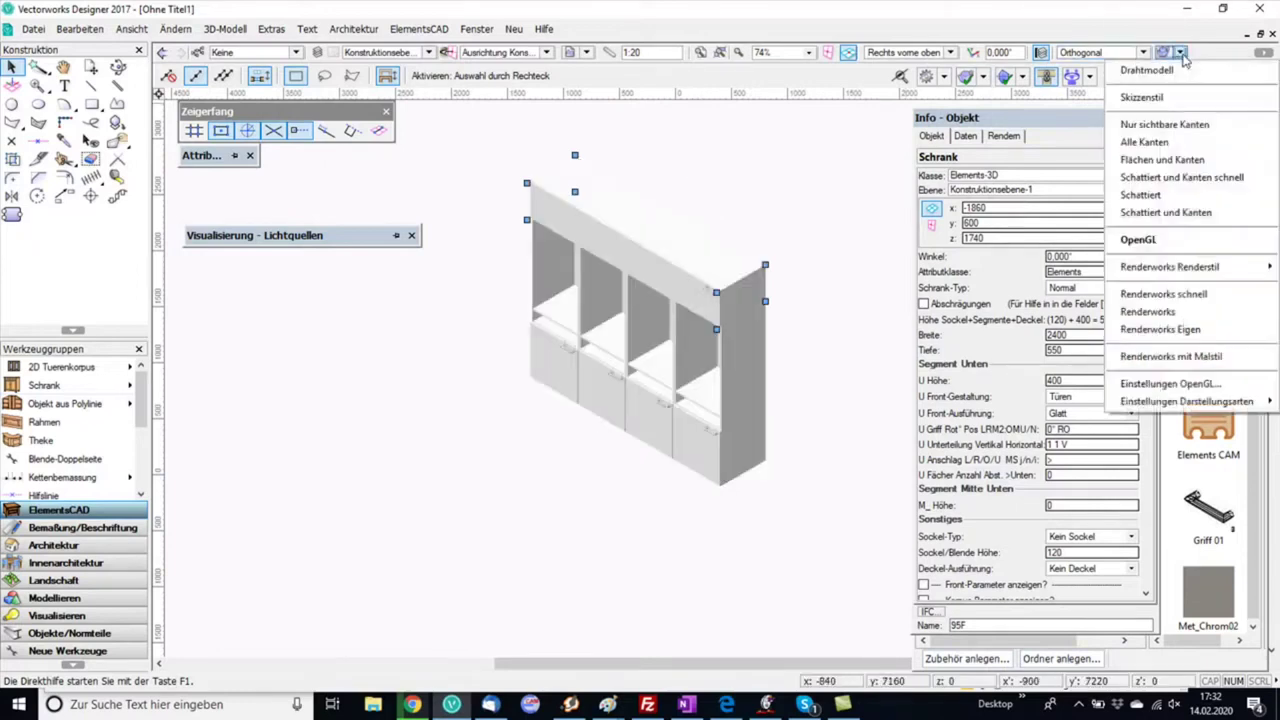
pyautogui.click(1168, 383)
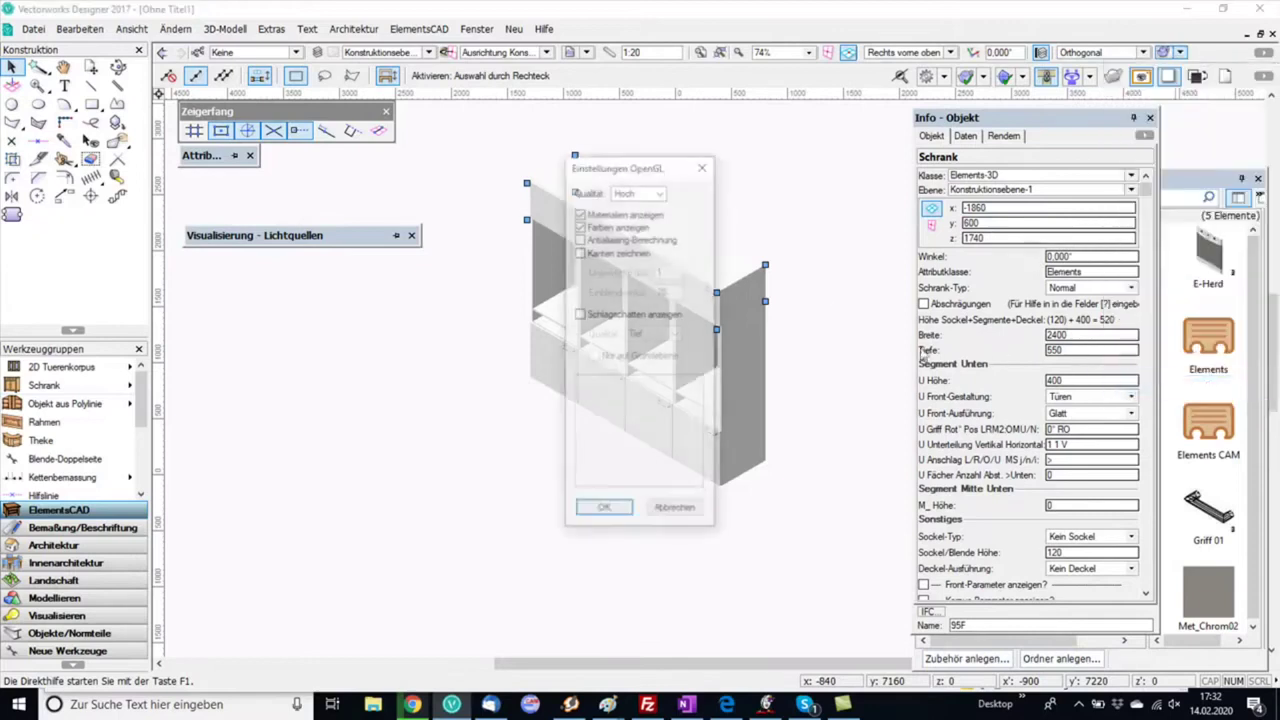
pyautogui.click(594, 254)
pyautogui.click(603, 510)
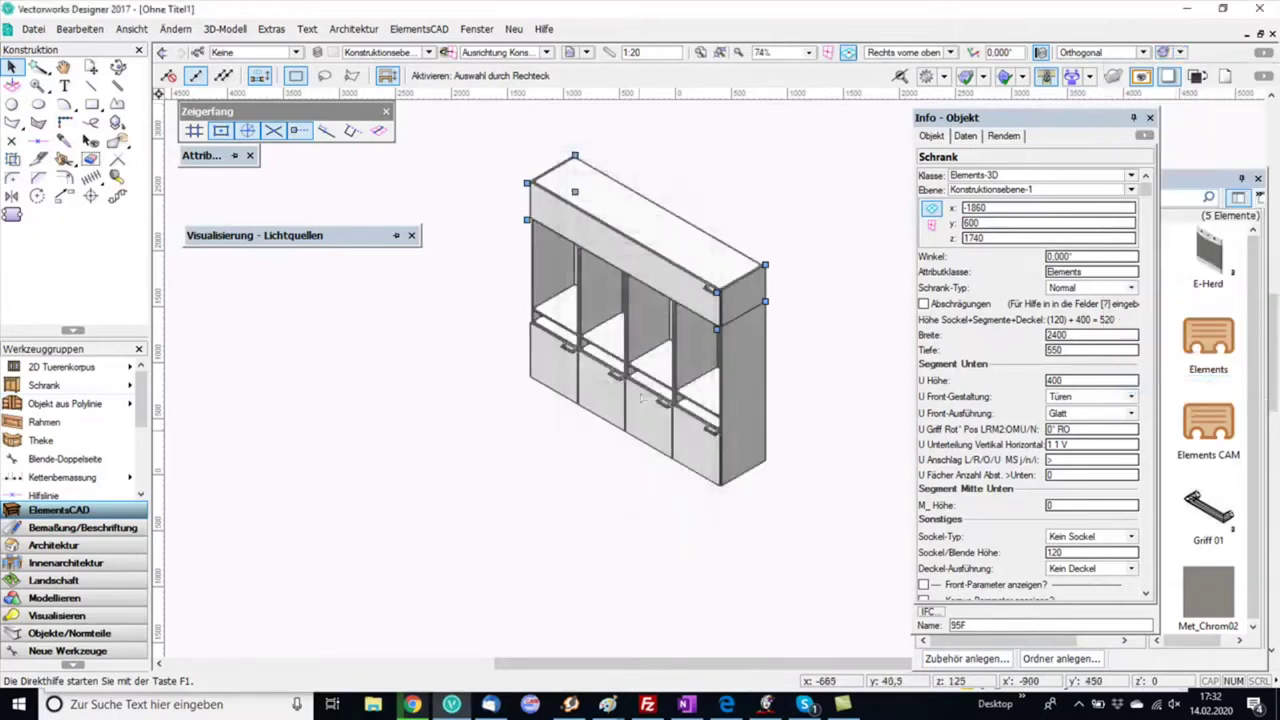
pyautogui.moveTo(494, 130); pyautogui.dragTo(851, 543)
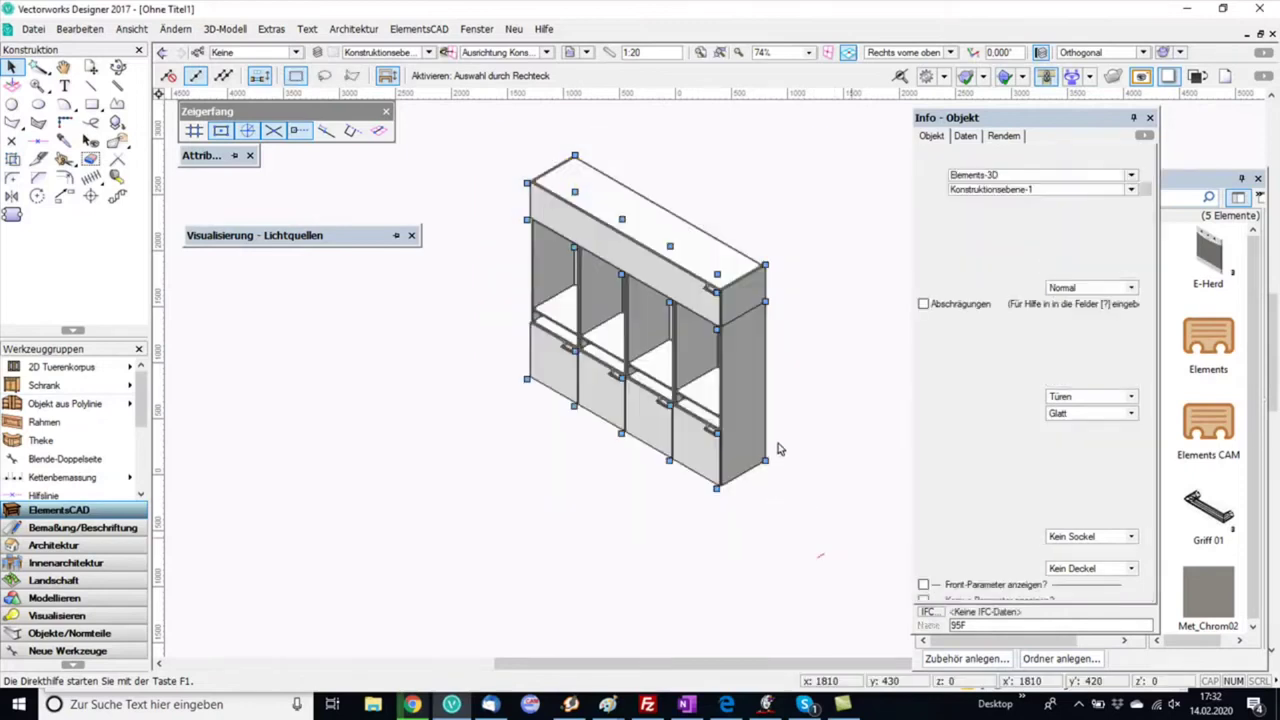
# Combine the cabinets with ElementsCAD > Schrank > Reihenschrank erzeugen, then select the top cabinet
pyautogui.click(437, 33)
pyautogui.moveTo(455, 97)
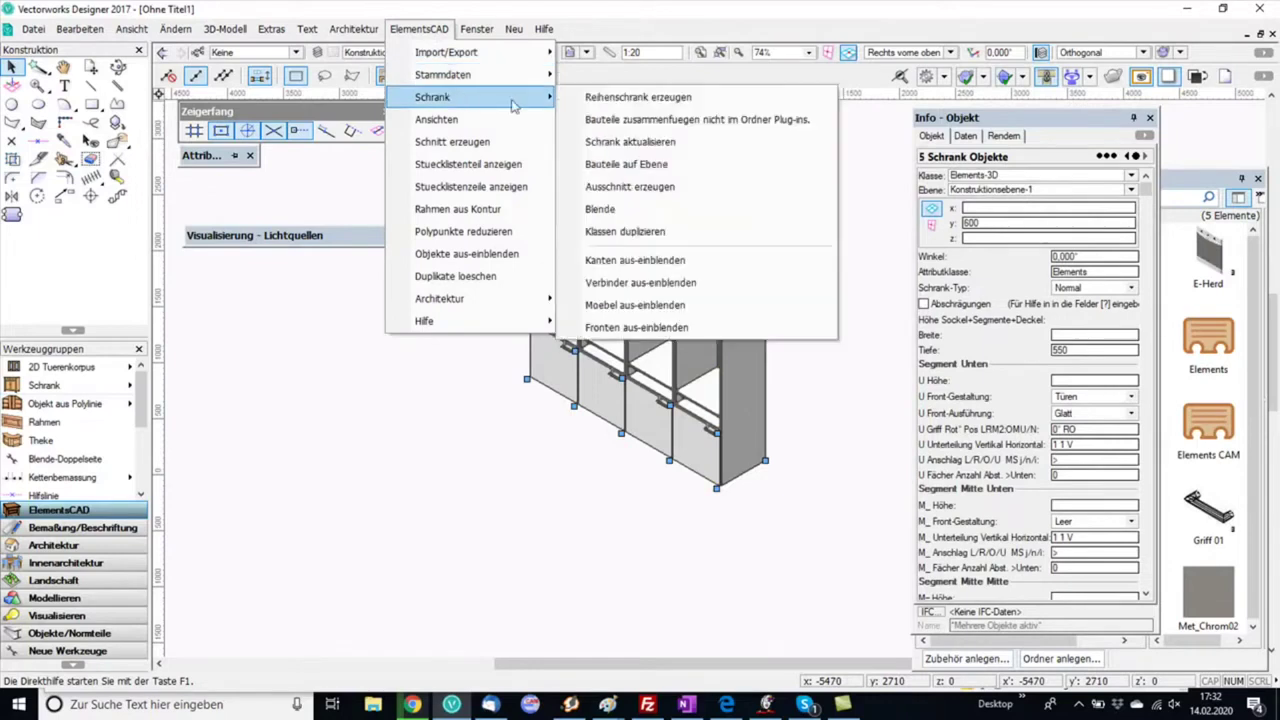
pyautogui.click(675, 99)
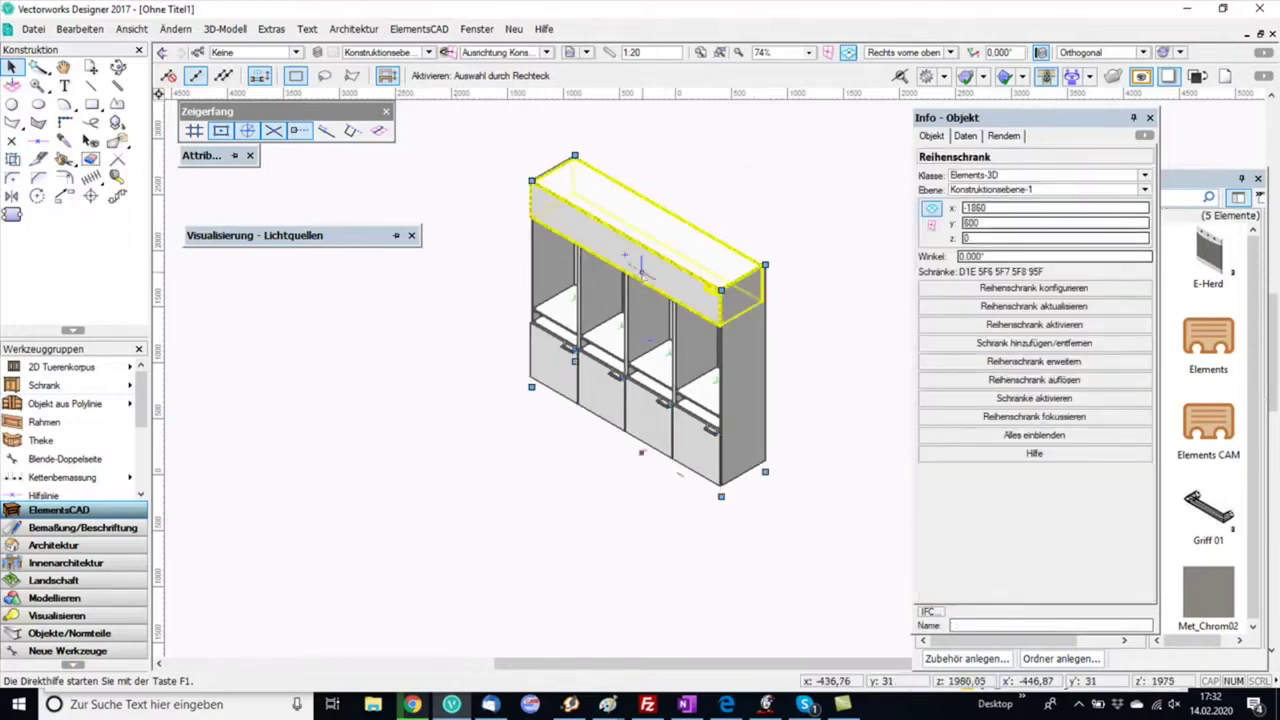
pyautogui.click(705, 203)
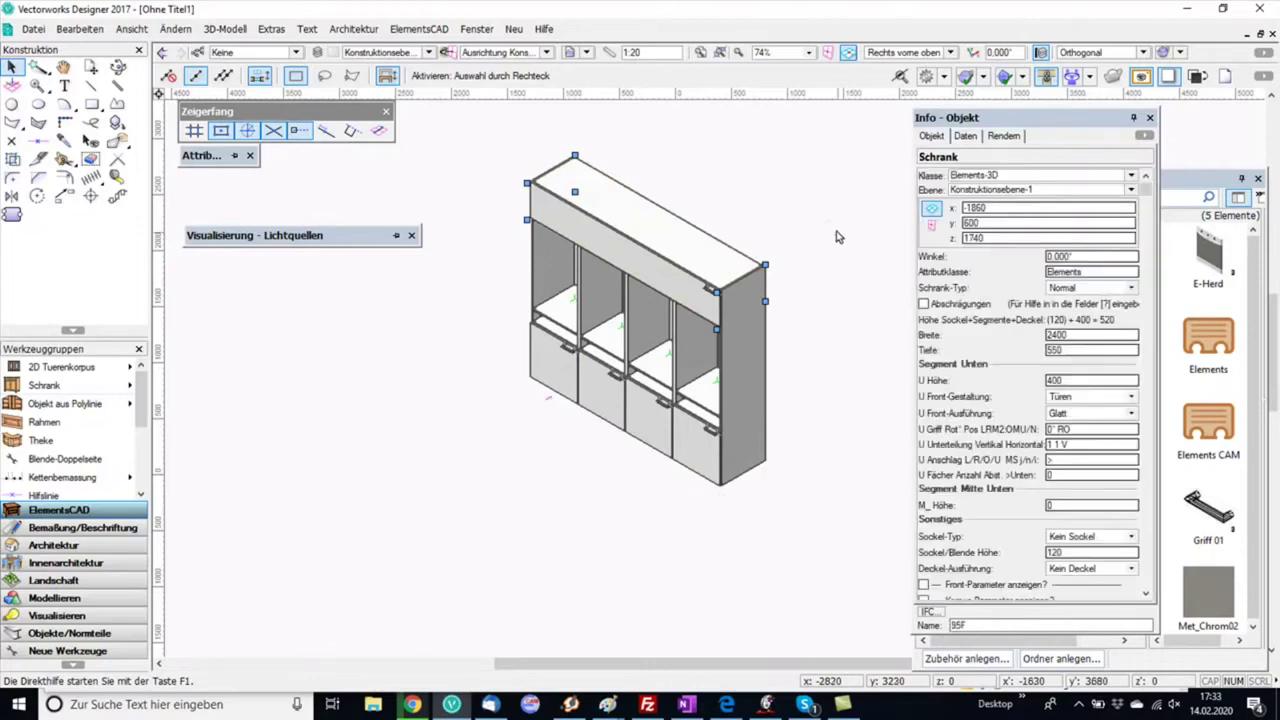
# Divide the top cabinet into 6 sections
pyautogui.click(1078, 444)
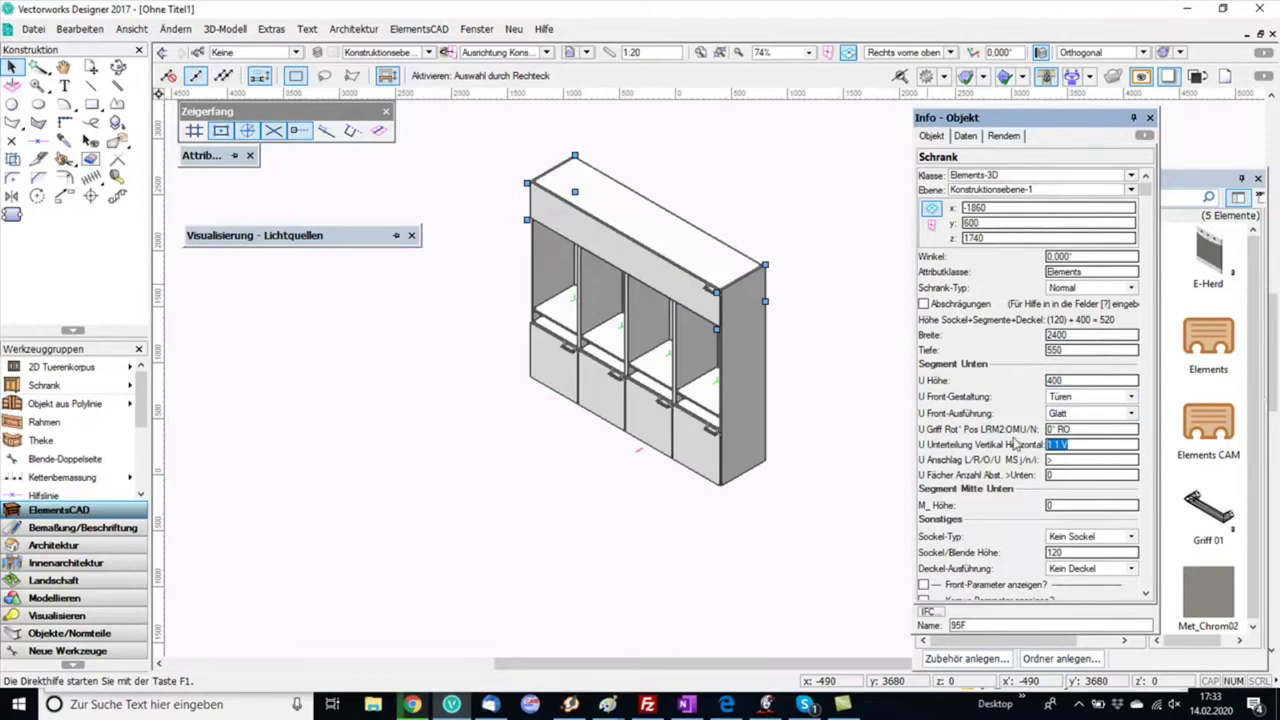
pyautogui.write('6')
pyautogui.press('Return')
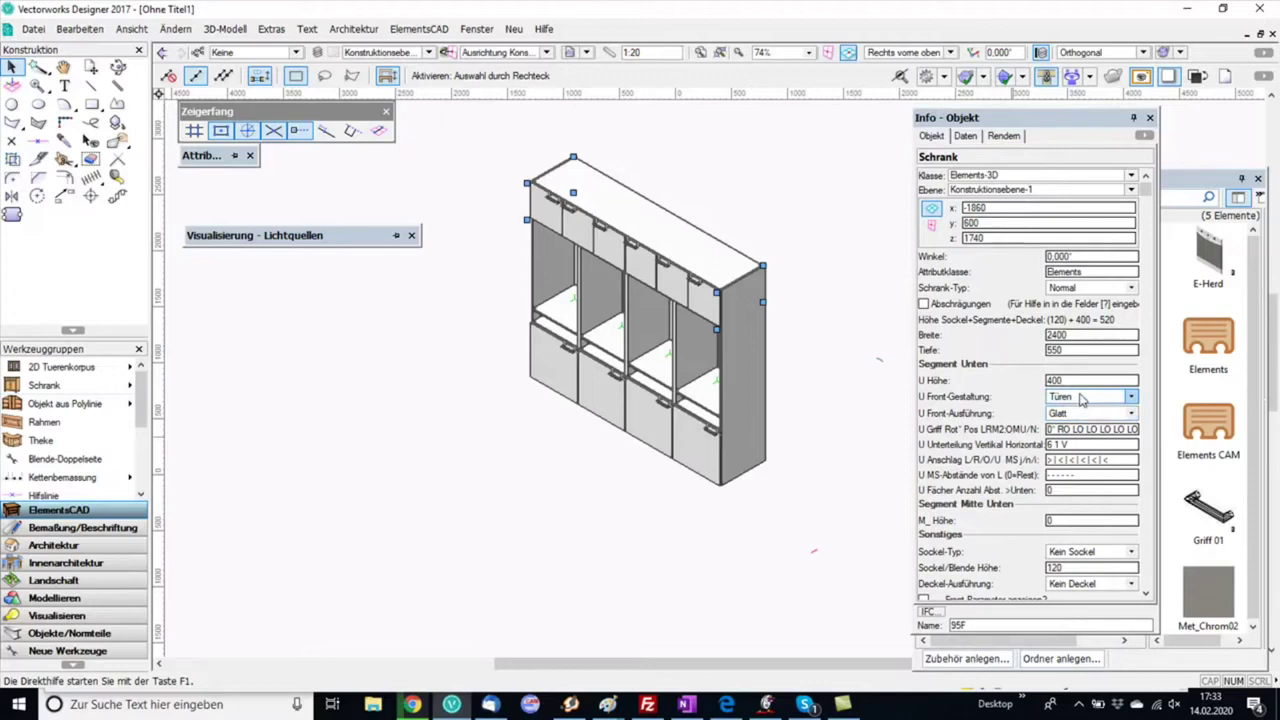
# Keep Türen as the top row's front style and set the handle positions to MU
pyautogui.click(1081, 398)
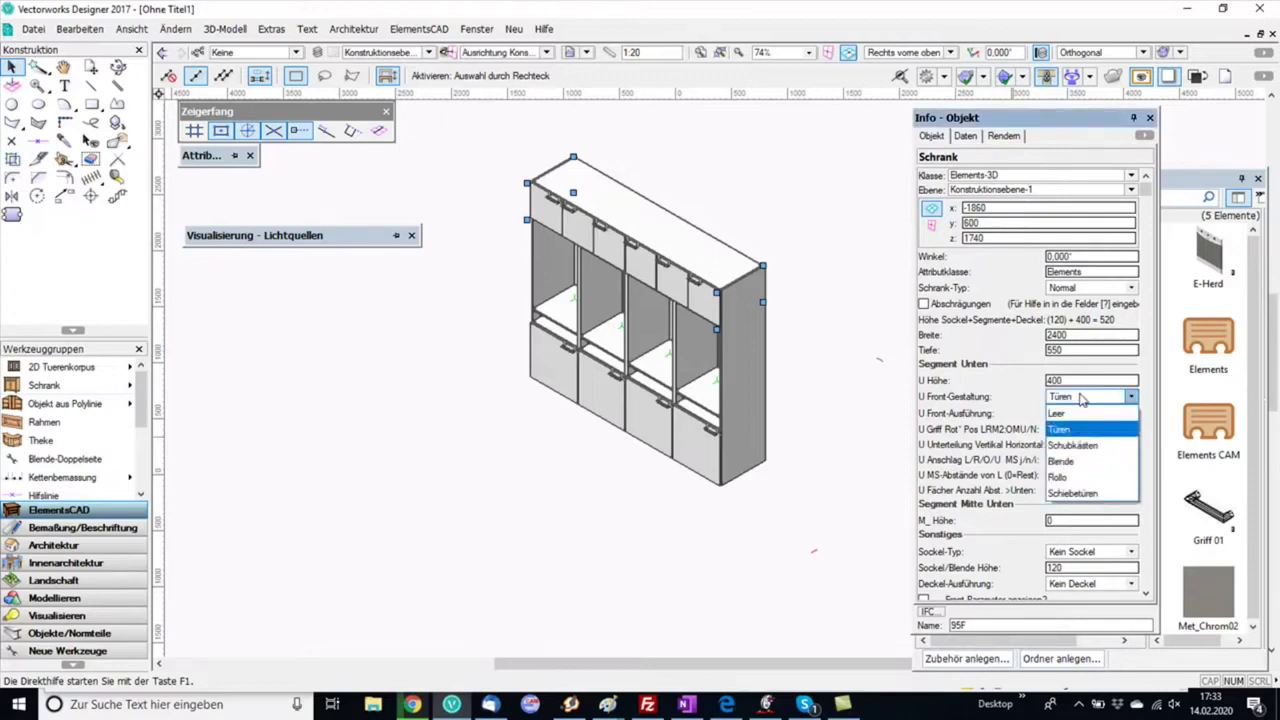
pyautogui.click(1081, 398)
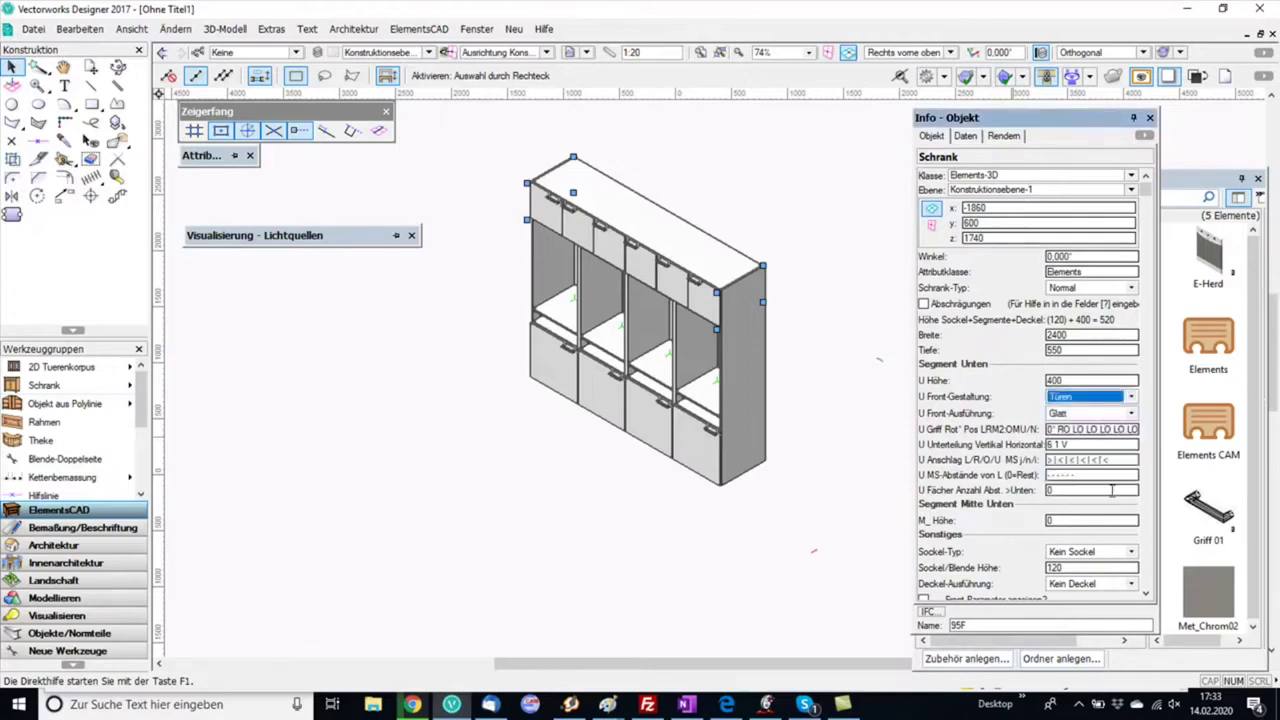
pyautogui.moveTo(1059, 429); pyautogui.dragTo(1154, 428)
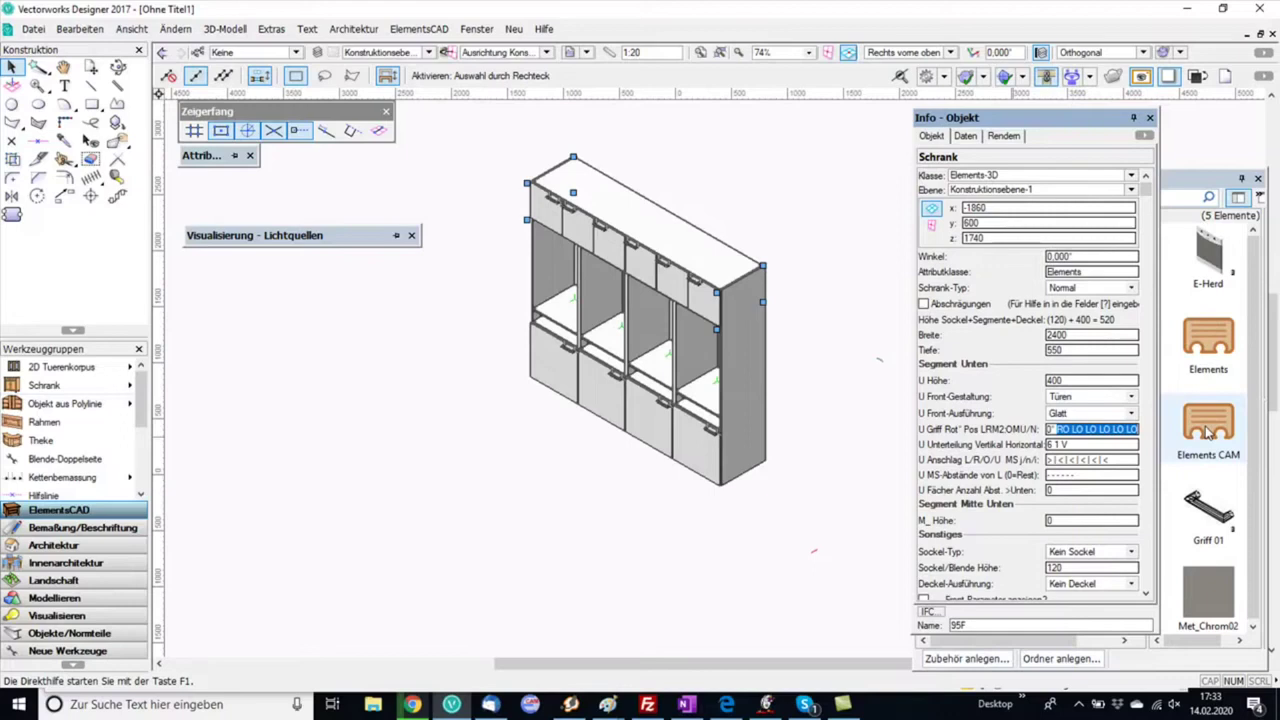
pyautogui.write('mu')
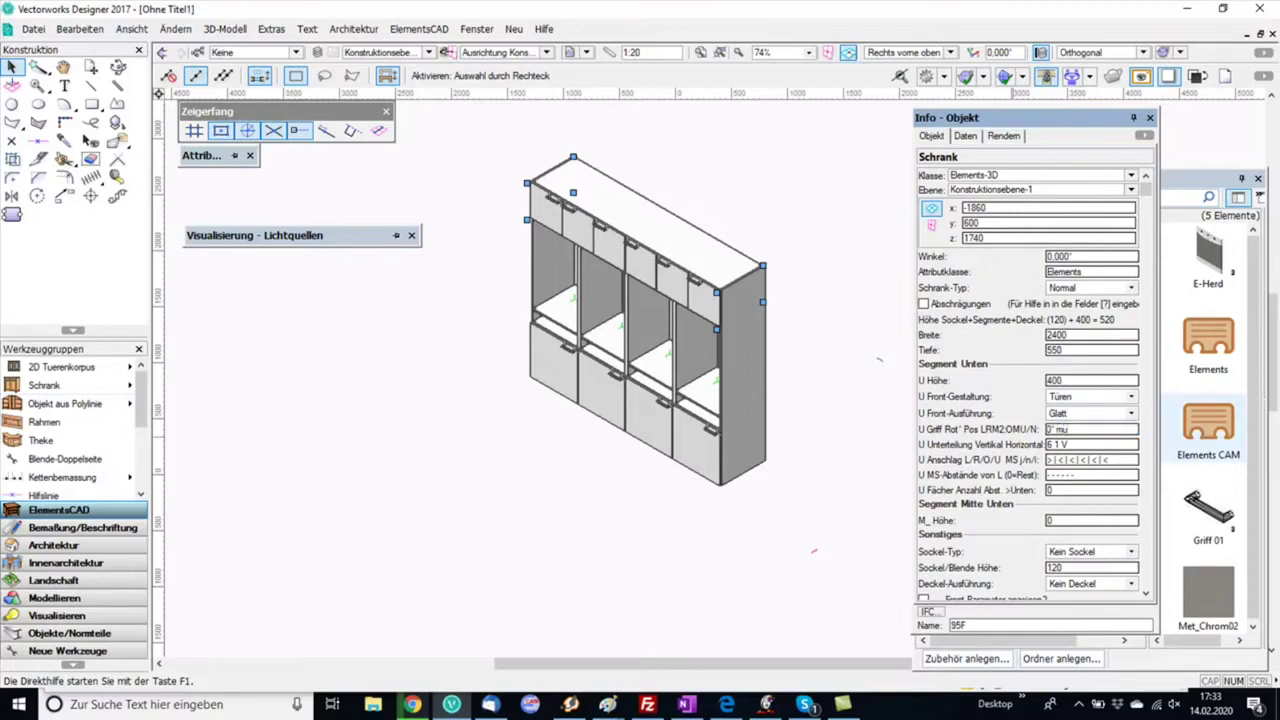
pyautogui.press('Return')
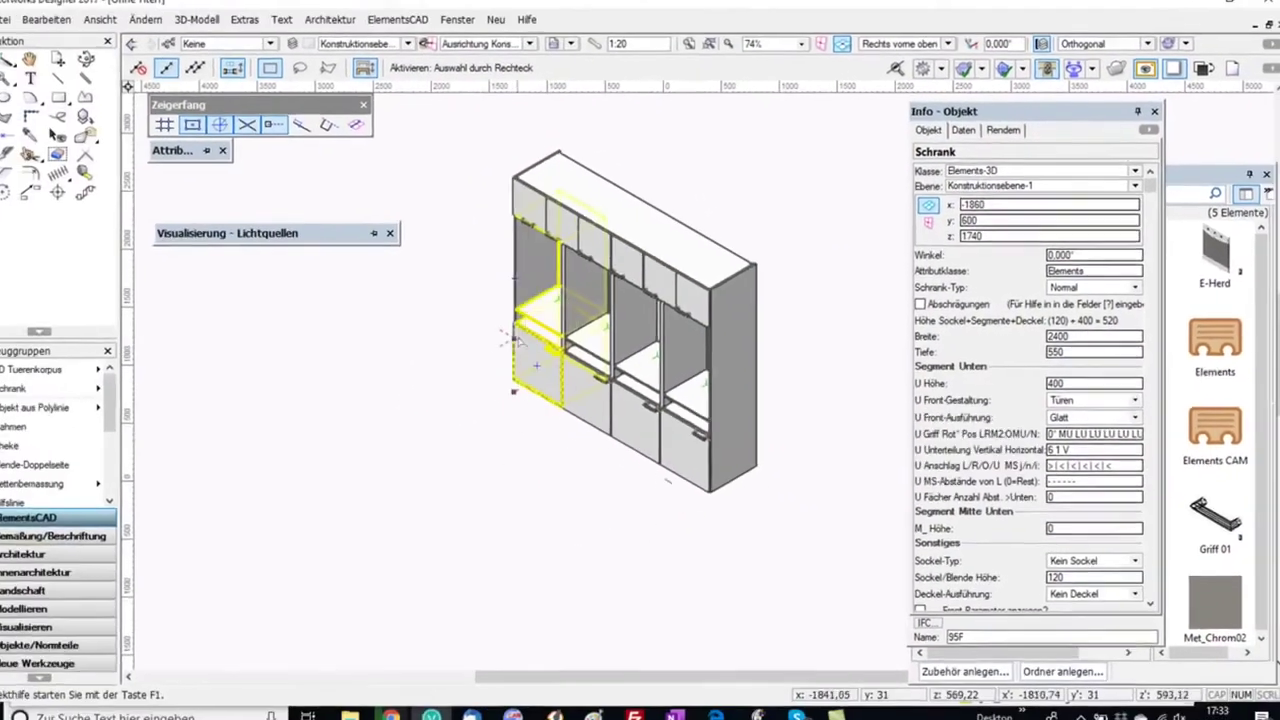
# Give the leftmost cabinet's middle section Schubkästen fronts with a two-drawer division
pyautogui.click(548, 310)
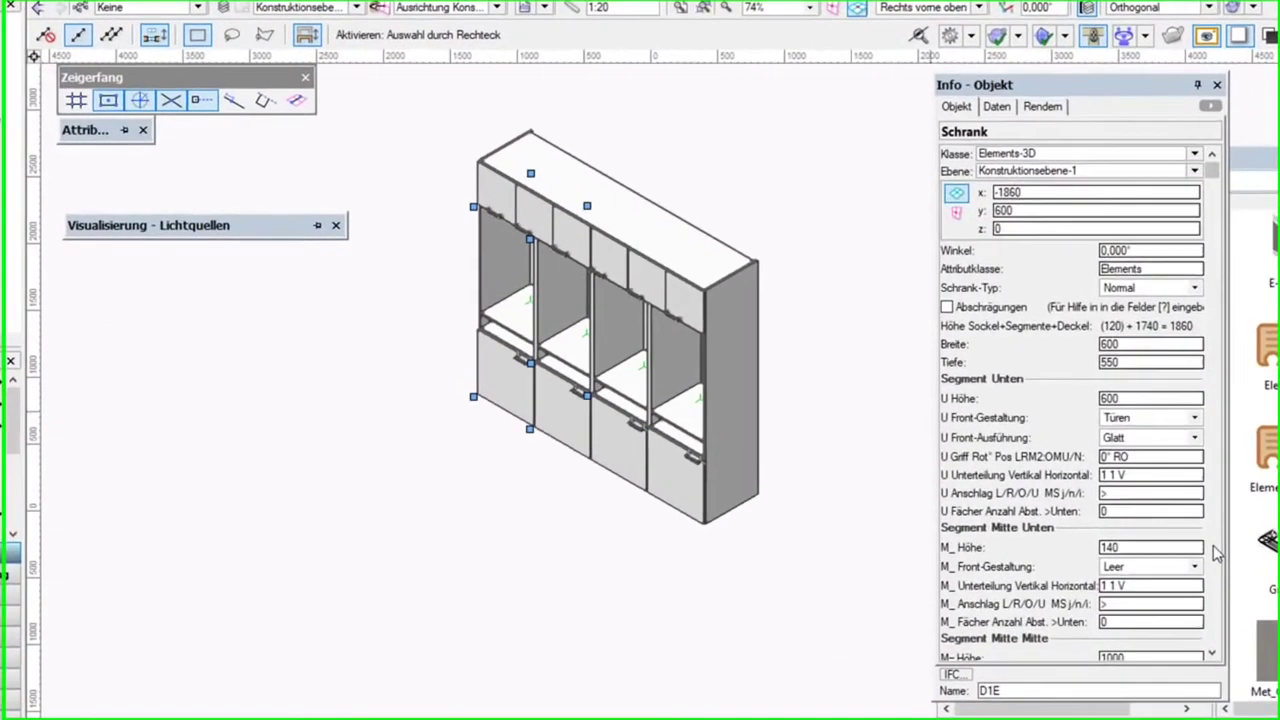
pyautogui.scroll(-5, 1215, 553)
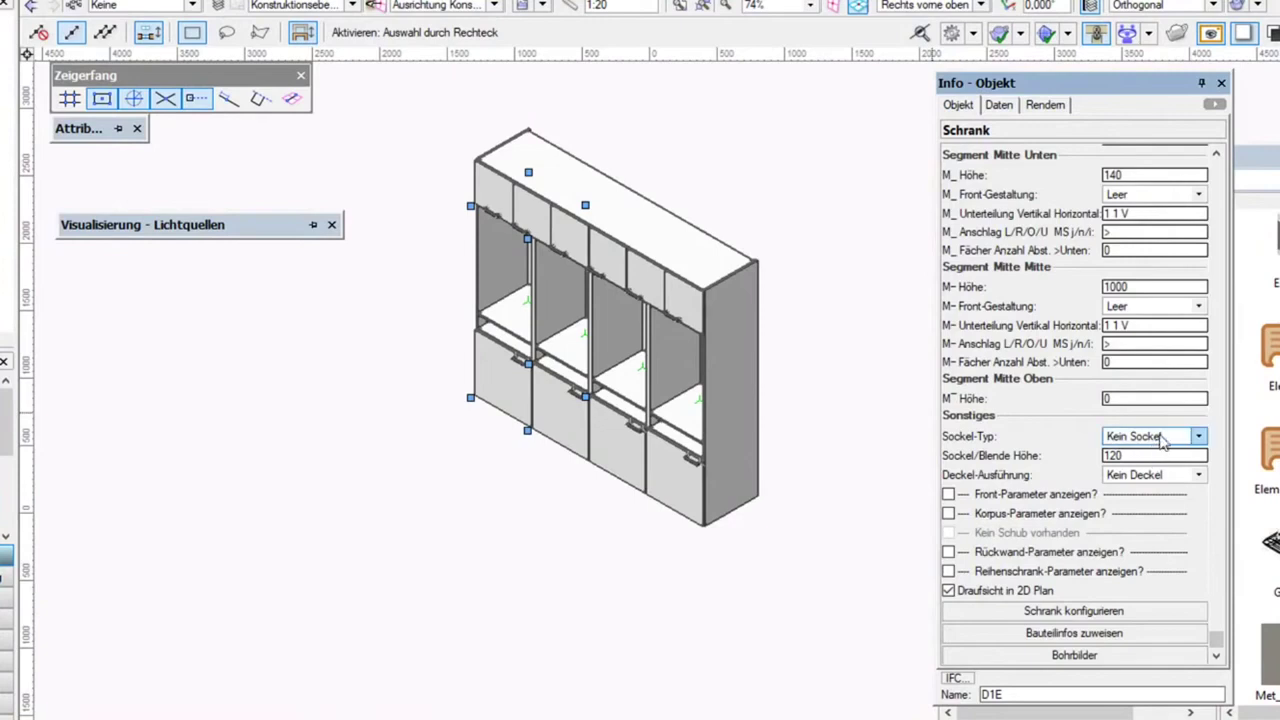
pyautogui.click(1145, 306)
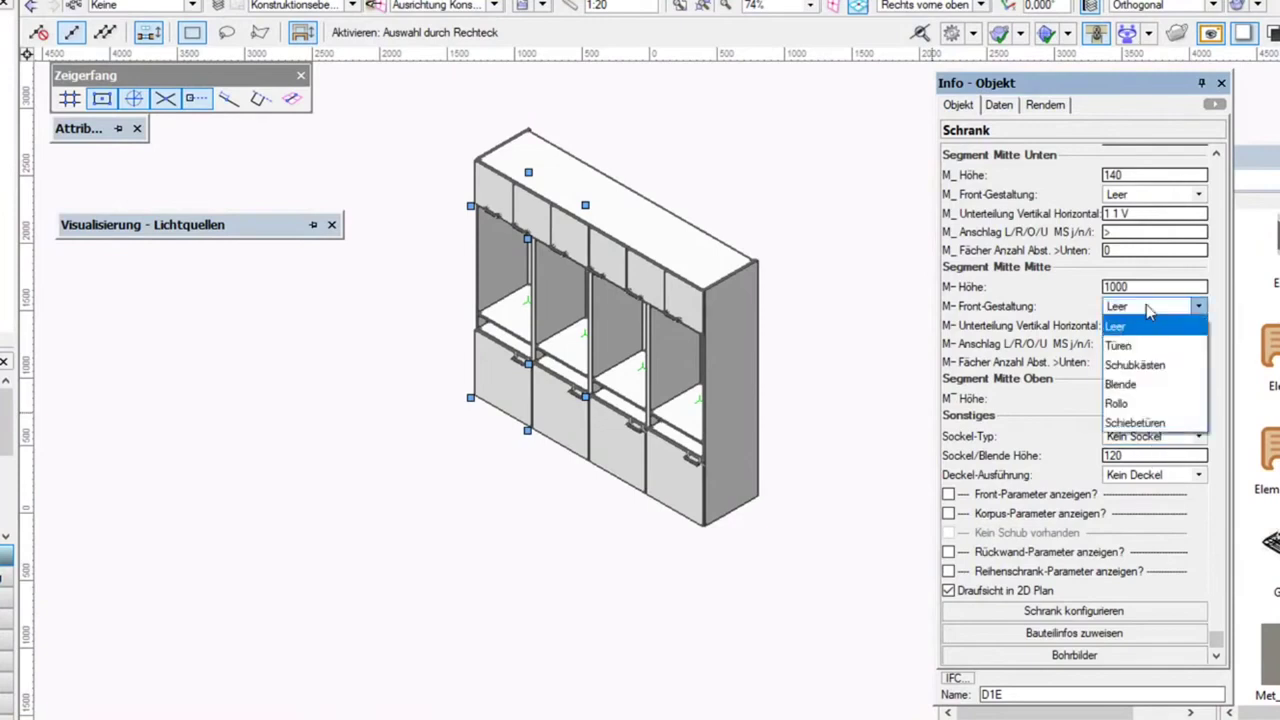
pyautogui.click(1135, 366)
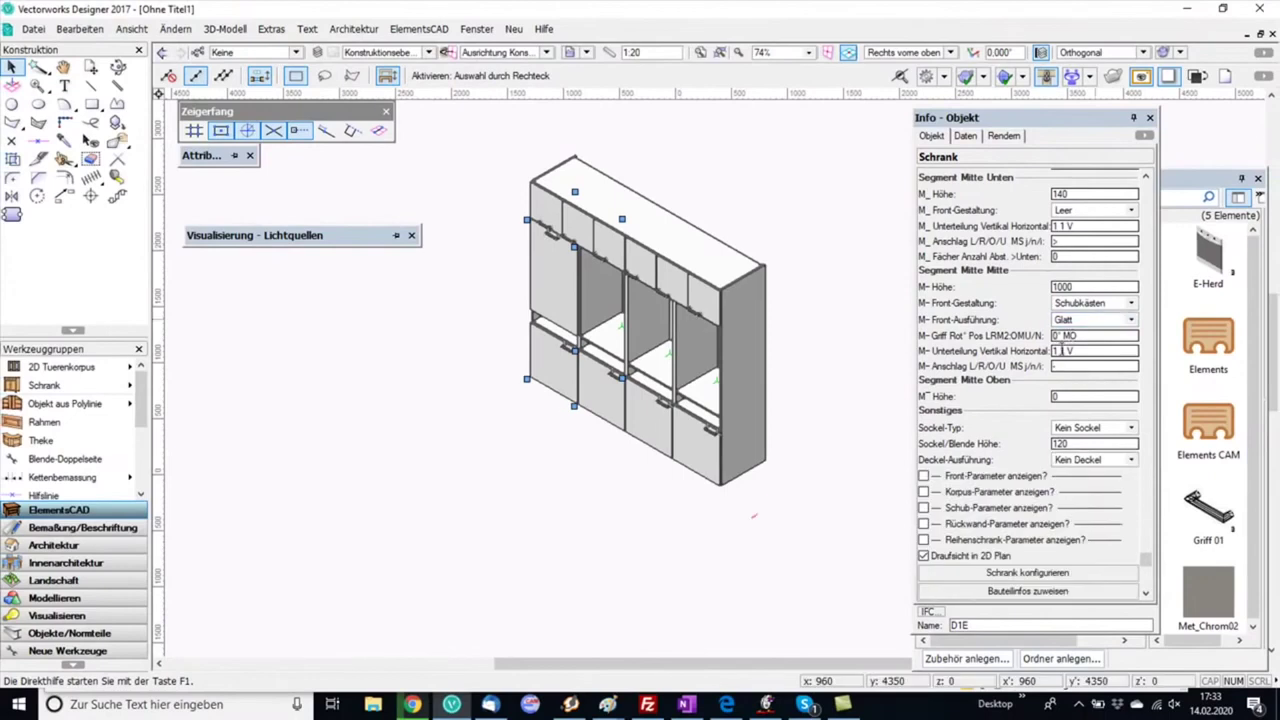
pyautogui.click(1058, 351)
pyautogui.write('2')
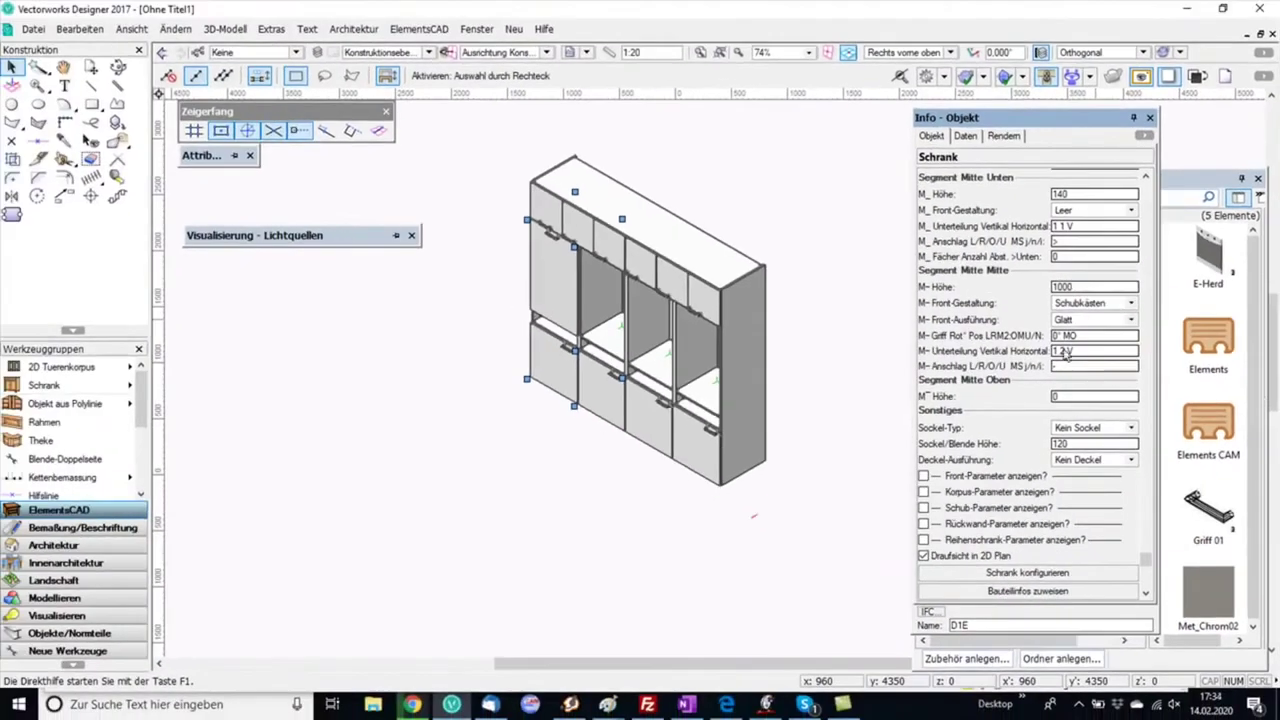
pyautogui.press('Return')
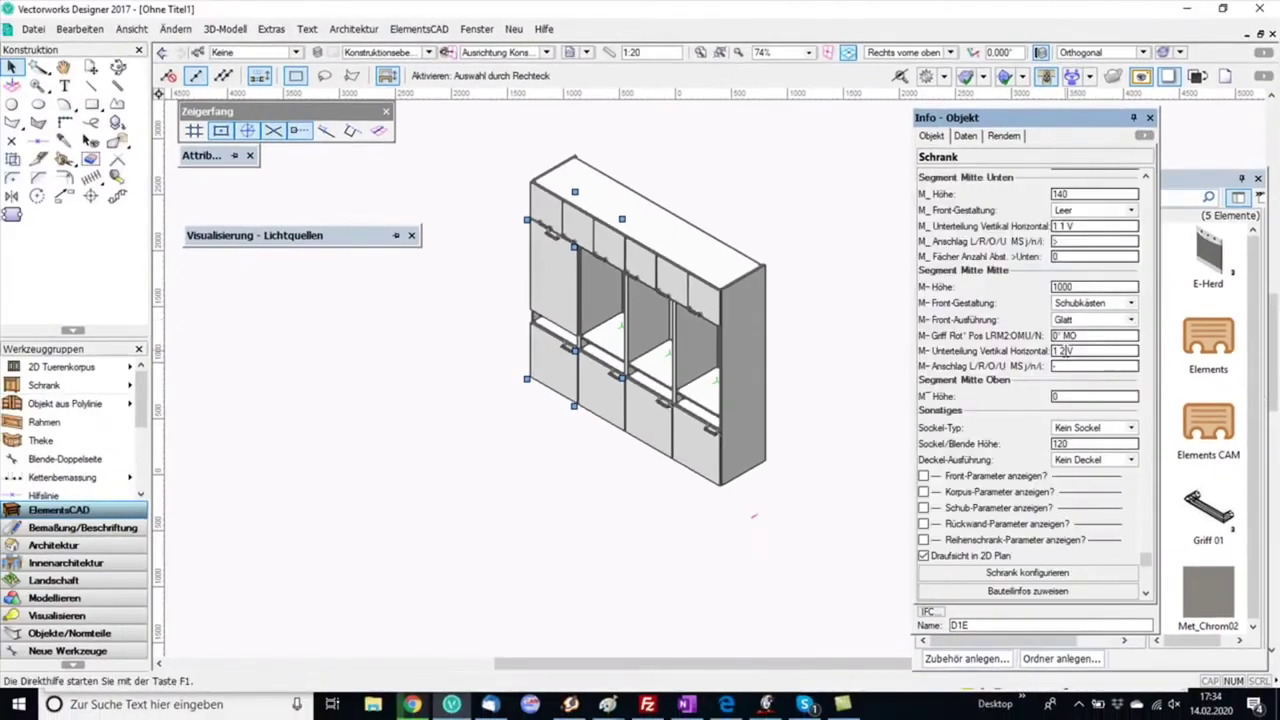
# Give the second cabinet a 640-high M_ section, a 500-high M- section and 2 shelves
pyautogui.click(606, 338)
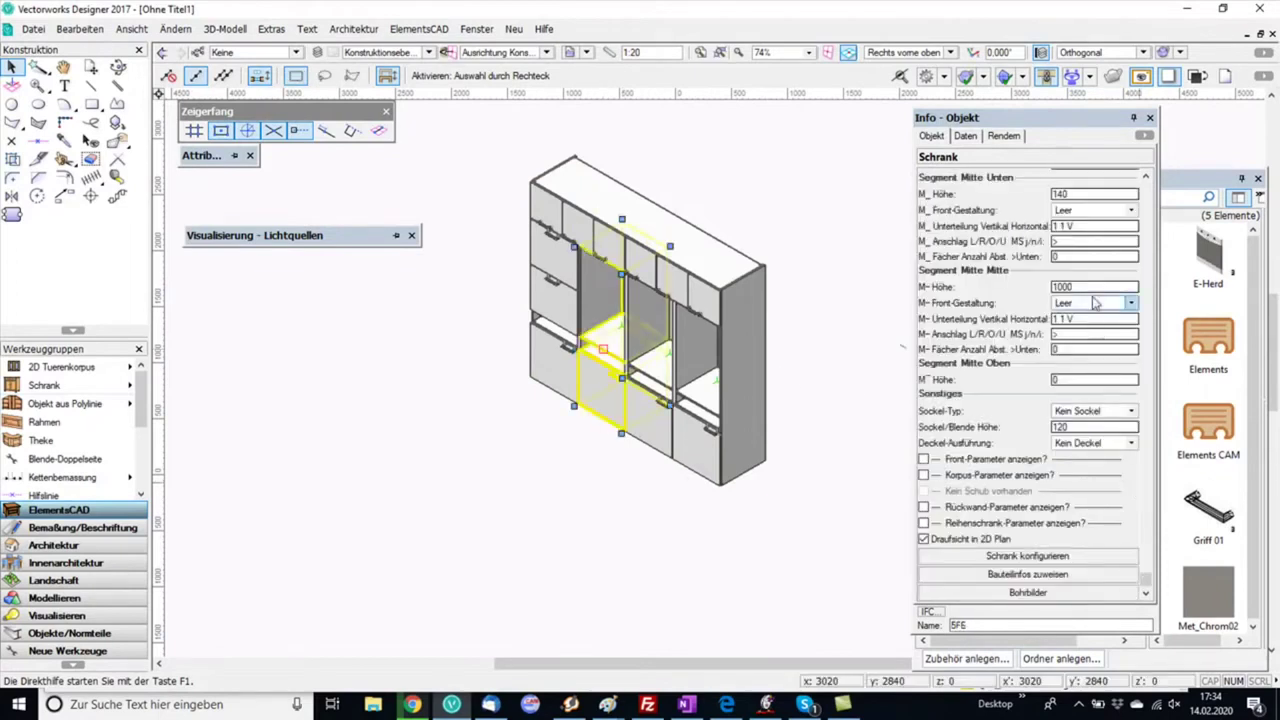
pyautogui.click(1074, 192)
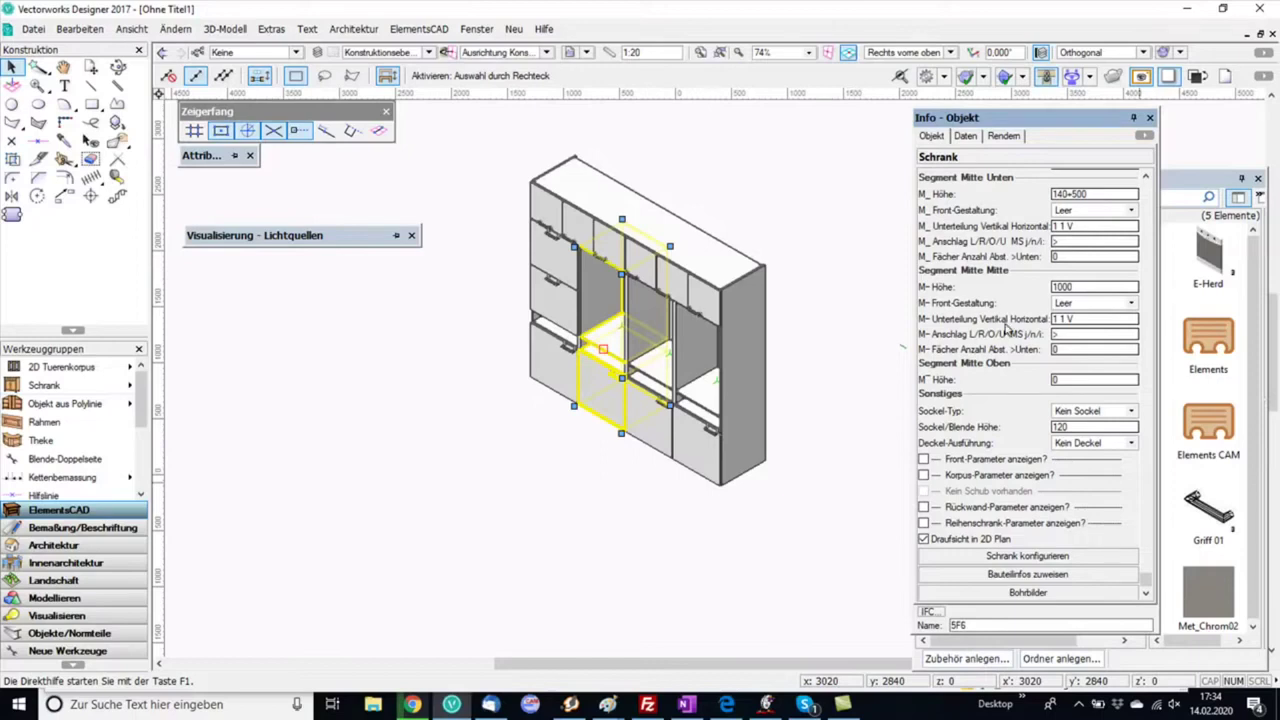
pyautogui.press('Return')
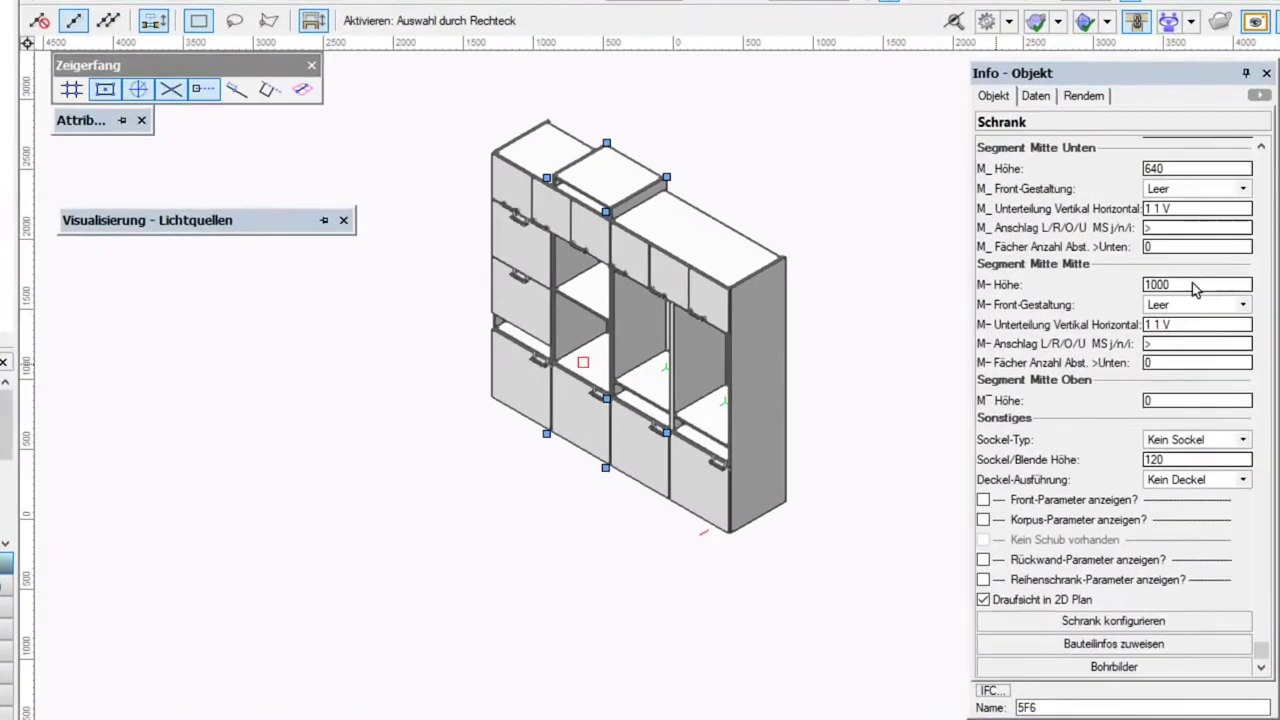
pyautogui.click(1195, 287)
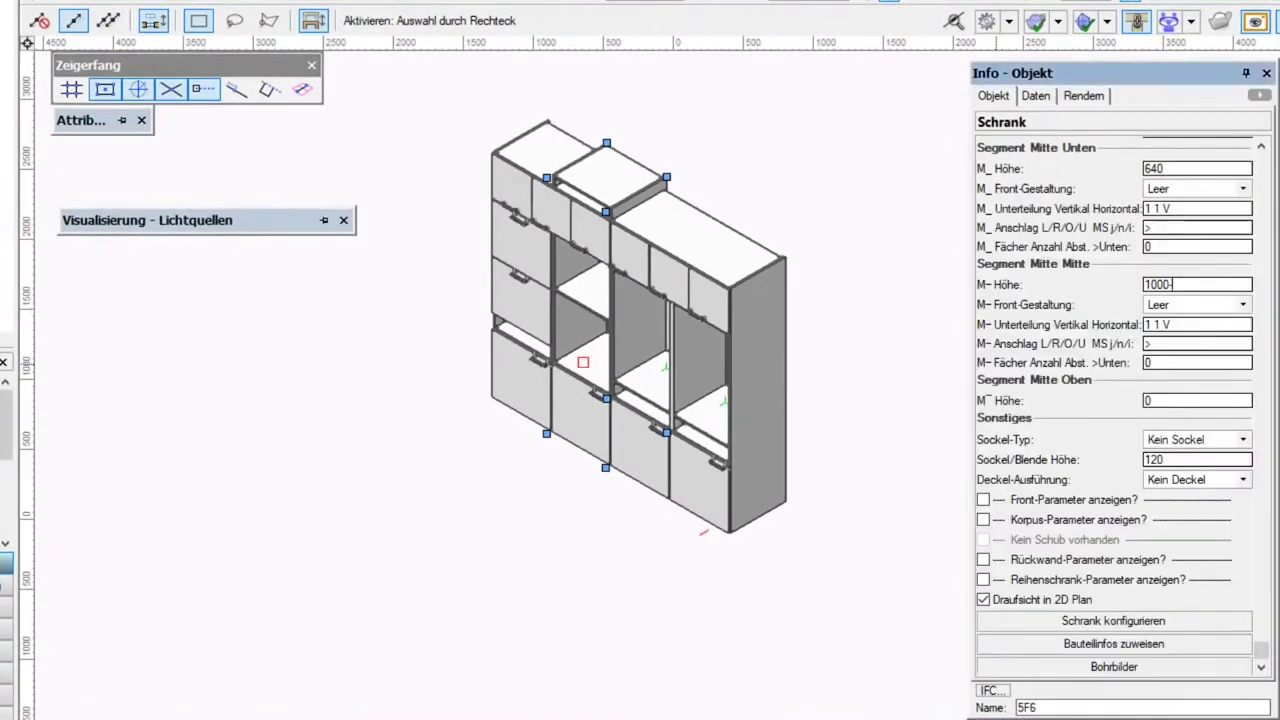
pyautogui.write('-500')
pyautogui.press('Return')
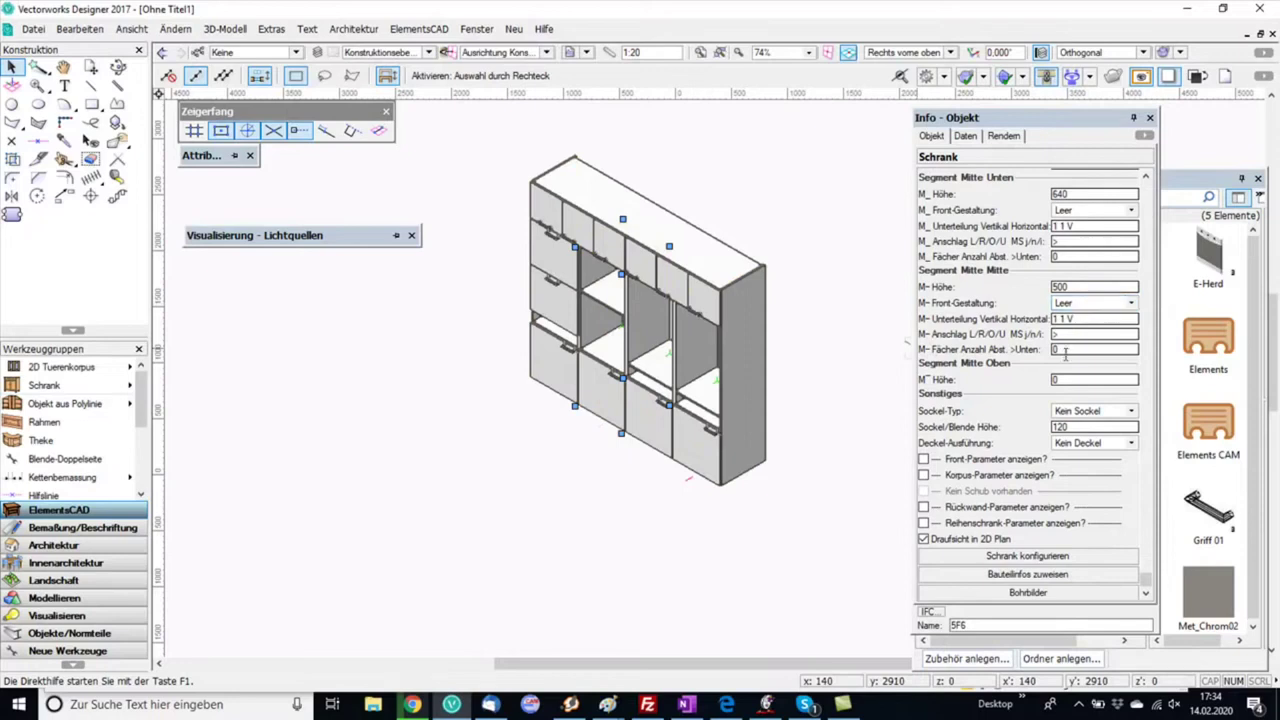
pyautogui.click(1065, 351)
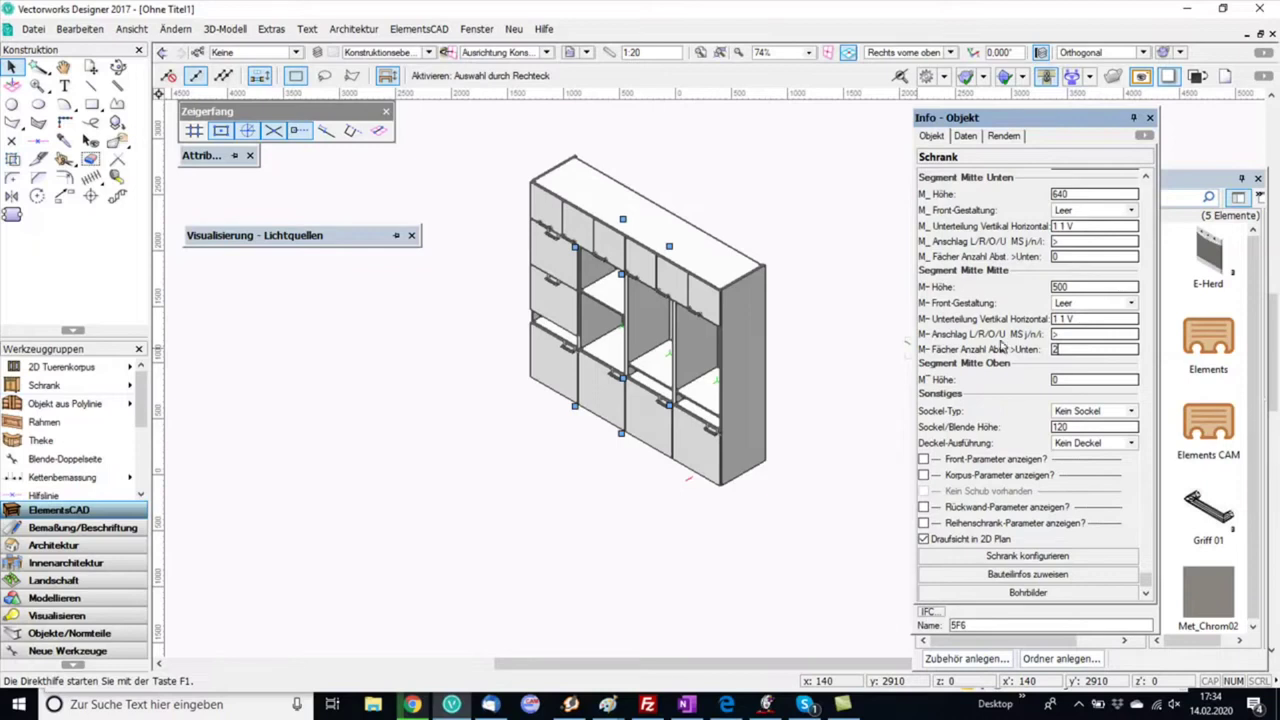
pyautogui.press('Return')
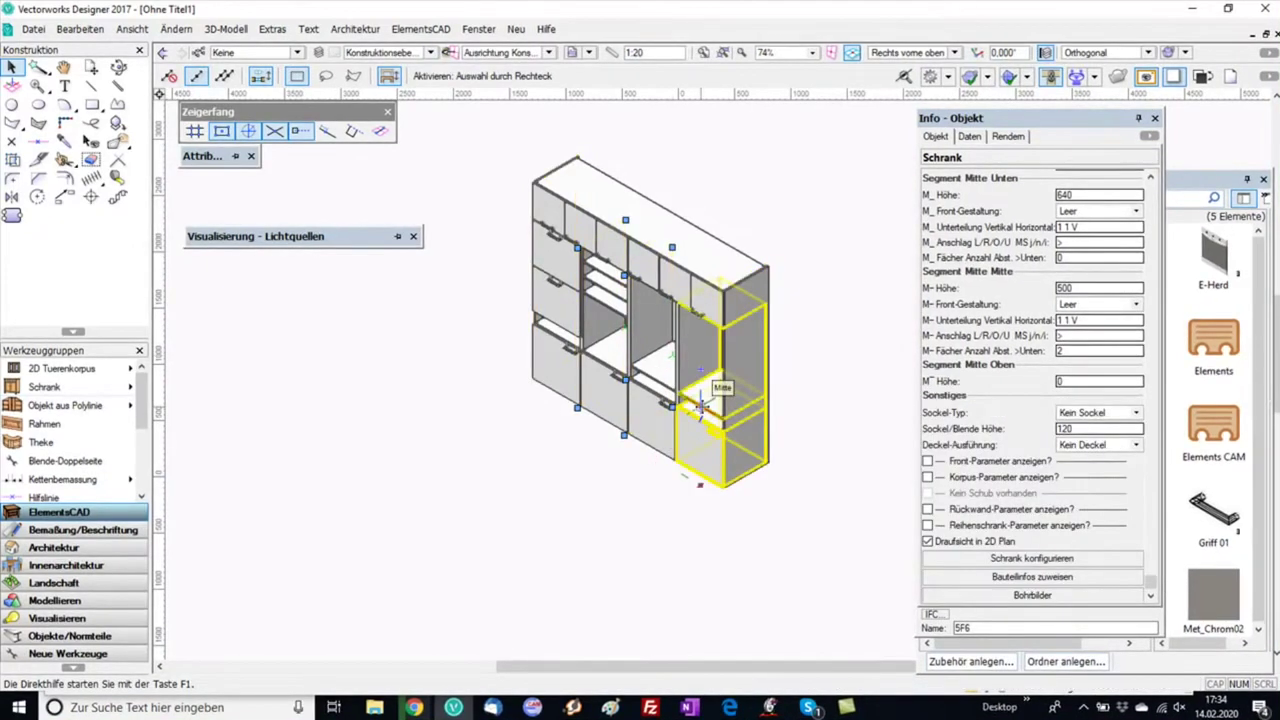
# Remove the rightmost cabinet's lower-middle section by setting M_ Höhe to 0
pyautogui.click(700, 405)
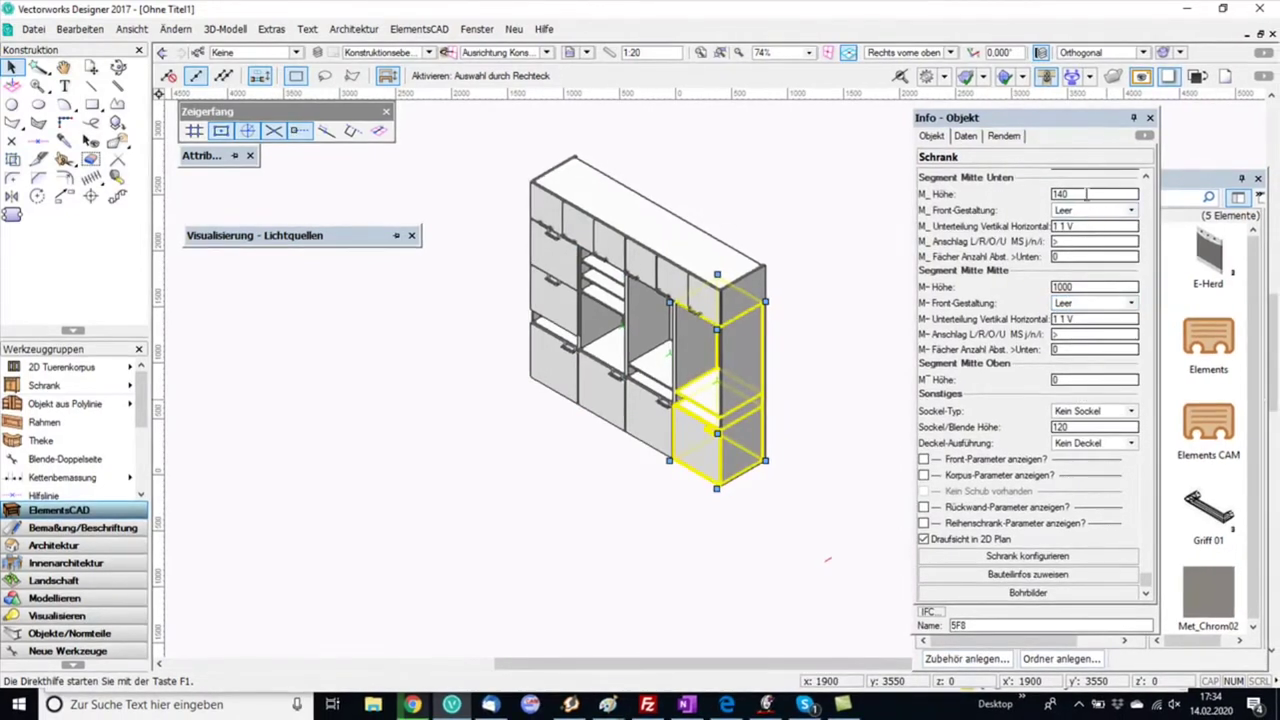
pyautogui.click(998, 198)
pyautogui.write('0')
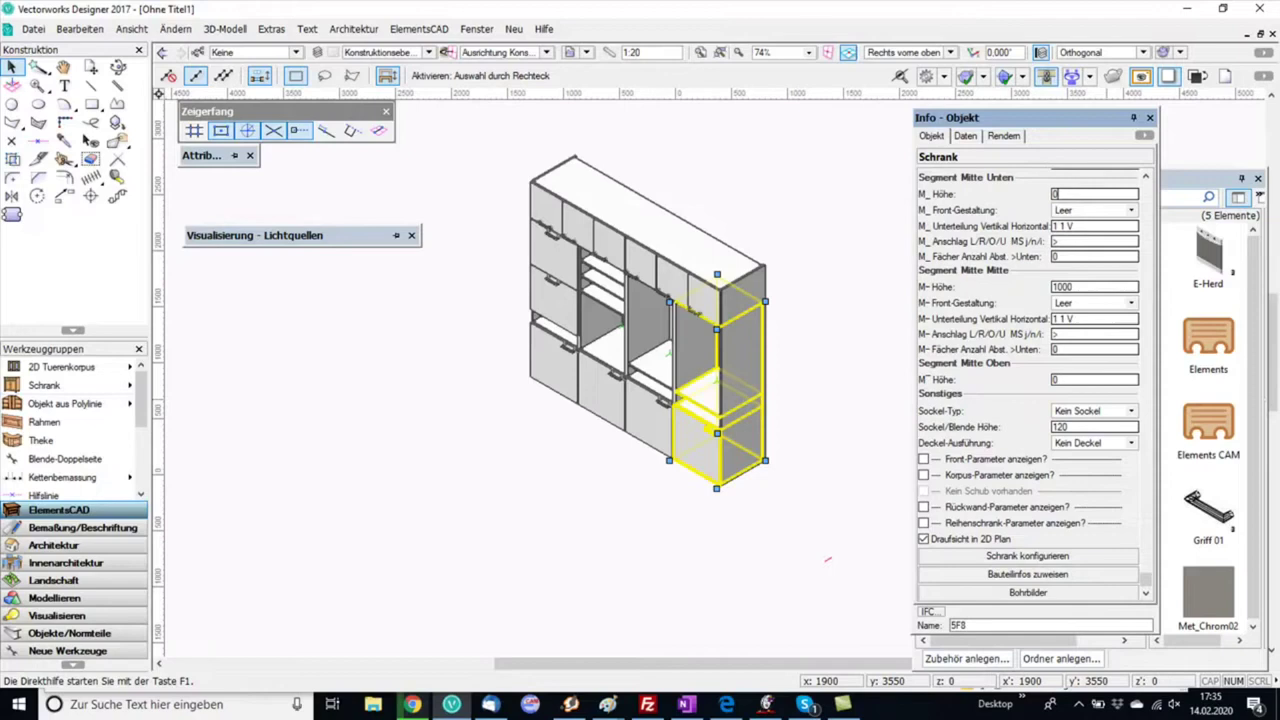
pyautogui.click(1080, 350)
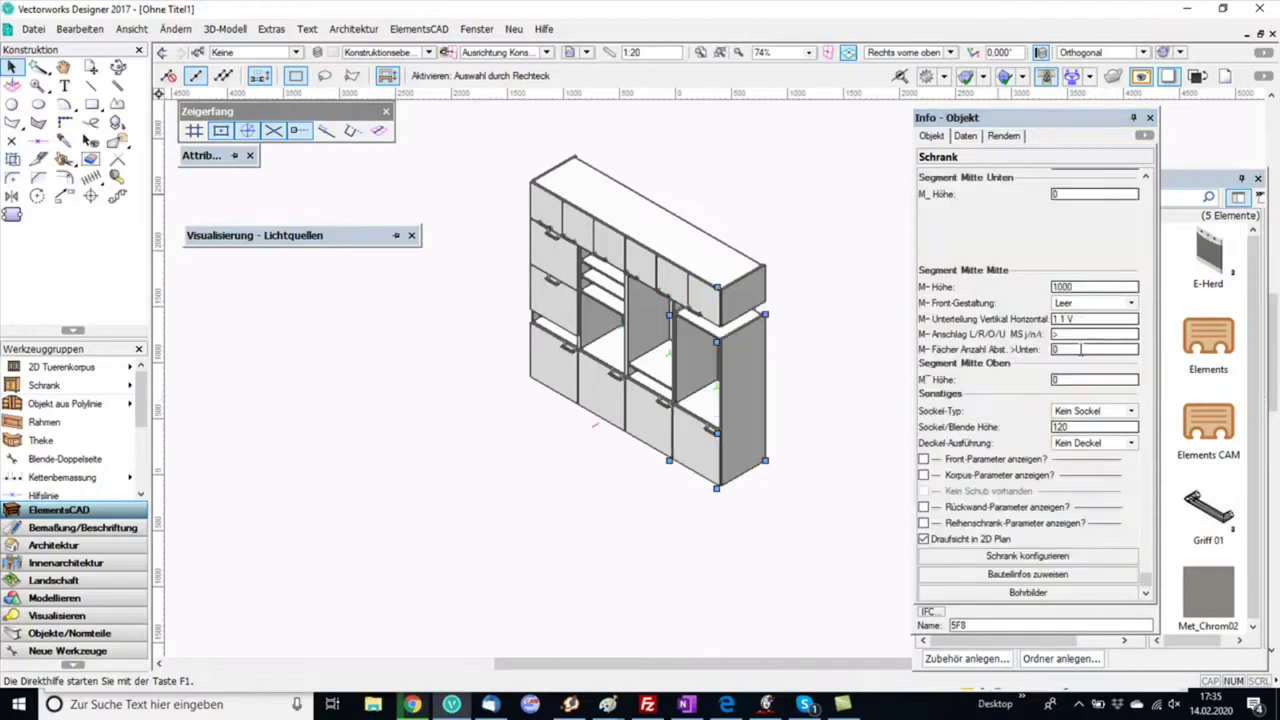
# Raise its M- section to 1140 (1000+140) and select the whole wall unit
pyautogui.click(1085, 286)
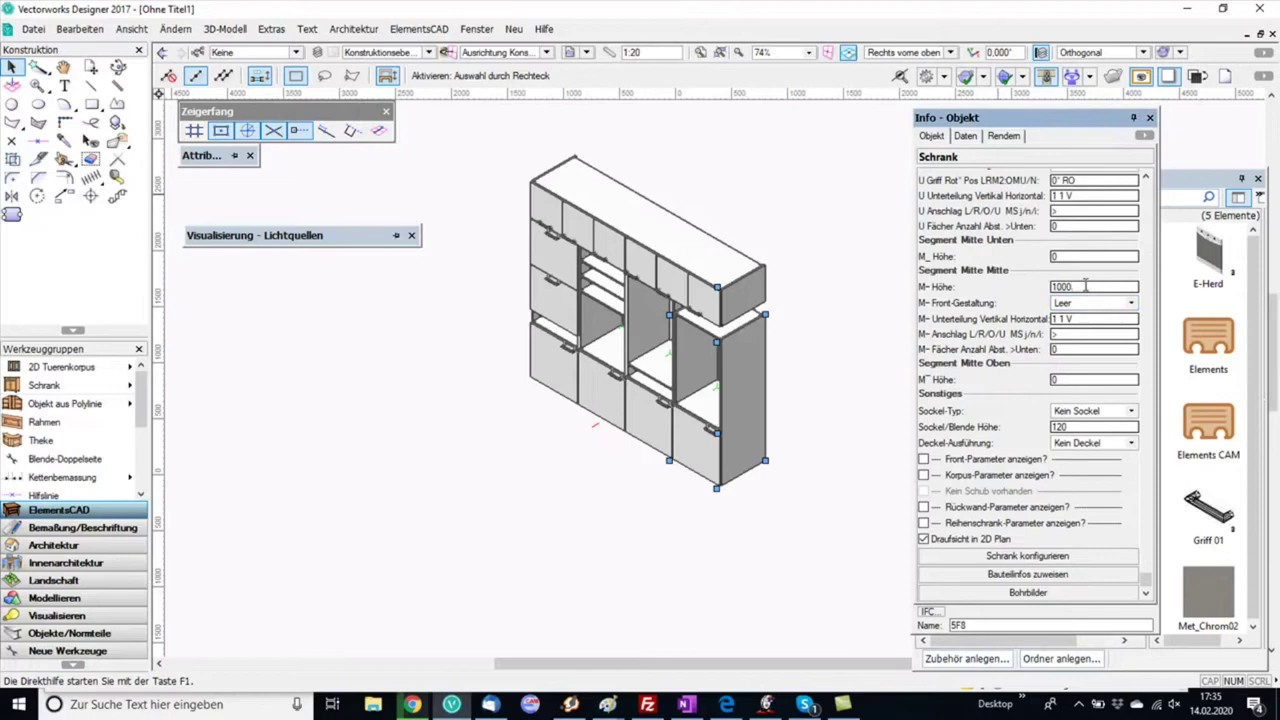
pyautogui.write('+140')
pyautogui.press('Return')
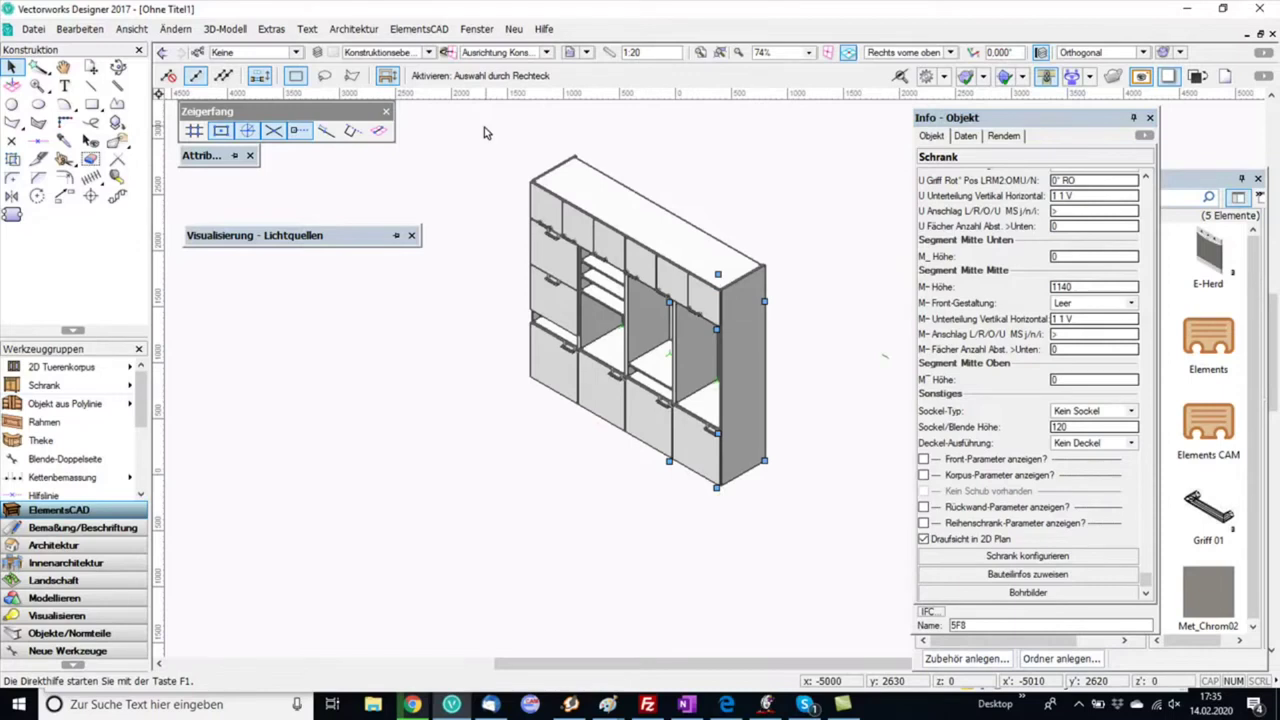
pyautogui.moveTo(484, 132); pyautogui.dragTo(832, 542)
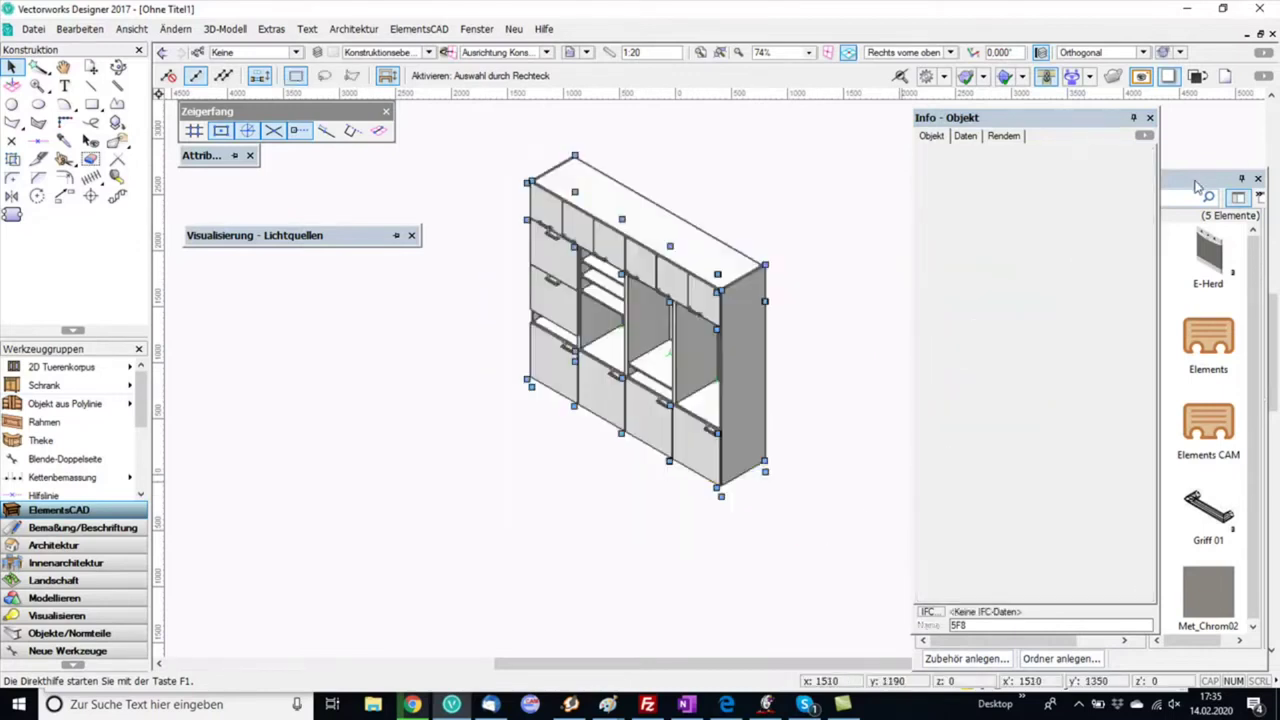
# Apply Eiche 02 from Elements Bibliothek.vwx to the unit and confirm the import
pyautogui.click(1197, 187)
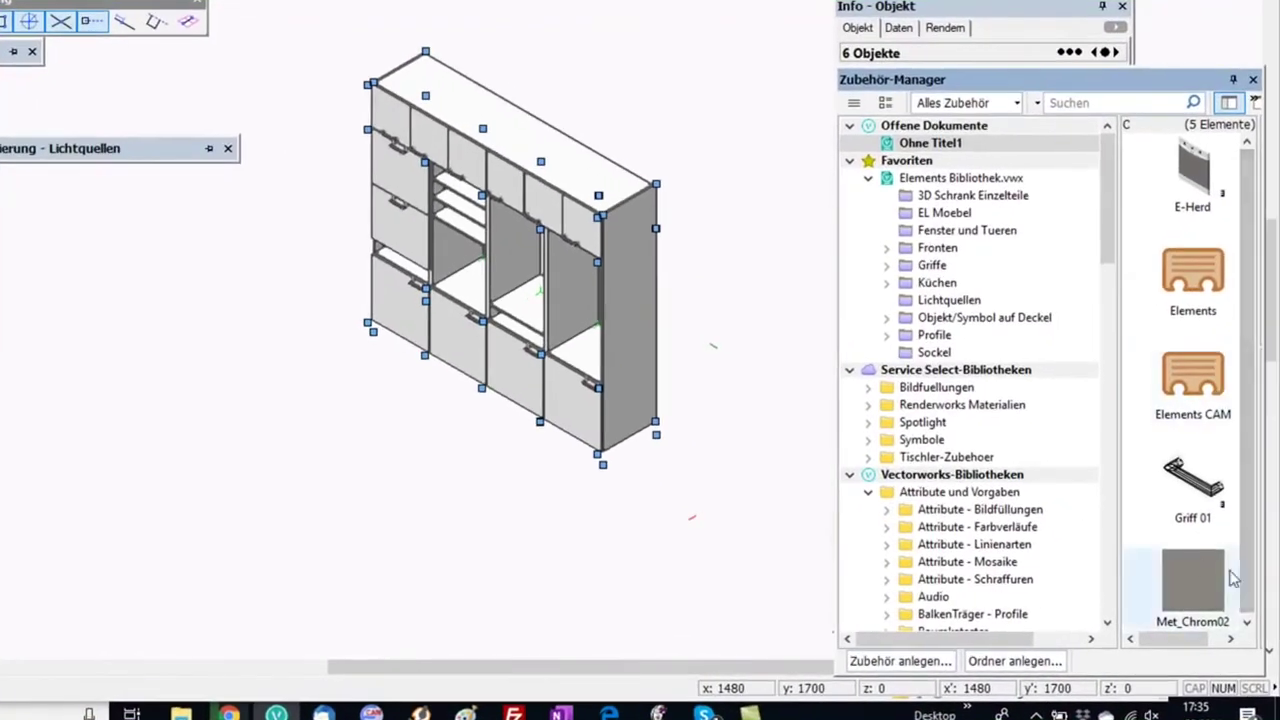
pyautogui.click(926, 177)
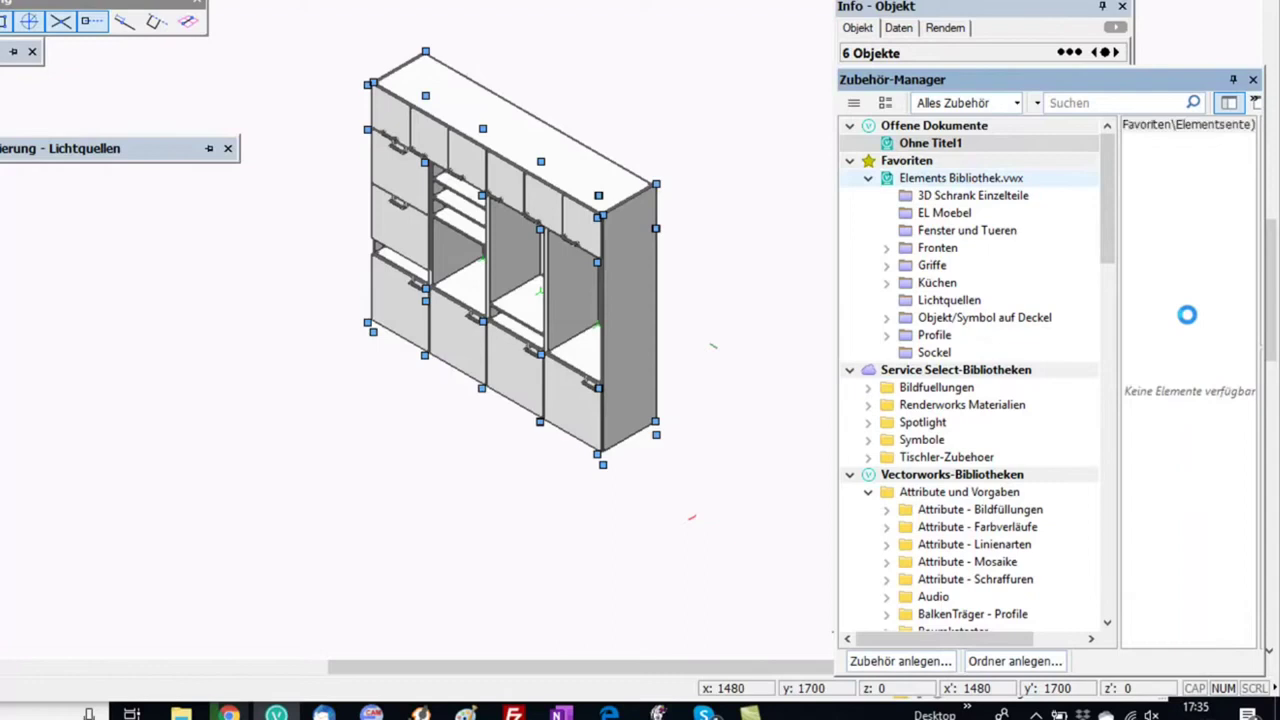
pyautogui.moveTo(1249, 162); pyautogui.dragTo(1254, 255)
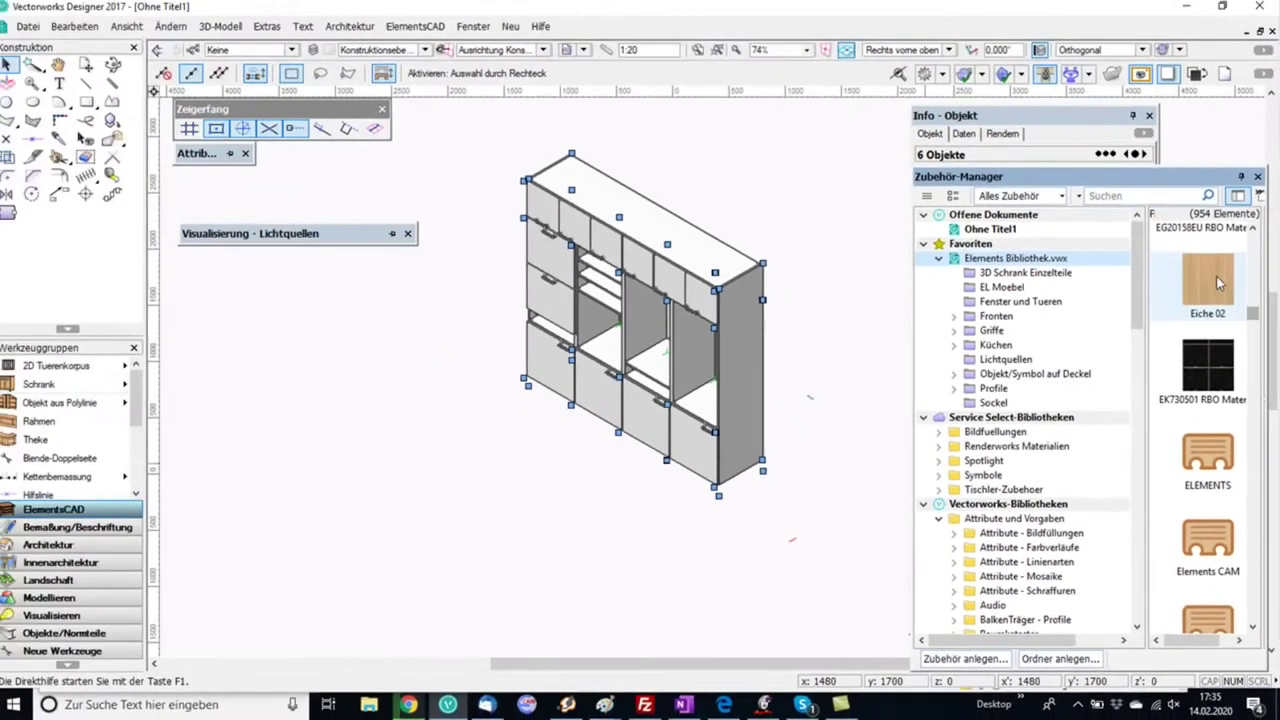
pyautogui.doubleClick(1203, 200)
pyautogui.click(757, 496)
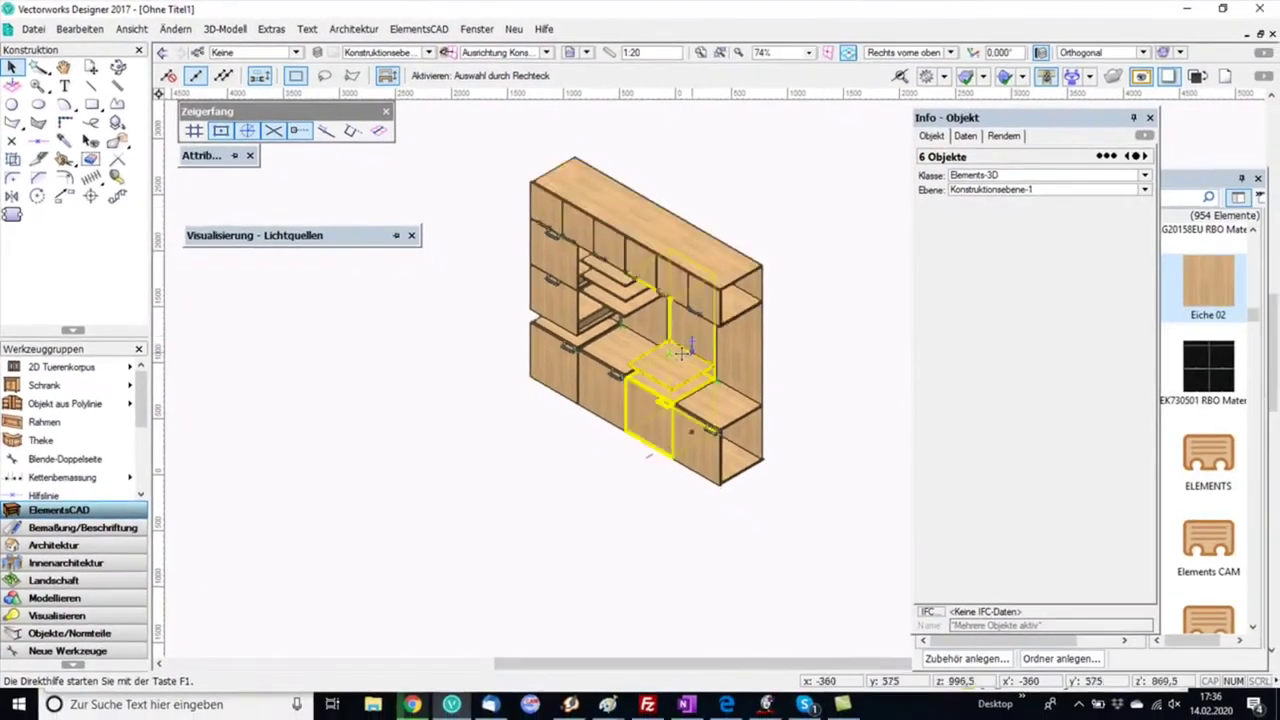
# Select the cabinet row and run 'Reihenschrank aktualisieren' to apply its current settings
pyautogui.press('Escape')
pyautogui.click(669, 352)
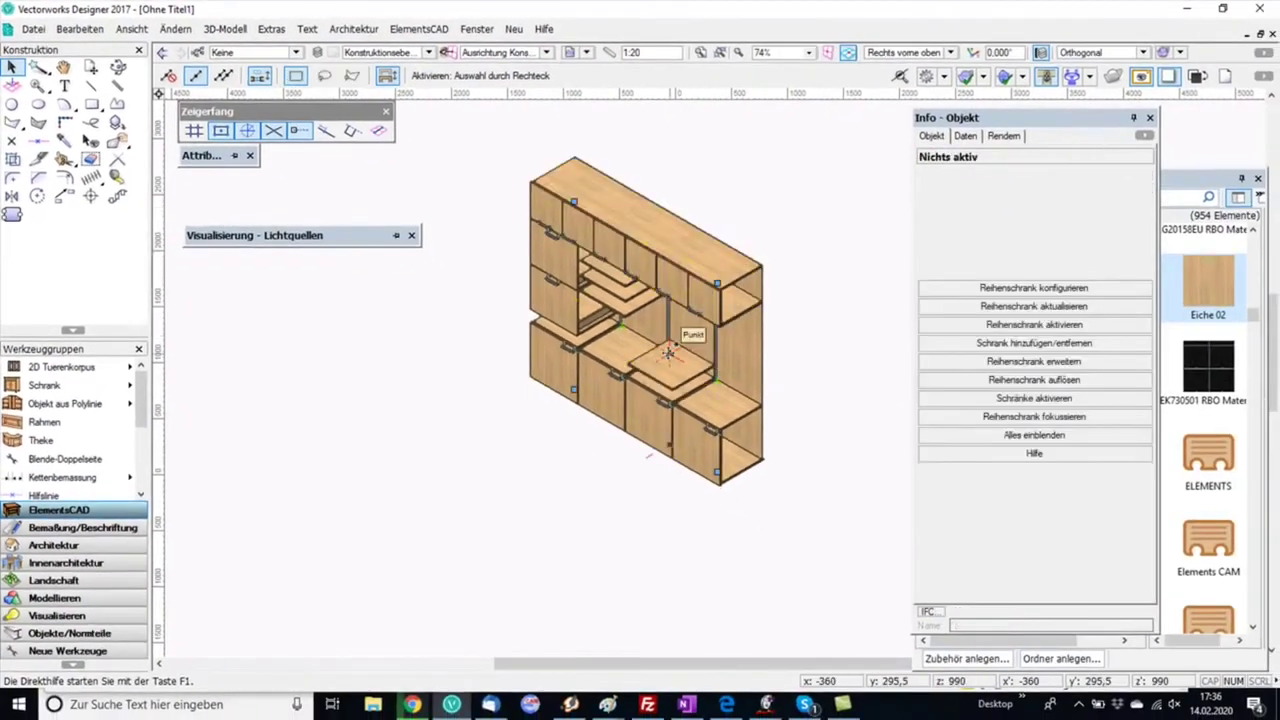
pyautogui.click(1035, 310)
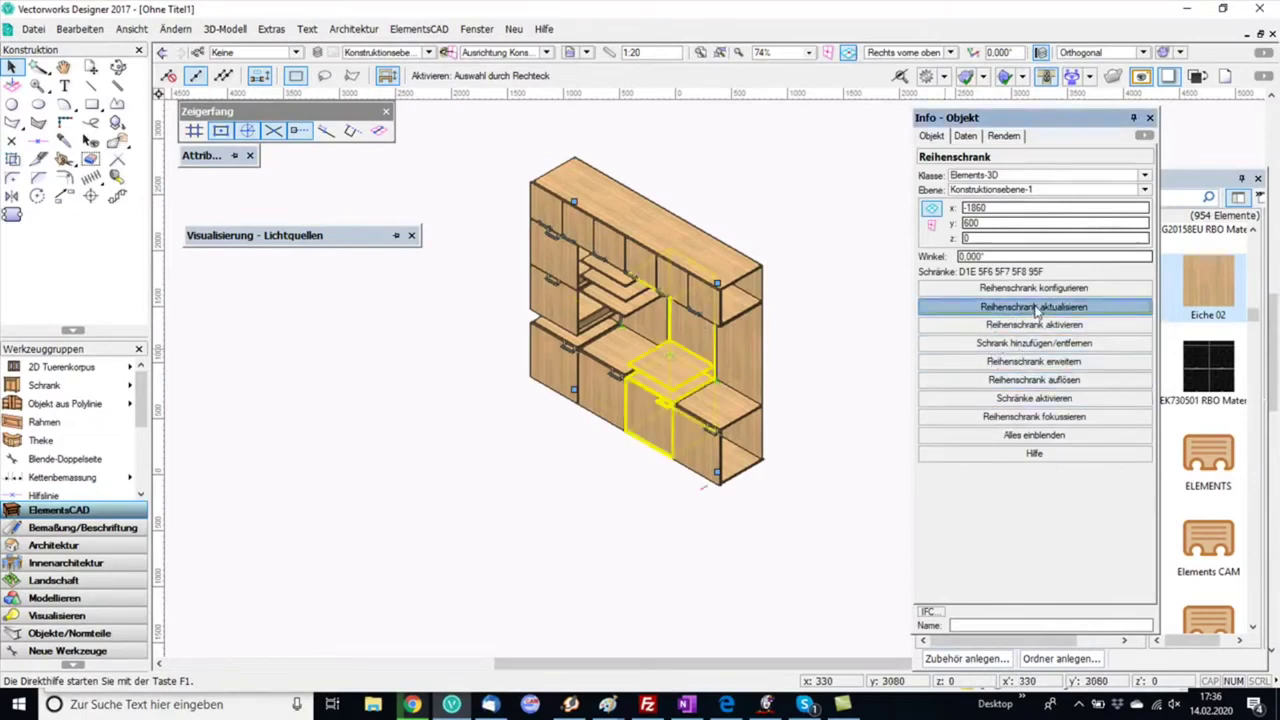
pyautogui.click(1038, 309)
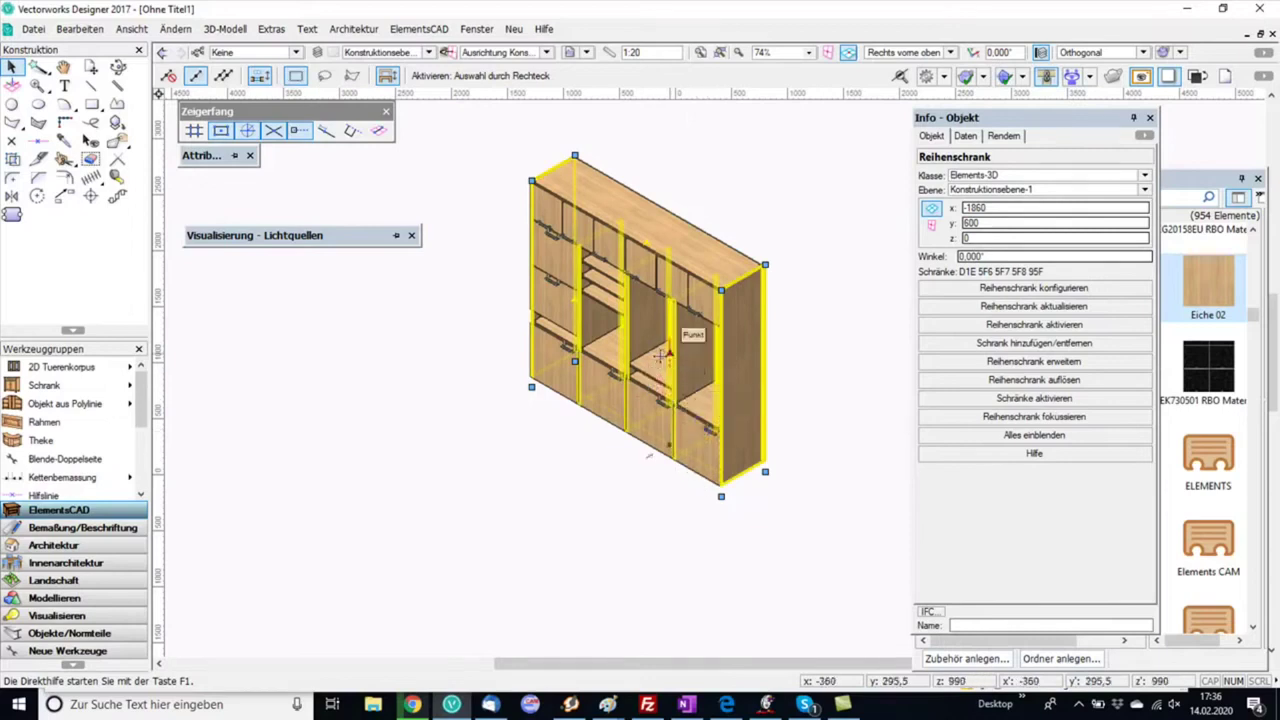
pyautogui.click(700, 295)
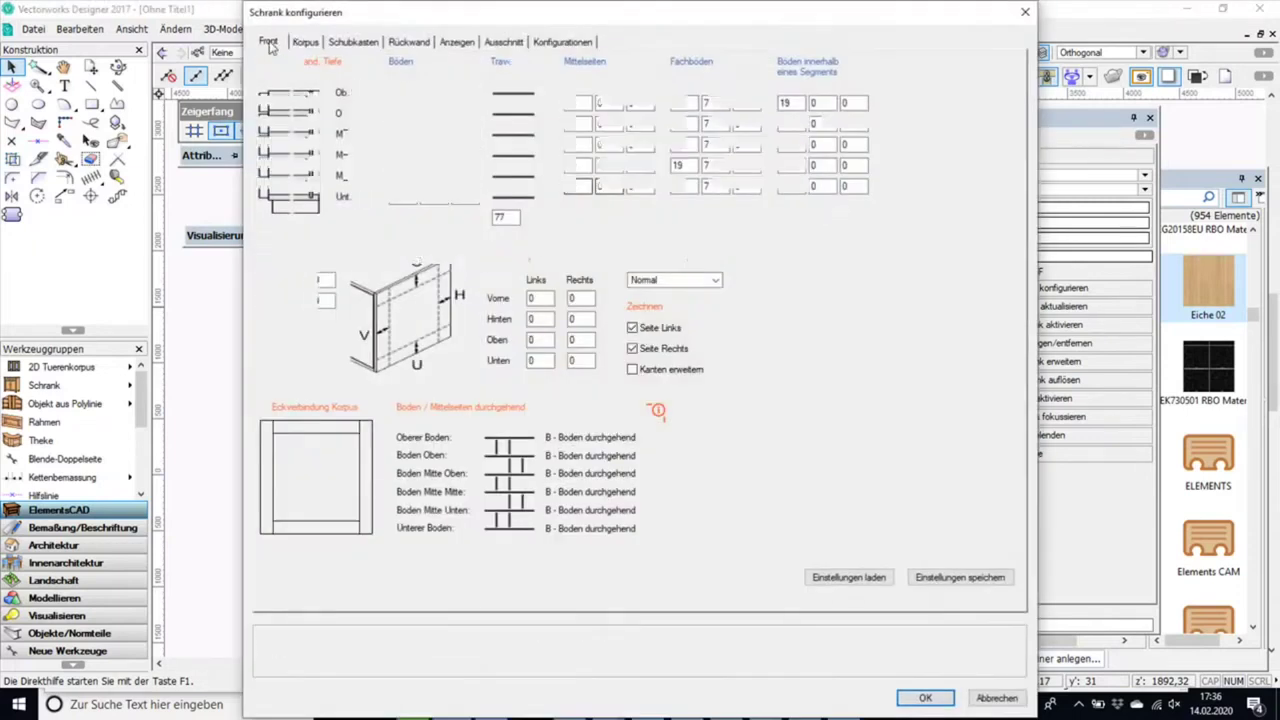
pyautogui.click(269, 42)
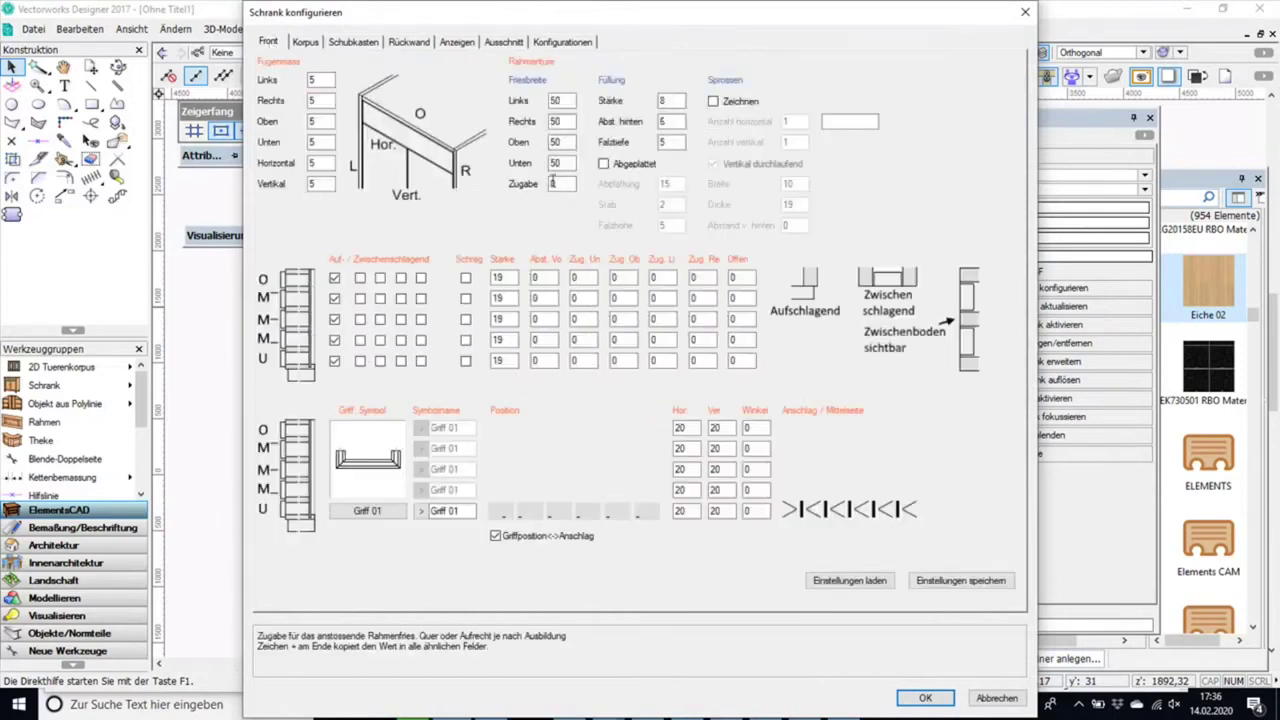
pyautogui.click(552, 183)
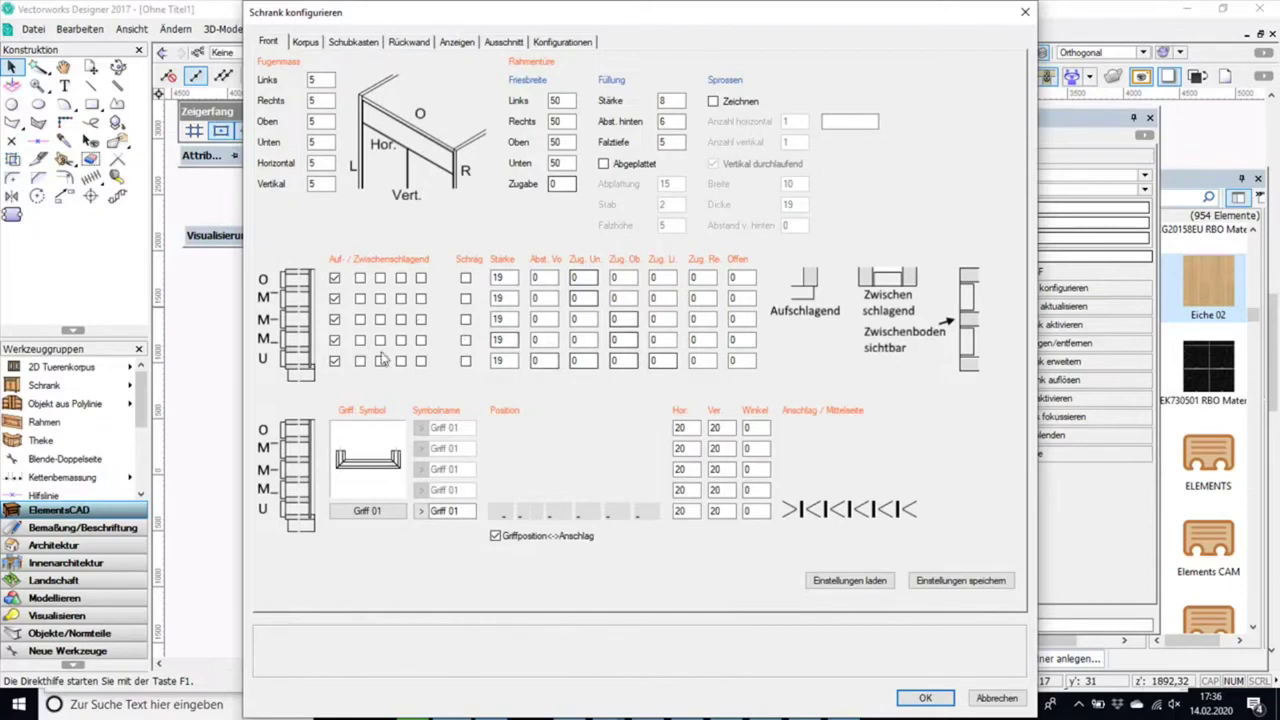
pyautogui.click(336, 362)
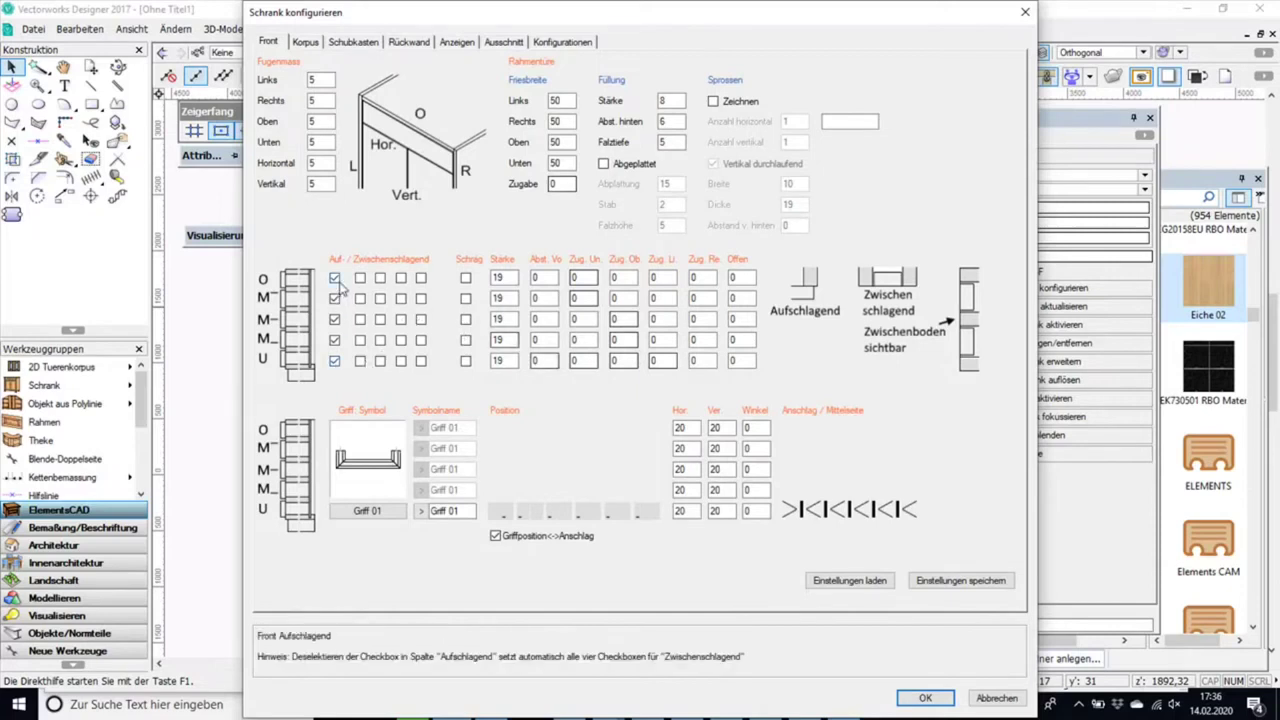
pyautogui.click(1025, 13)
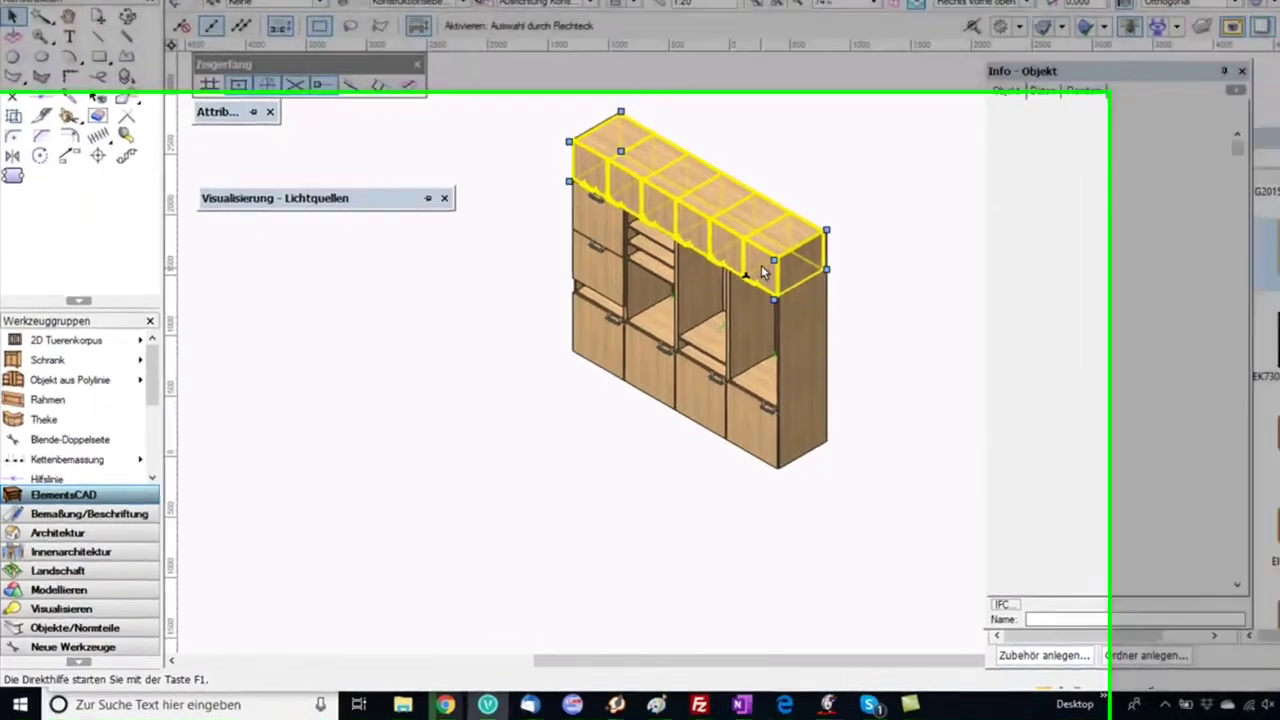
# Assign Met_Chrom02 to the Blende-Glatt fronts via Bauteilinfos zuweisen, creating class Eiche02-Blende-Glatt
pyautogui.rightClick(700, 322)
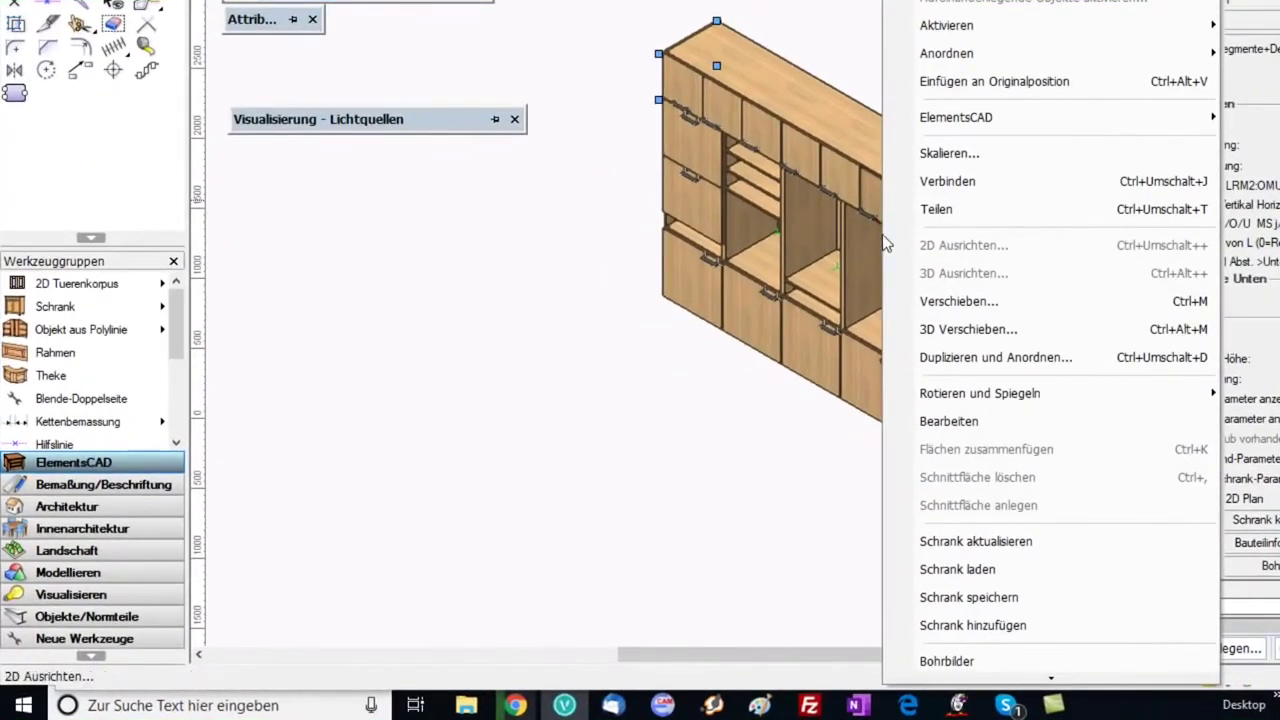
pyautogui.moveTo(1050, 680)
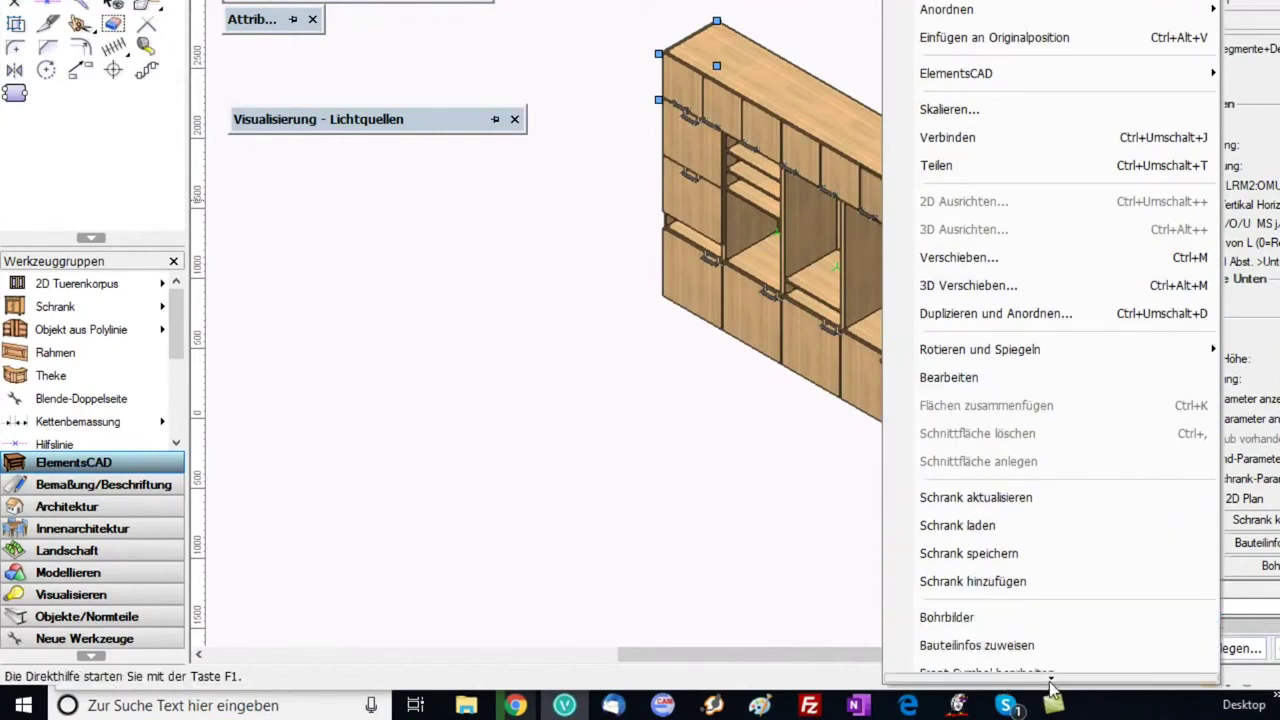
pyautogui.click(1040, 618)
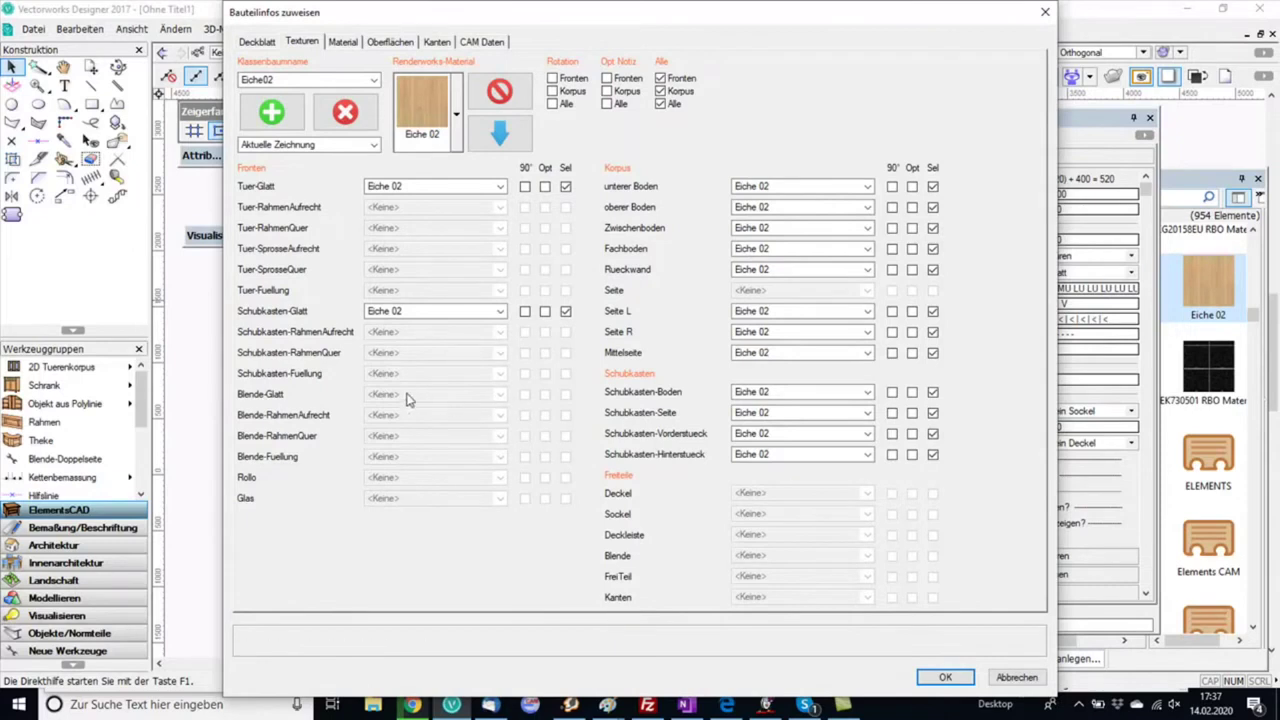
pyautogui.click(274, 399)
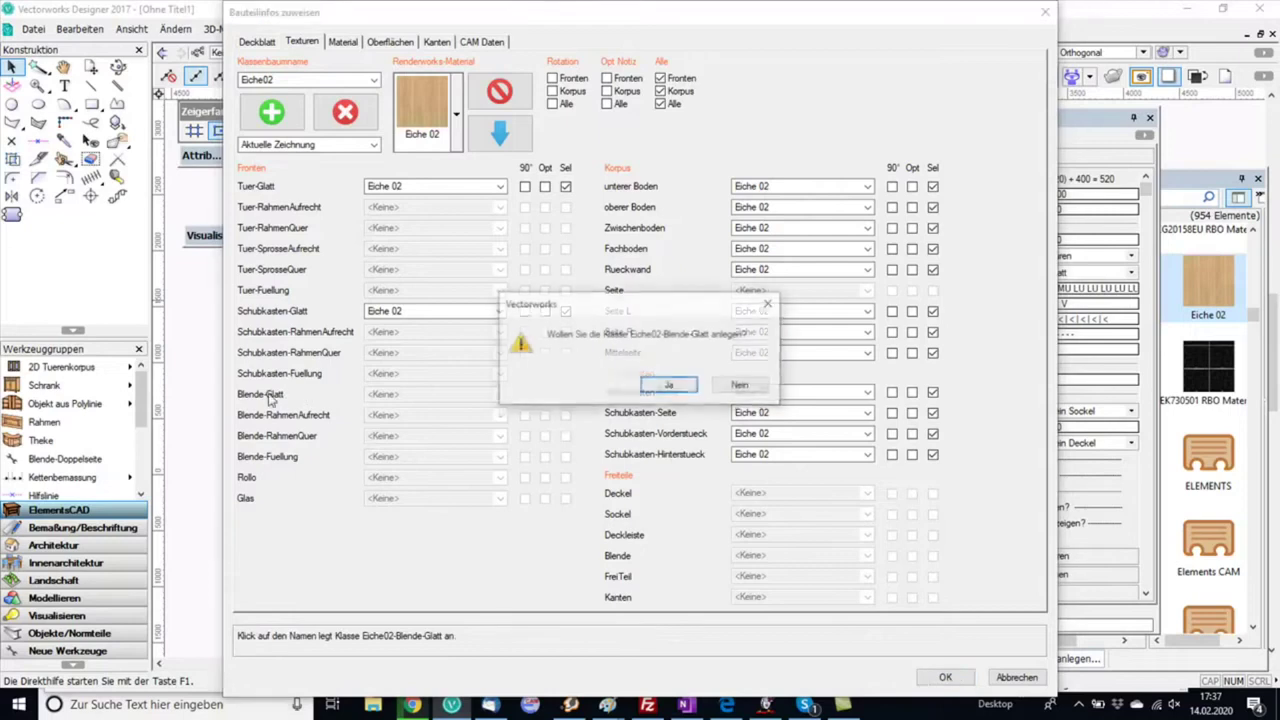
pyautogui.click(683, 387)
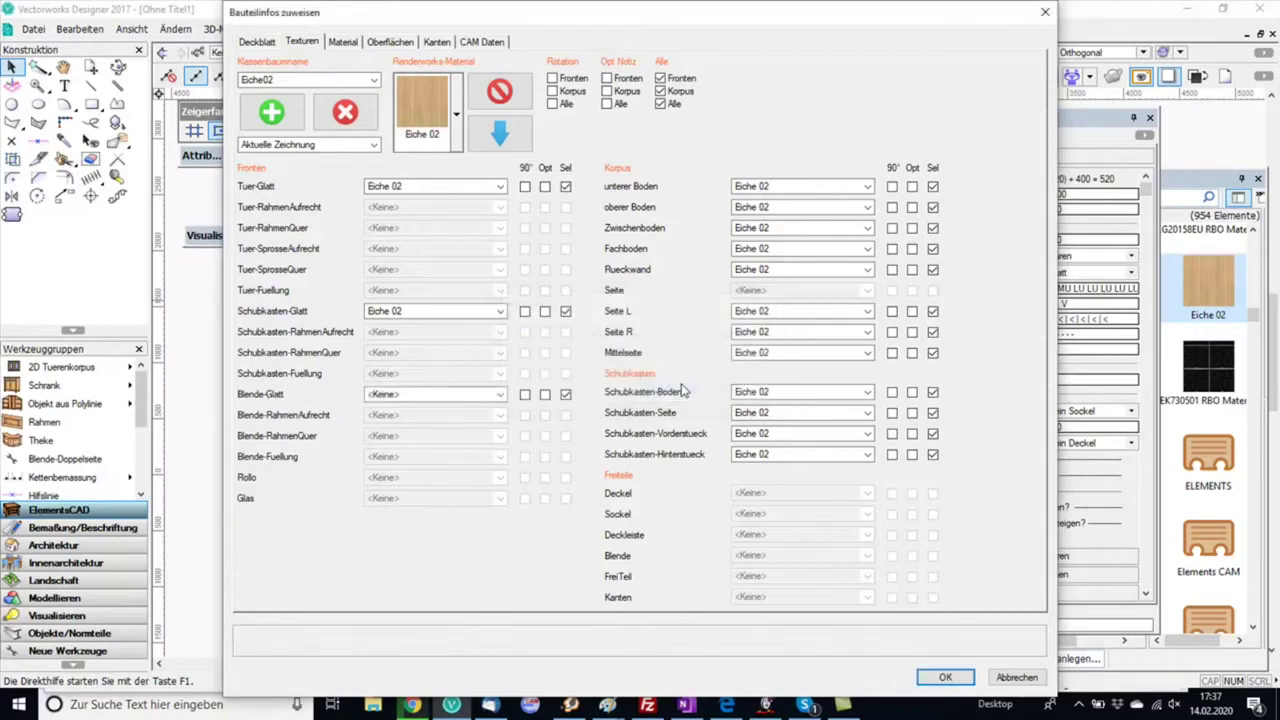
pyautogui.click(481, 398)
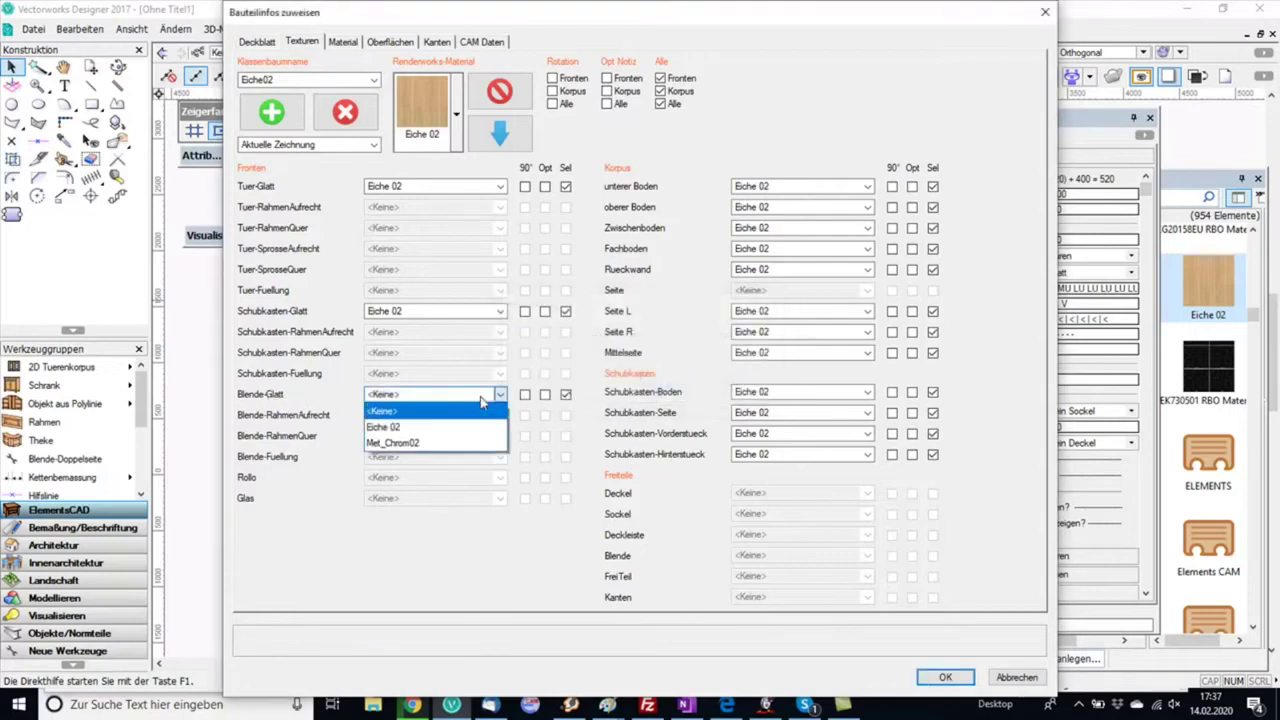
pyautogui.click(441, 443)
pyautogui.click(946, 678)
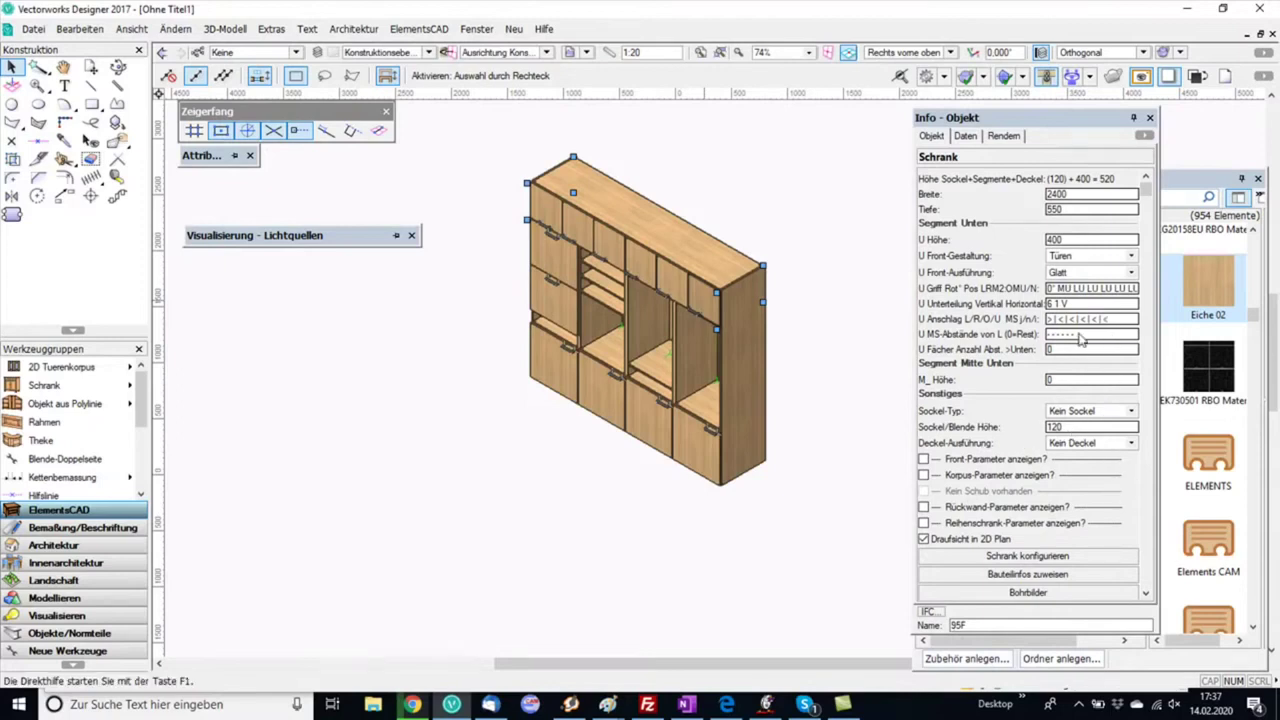
# Decline the backup prompt and set the top cabinet's U Front-Gestaltung to Blende
pyautogui.scroll(3, 1122, 258)
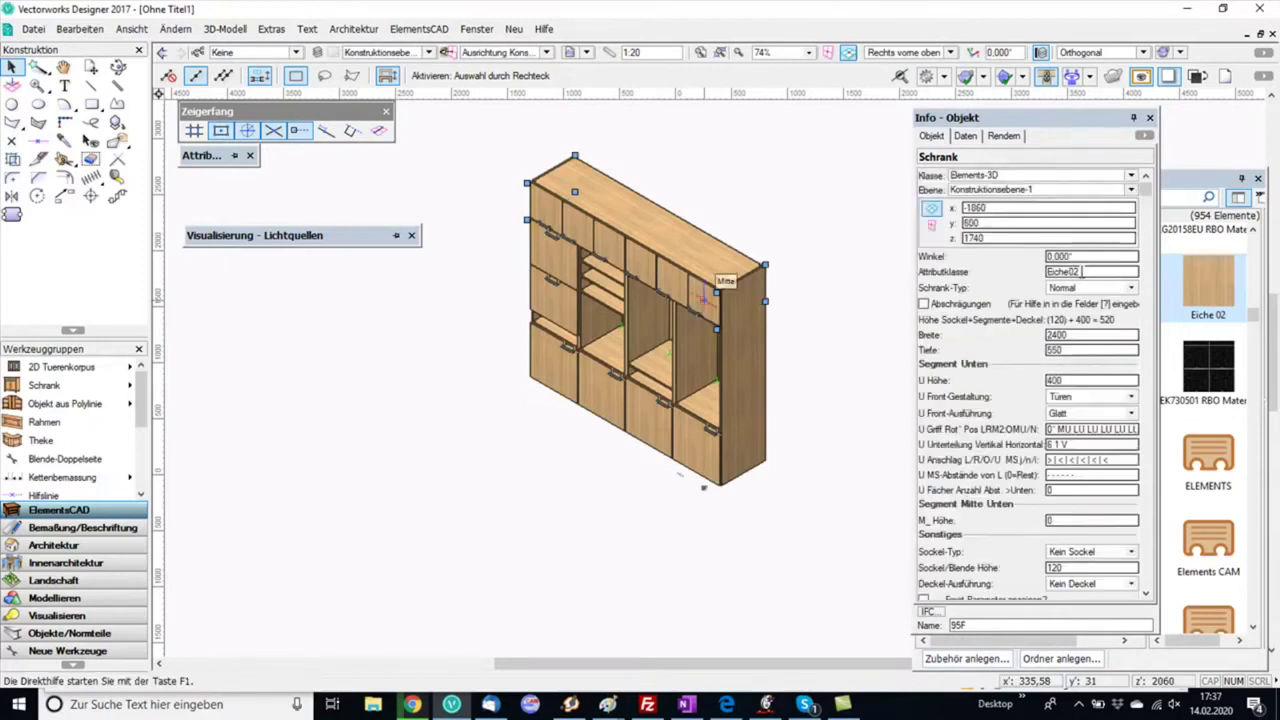
pyautogui.click(1100, 396)
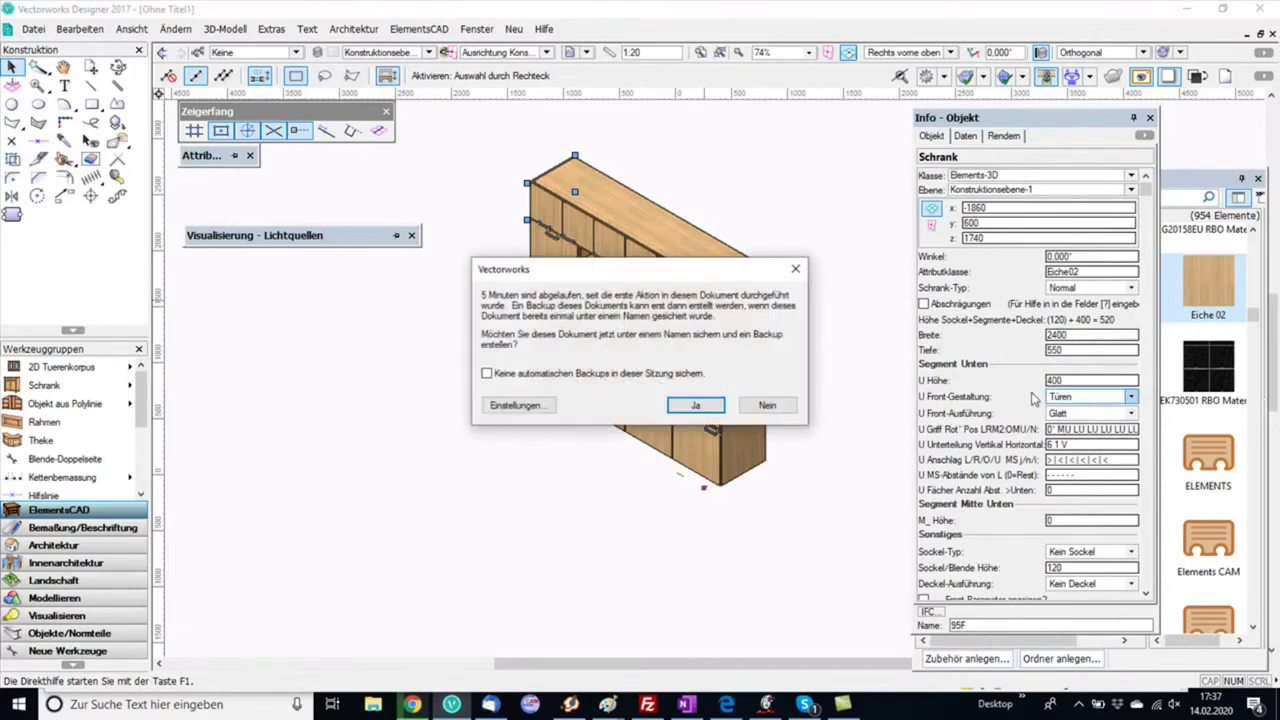
pyautogui.click(781, 409)
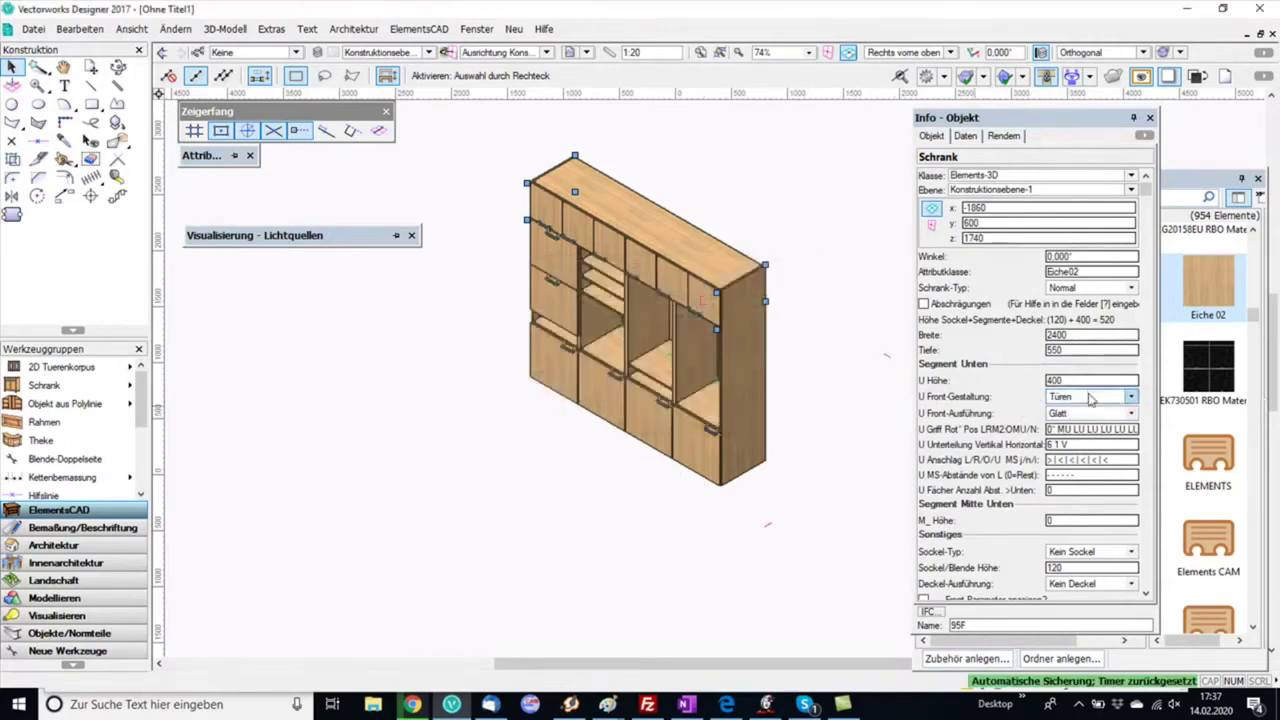
pyautogui.click(1090, 398)
pyautogui.click(1076, 462)
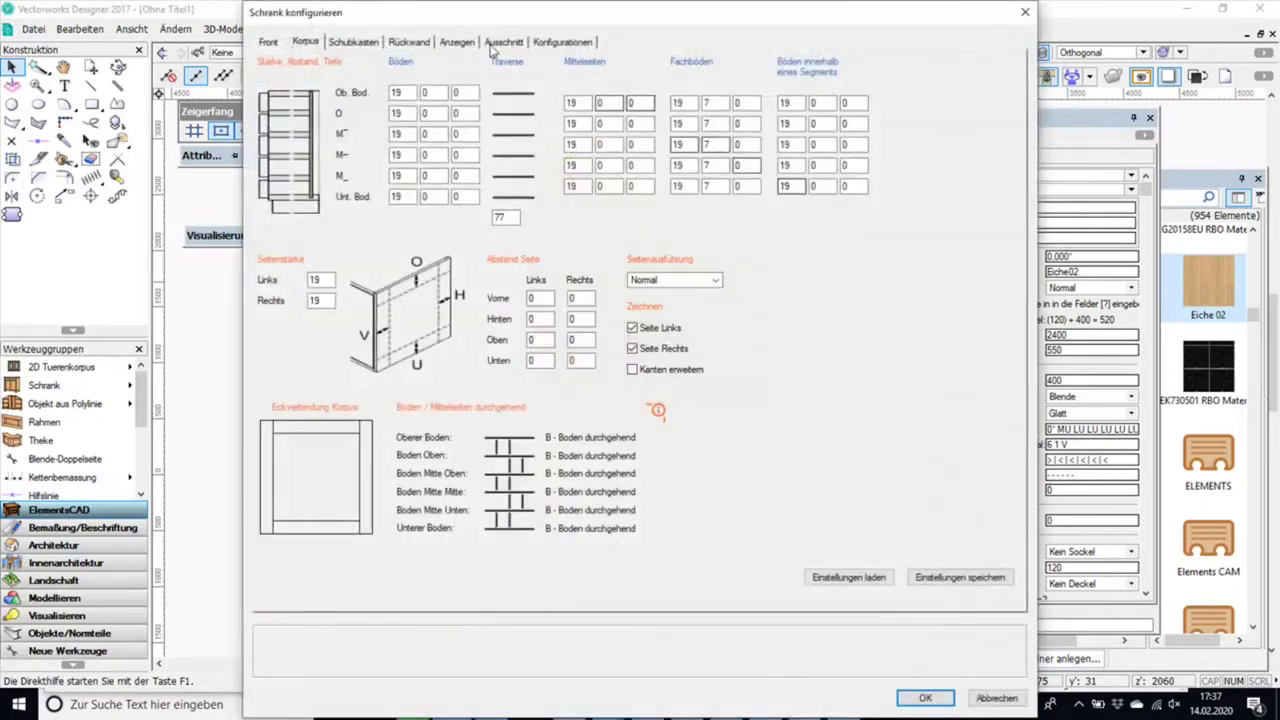
# Hide top-row fronts 2, 4 and 6 and place the hidden parts in their own object
pyautogui.click(462, 45)
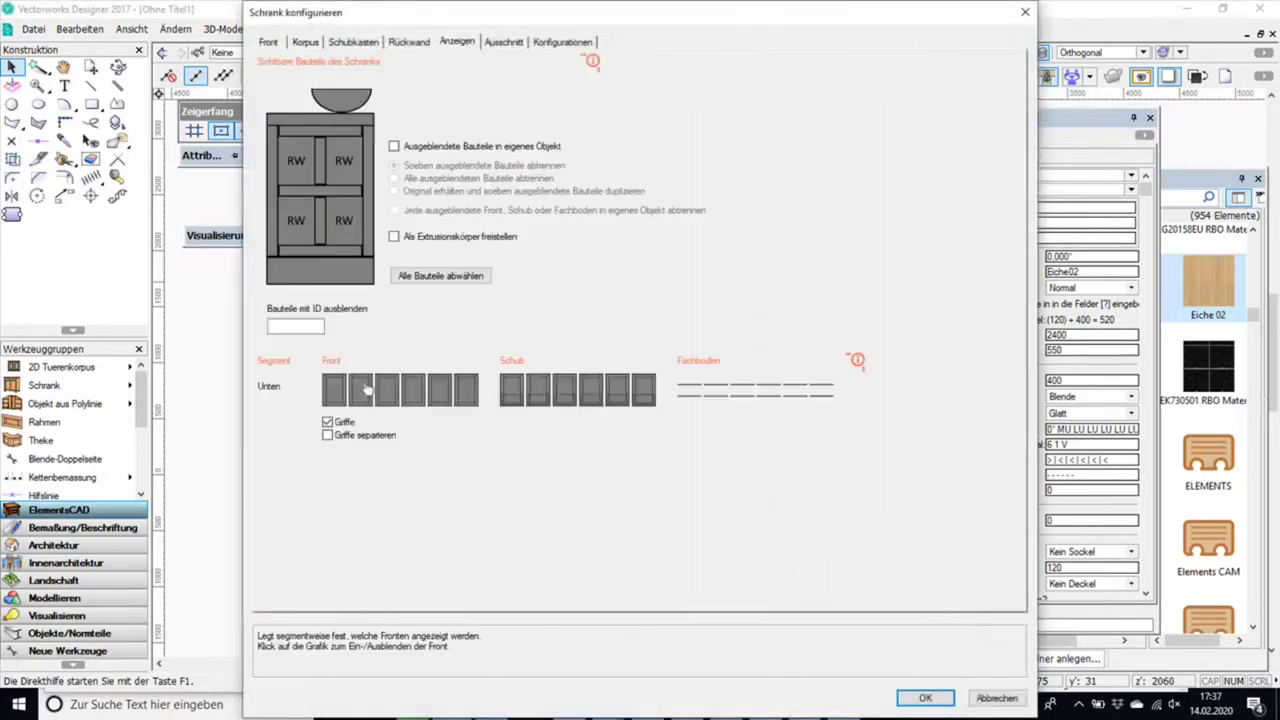
pyautogui.click(364, 390)
pyautogui.click(414, 392)
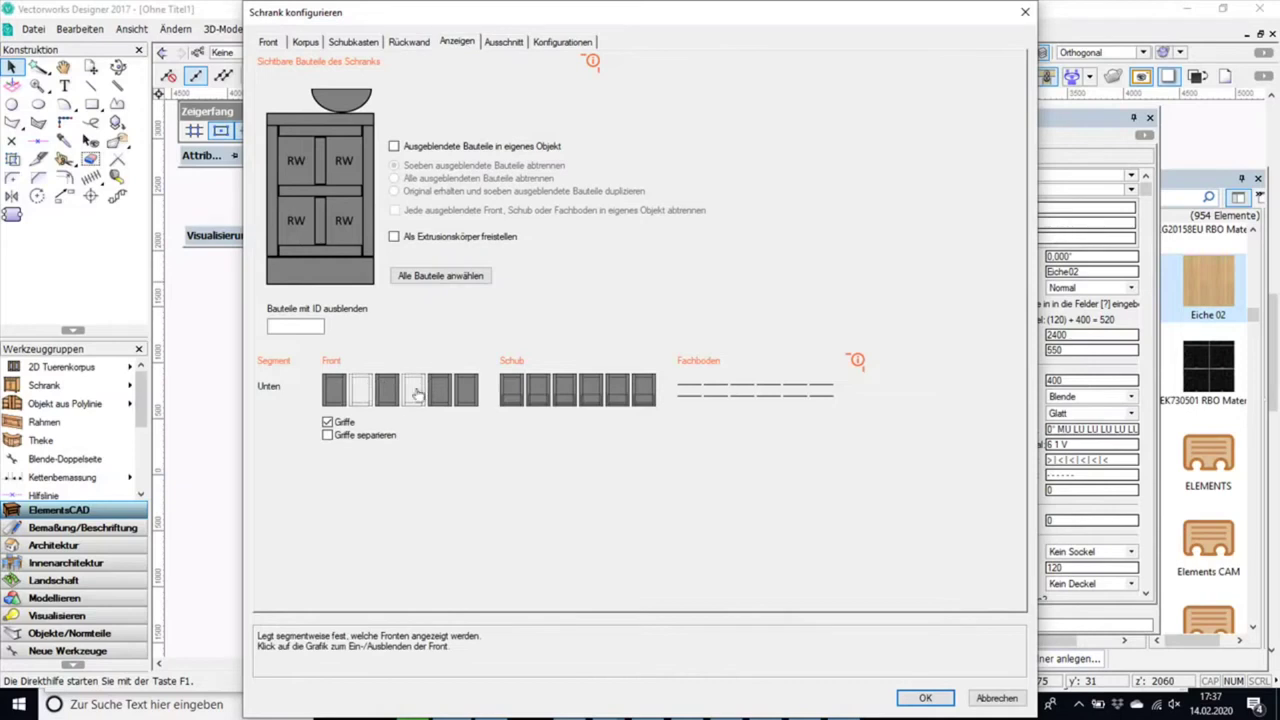
pyautogui.click(466, 395)
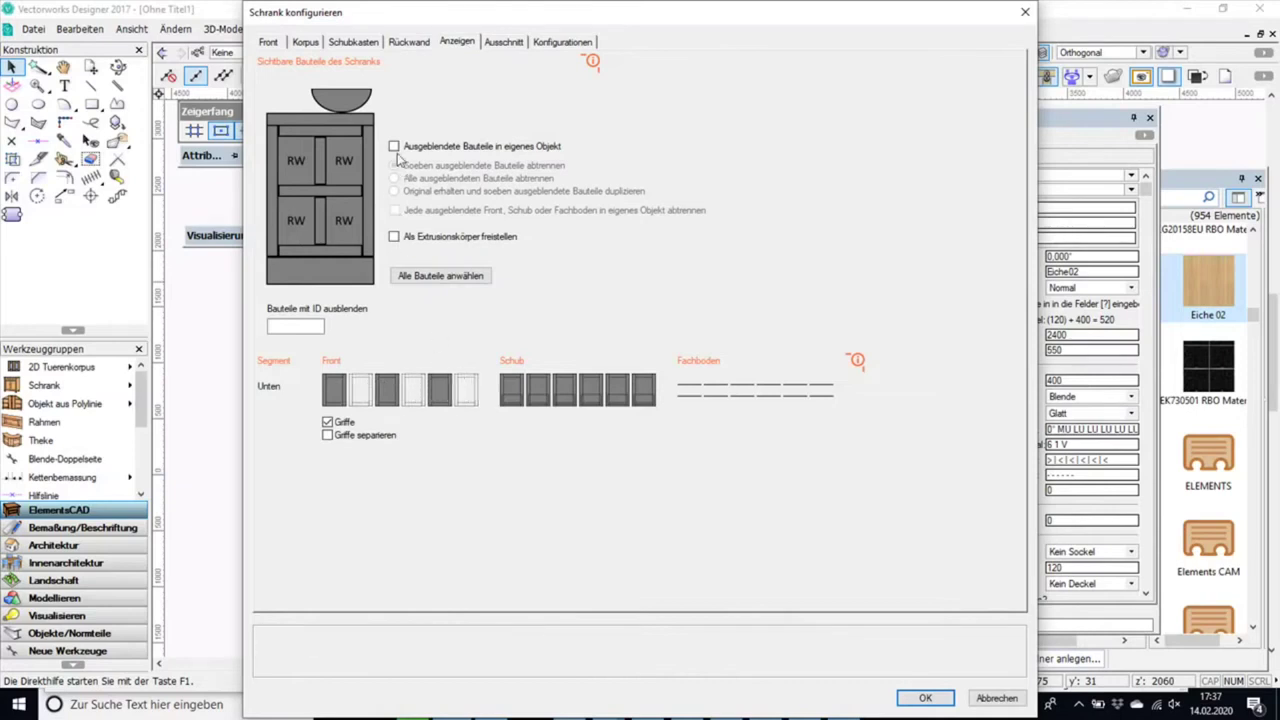
pyautogui.click(394, 147)
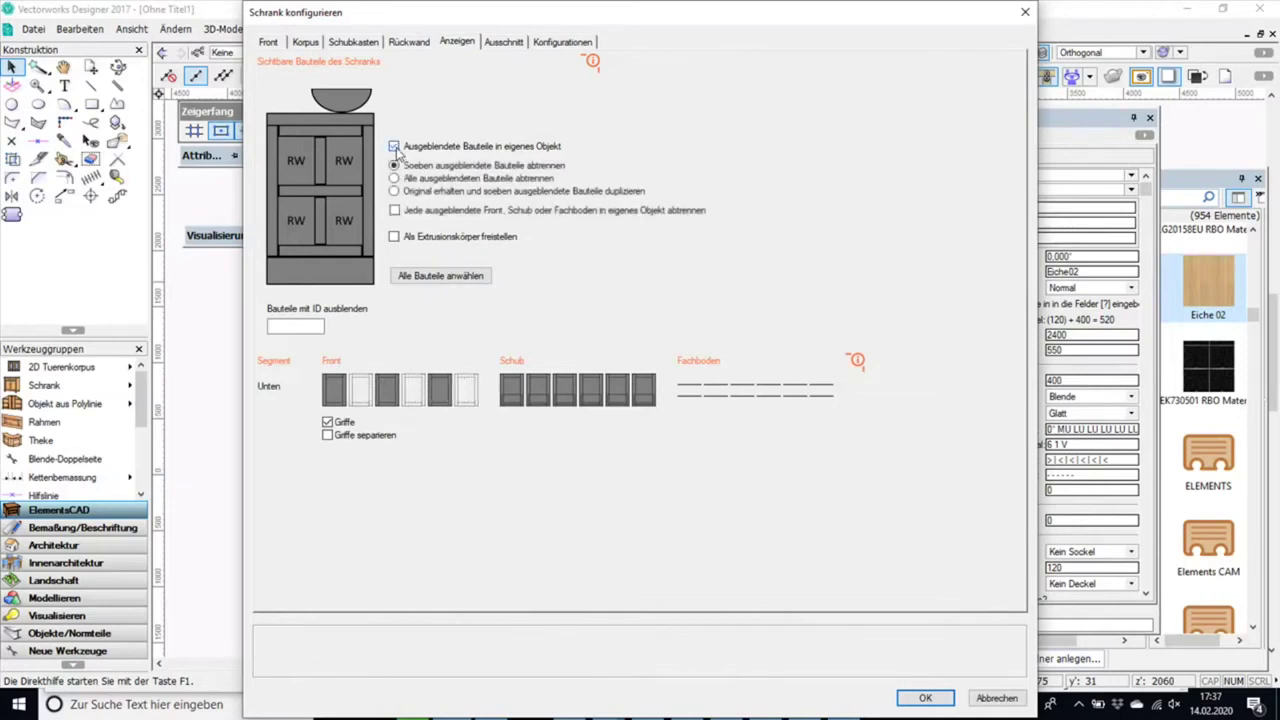
pyautogui.click(925, 698)
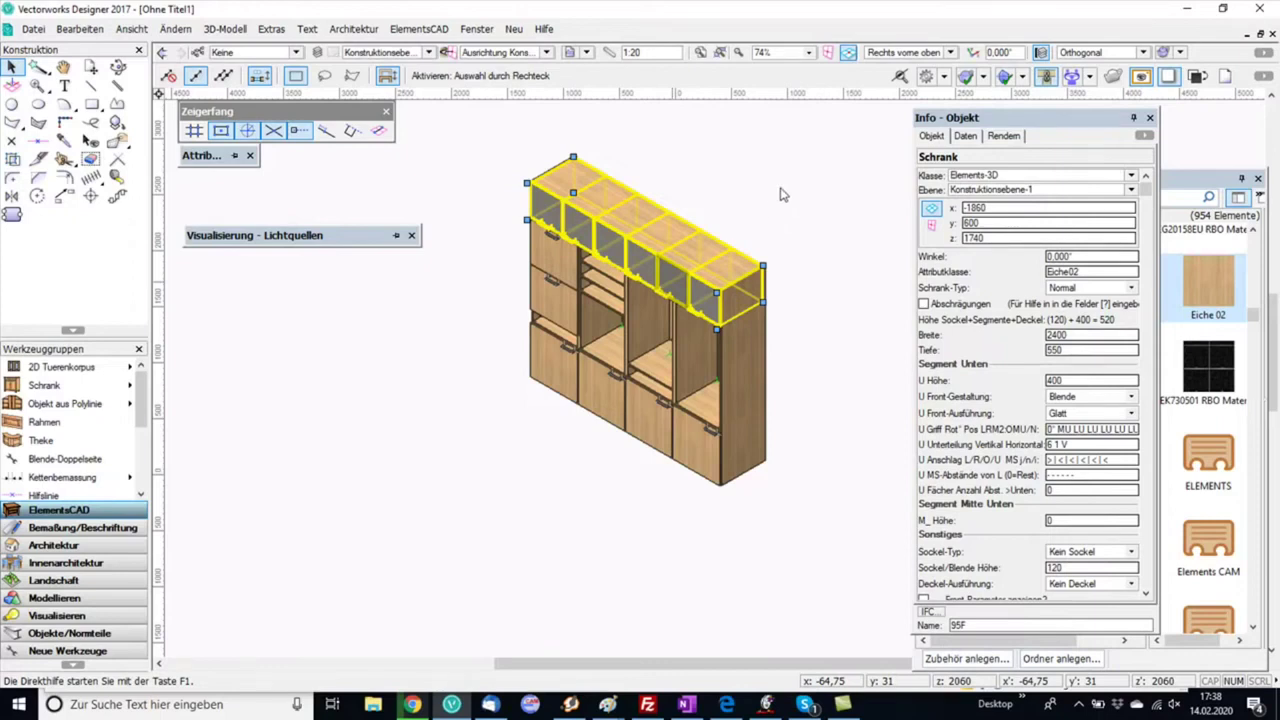
# Marquee-select the separated top-row fronts and set their U Front-Gestaltung back to Türen
pyautogui.hotkey('ctrl', 'a')
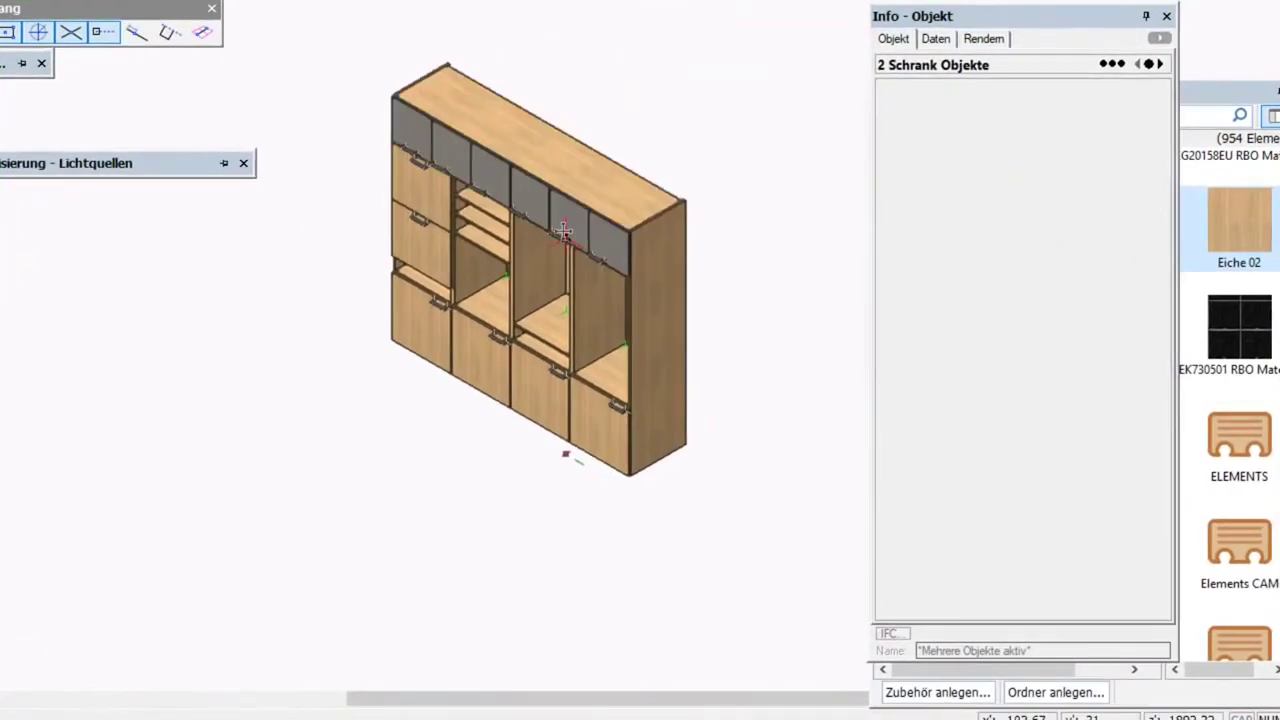
pyautogui.press('Escape')
pyautogui.moveTo(316, 66); pyautogui.dragTo(657, 308)
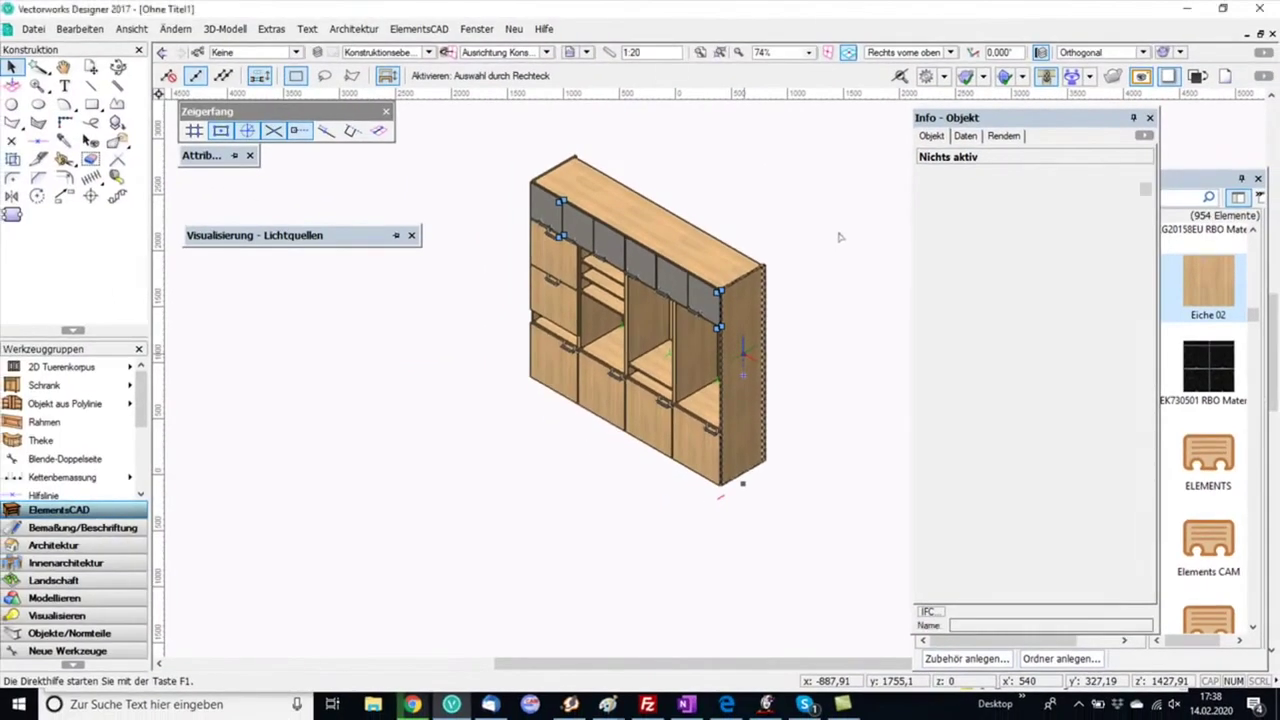
pyautogui.click(1097, 398)
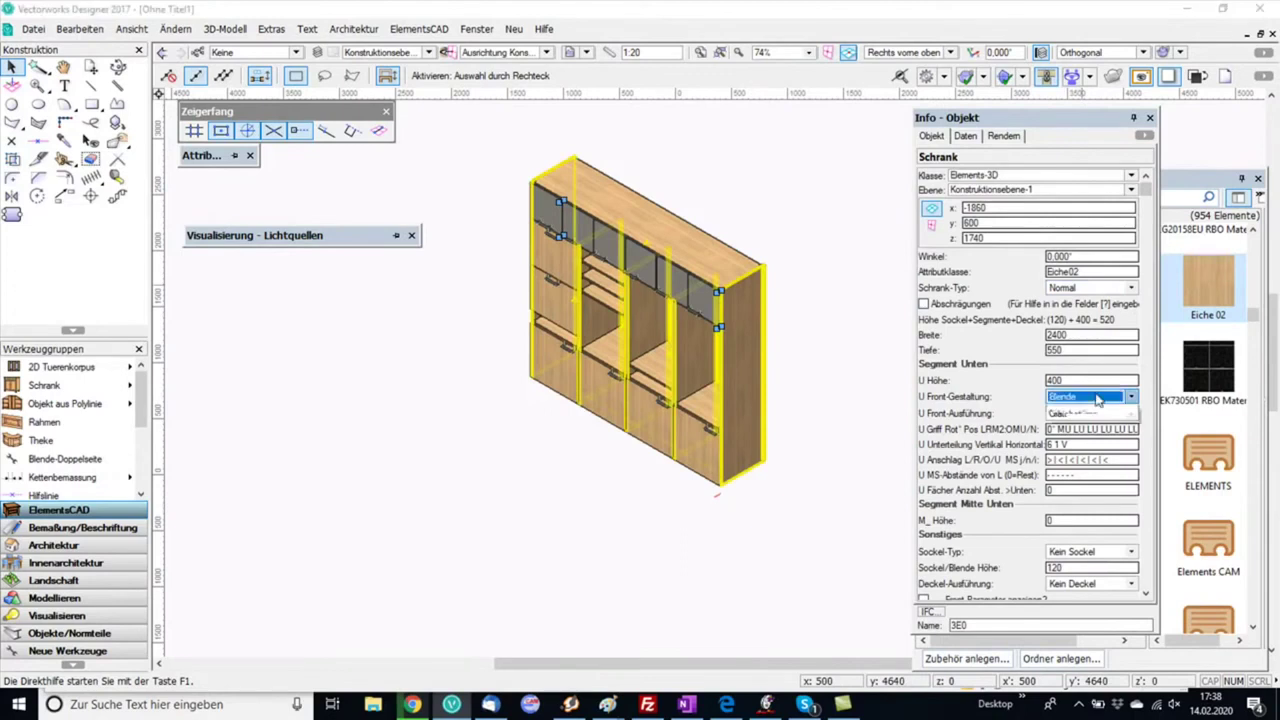
pyautogui.click(1084, 428)
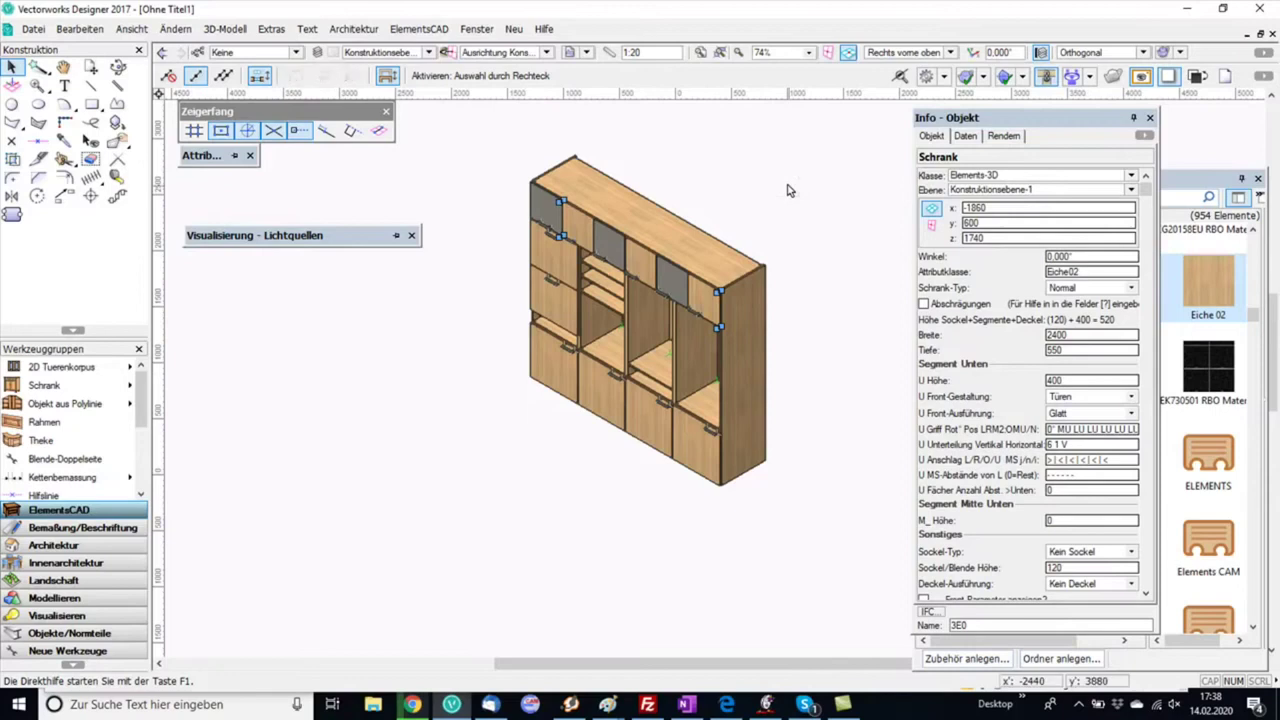
# Shift-select the four tall cabinets until Object Info reads 4 Schrank Objekte
pyautogui.click(787, 190)
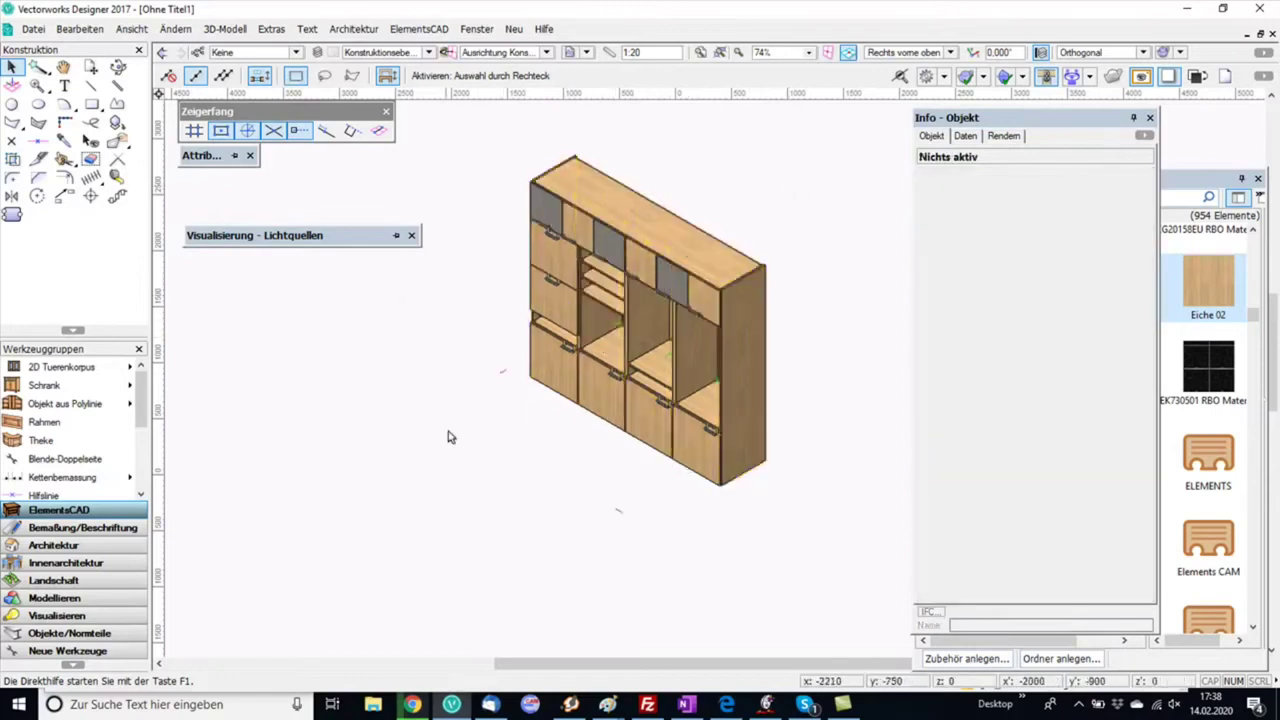
pyautogui.click(553, 390)
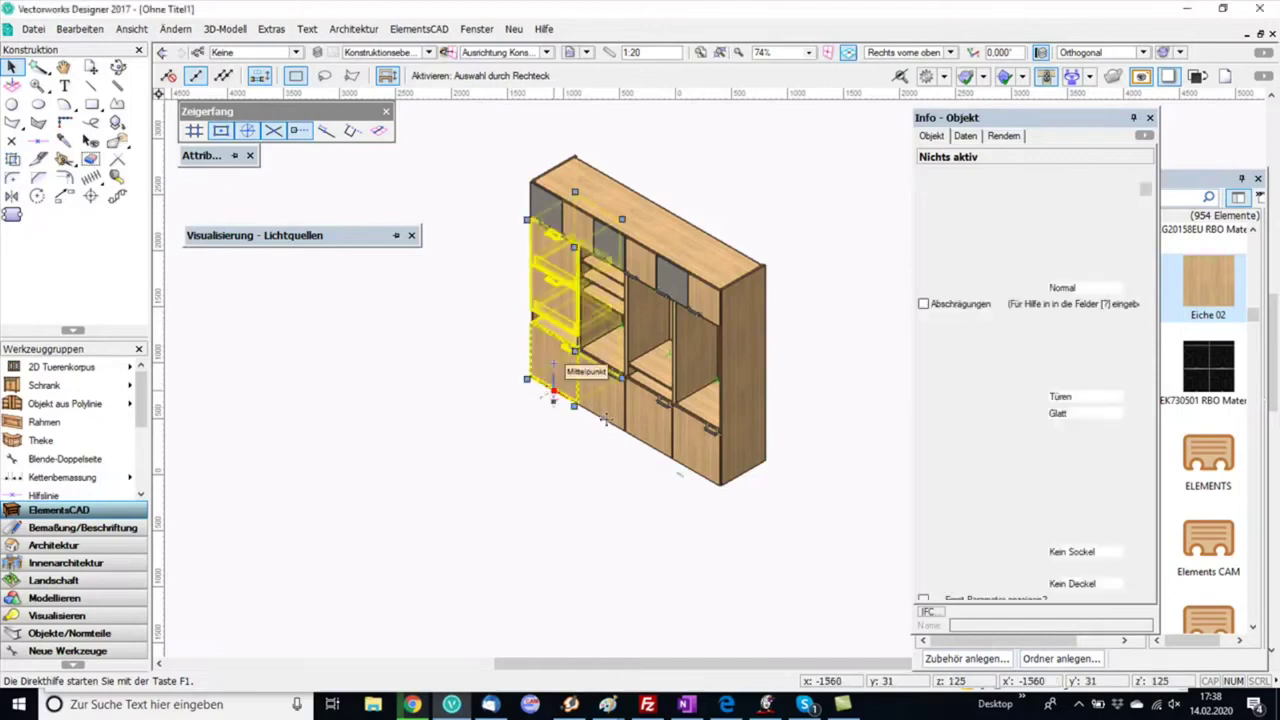
pyautogui.click(605, 425)
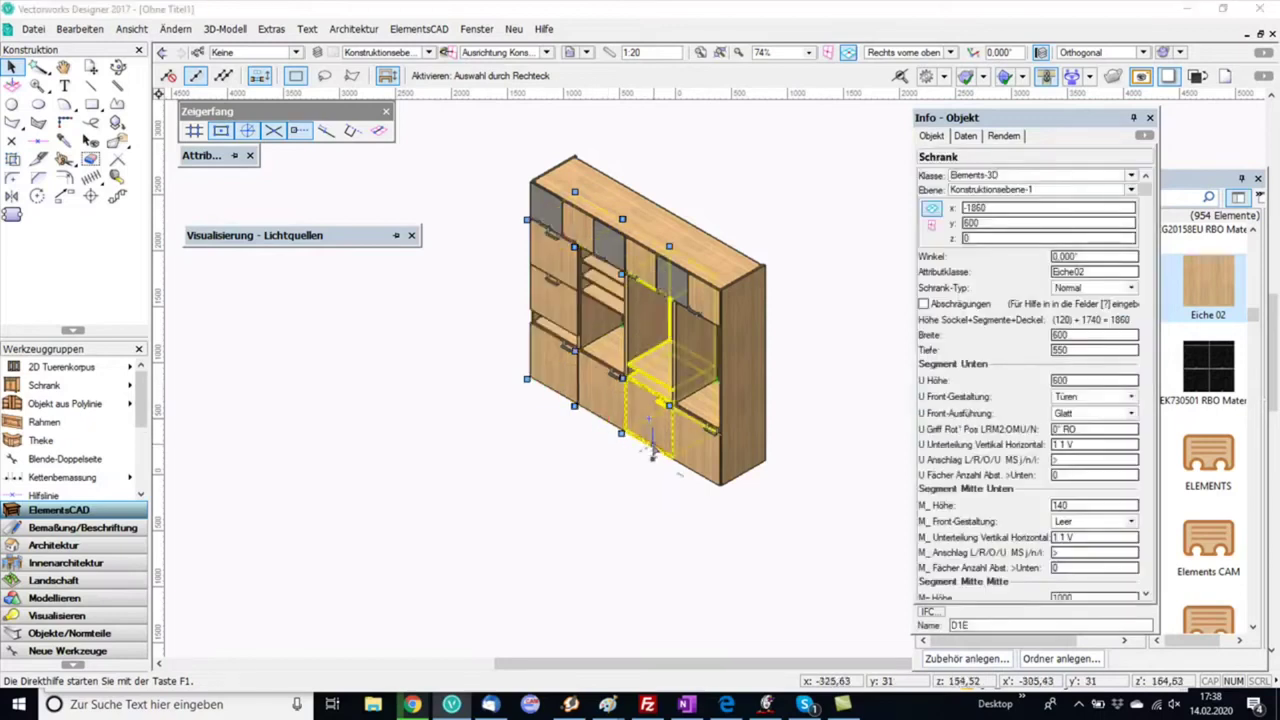
pyautogui.keyDown('shift'); pyautogui.click(705, 480); pyautogui.keyUp('shift')
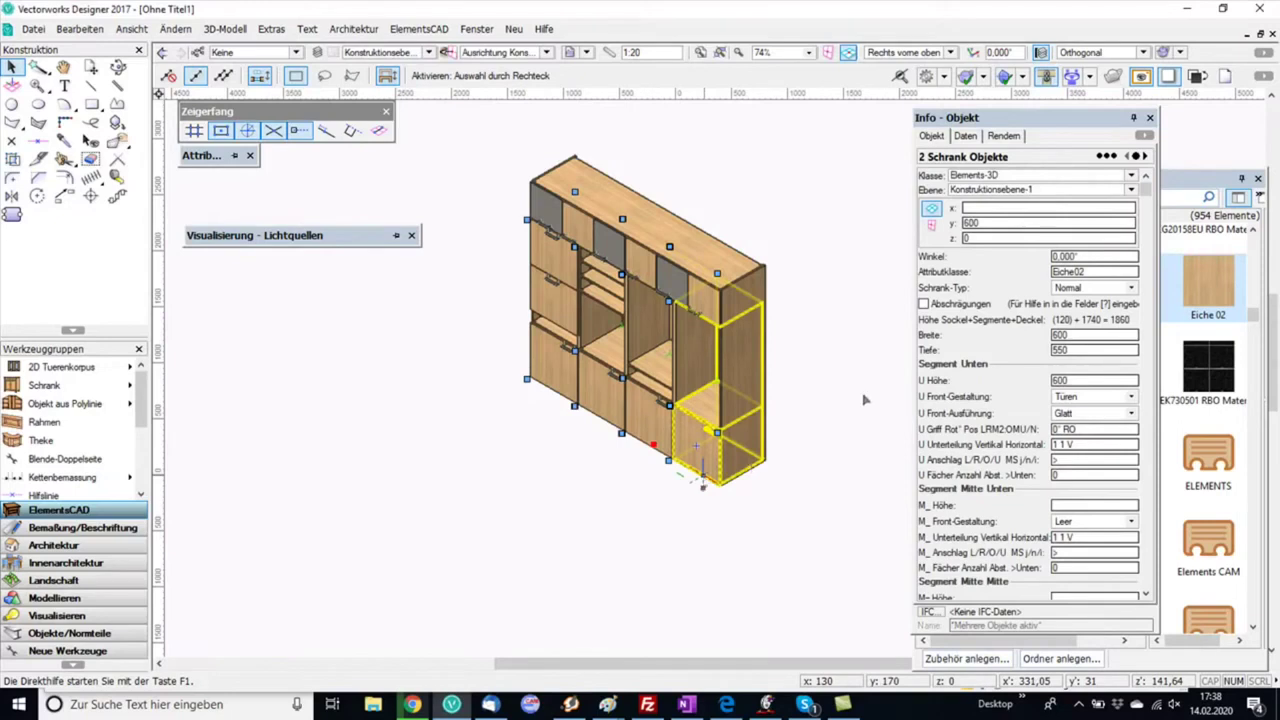
pyautogui.keyDown('shift'); pyautogui.click(829, 421); pyautogui.keyUp('shift')
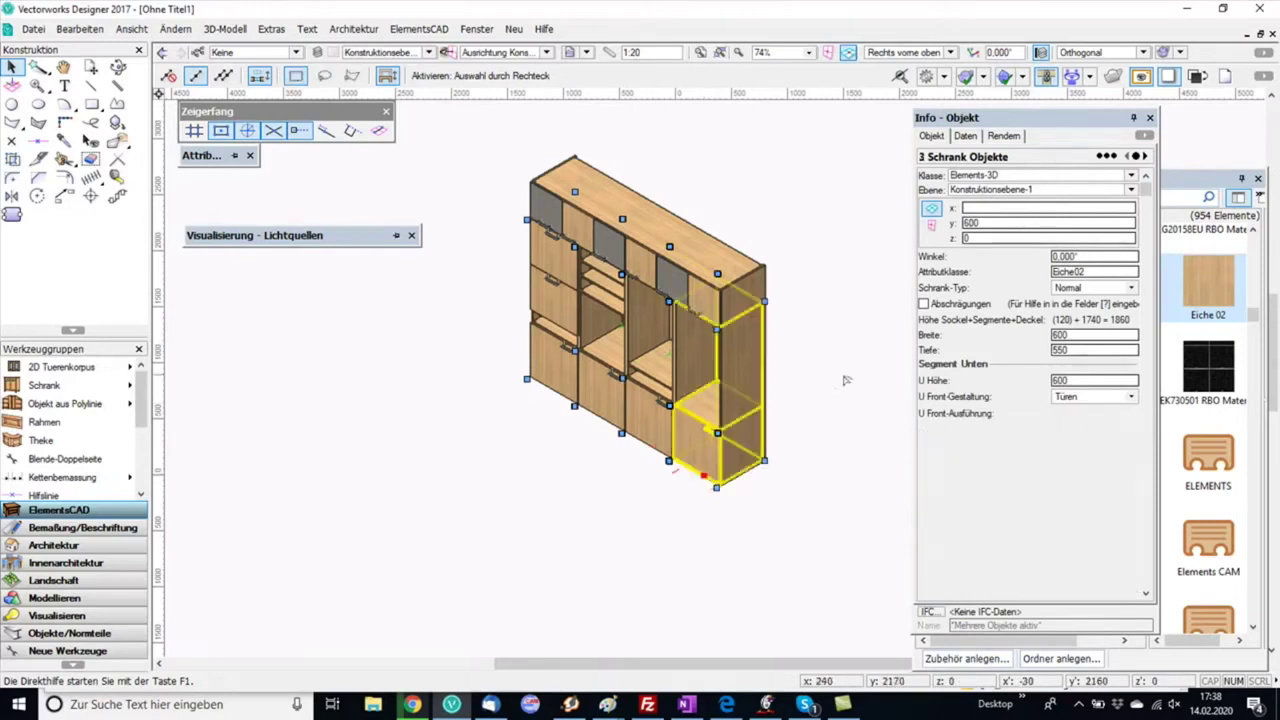
pyautogui.click(1152, 576)
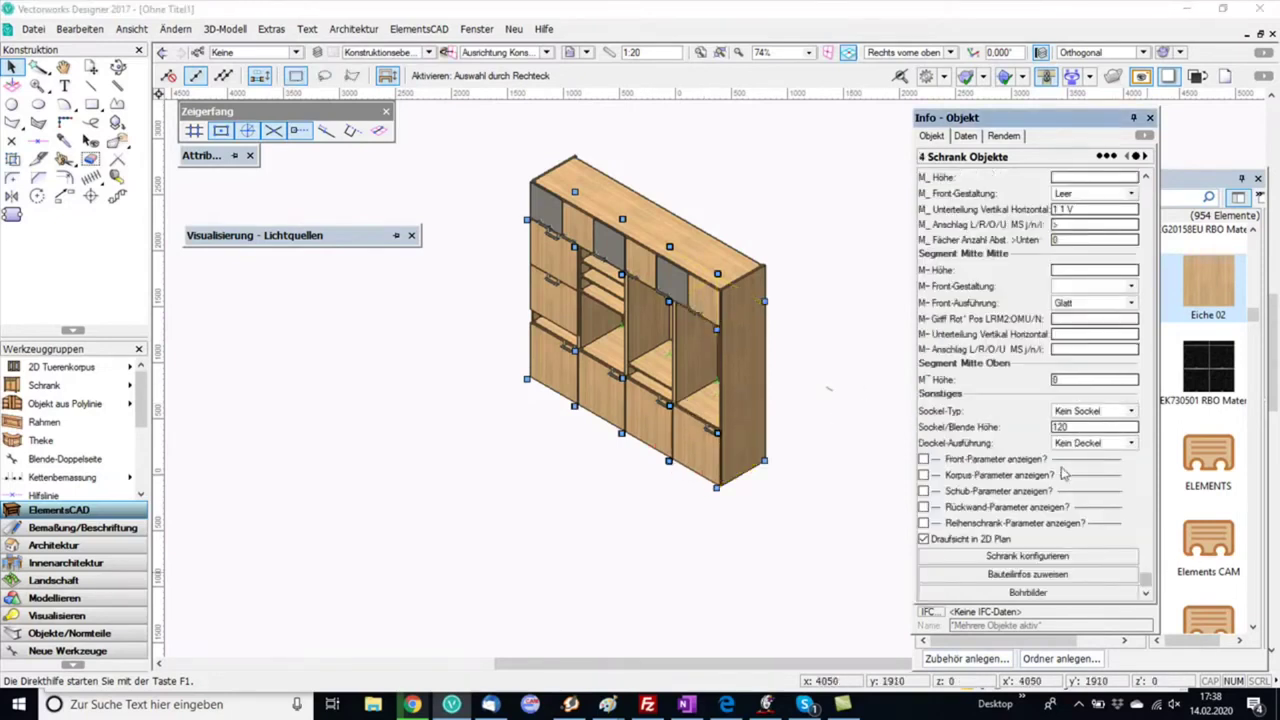
# Set Sockel-Typ to Blende L R V H G, 120 high, for all four cabinets
pyautogui.click(1103, 413)
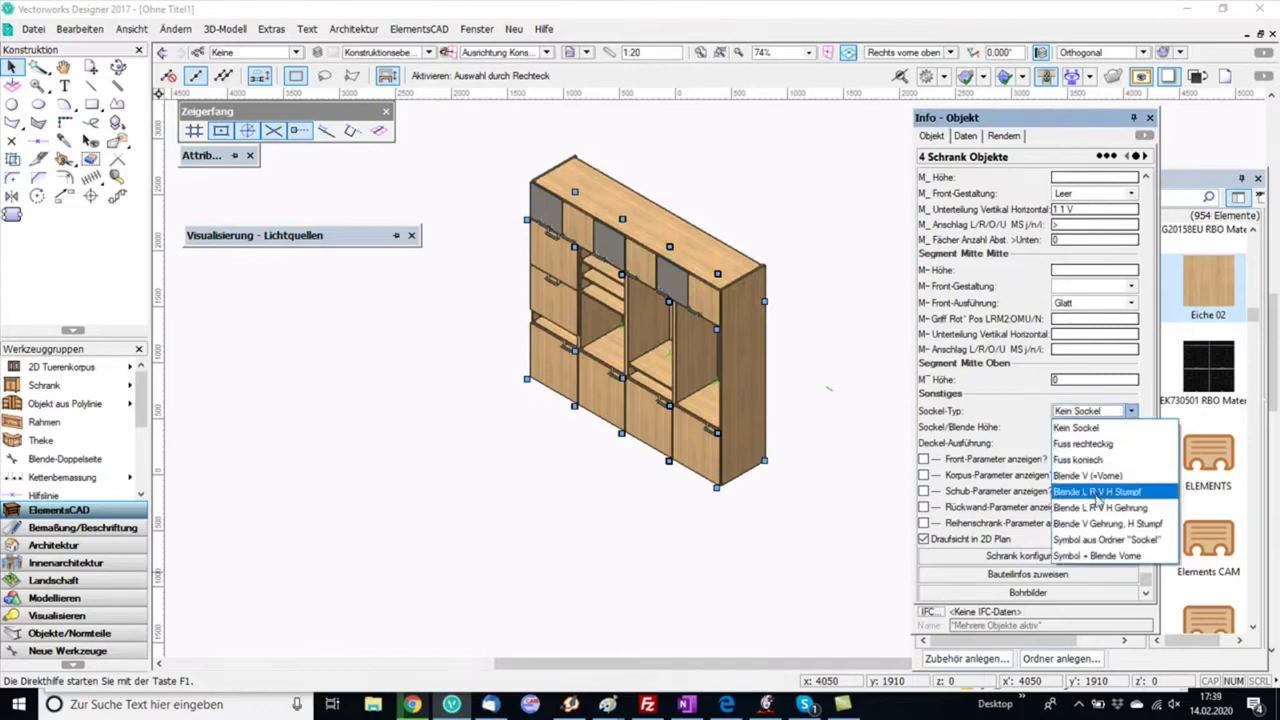
pyautogui.click(1100, 508)
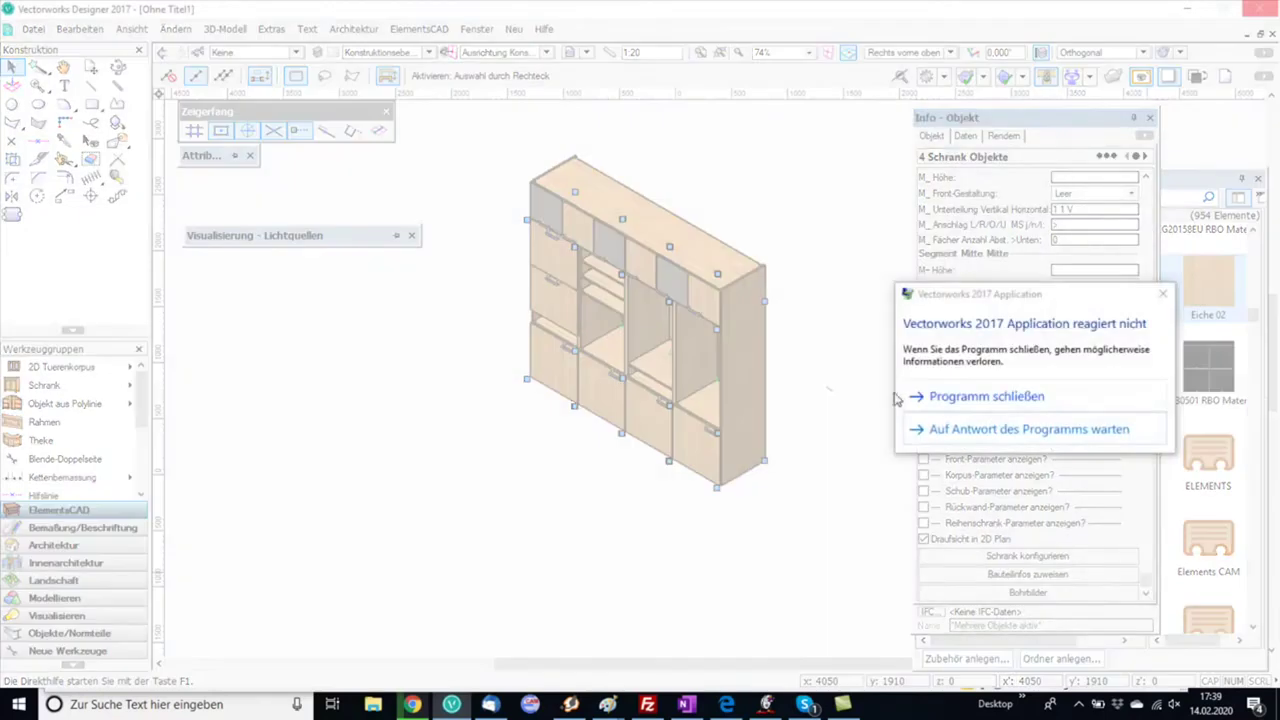
pyautogui.click(1007, 429)
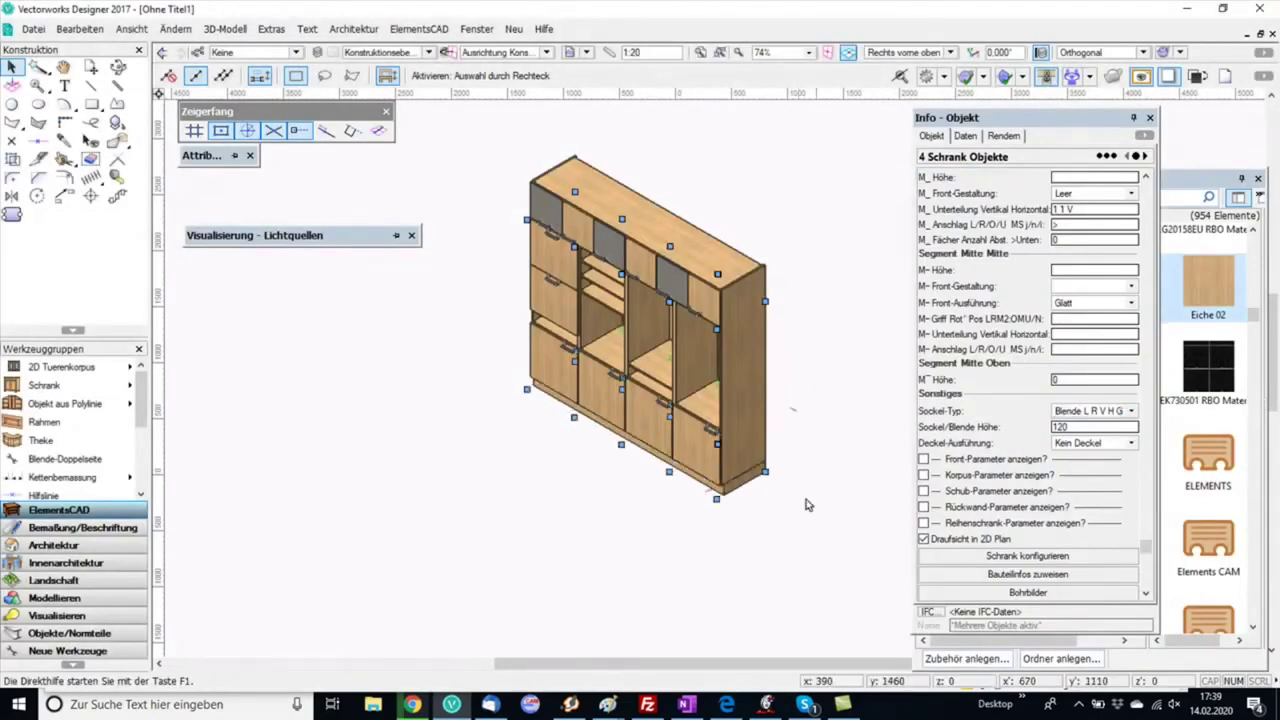
pyautogui.moveTo(843, 706)
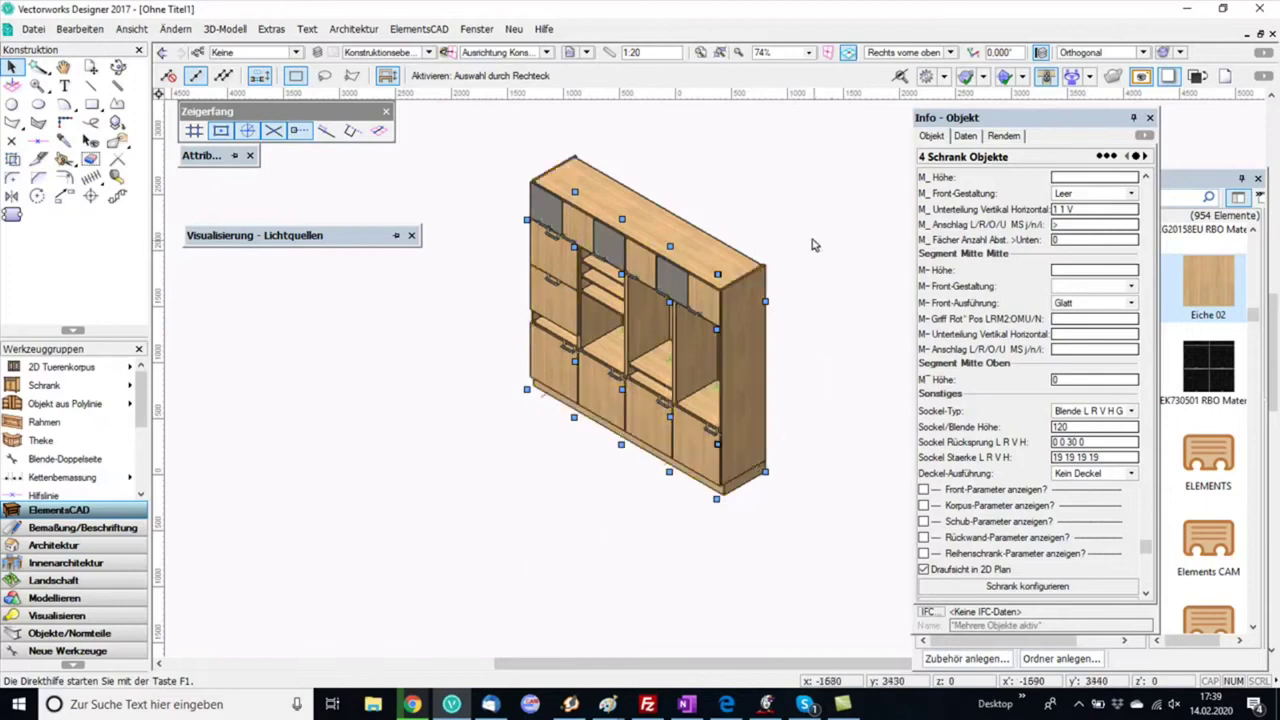
# Leave the four cabinets at Kein Deckel and give the top-row unit a Normal Deckel-Ausführung
pyautogui.click(1083, 478)
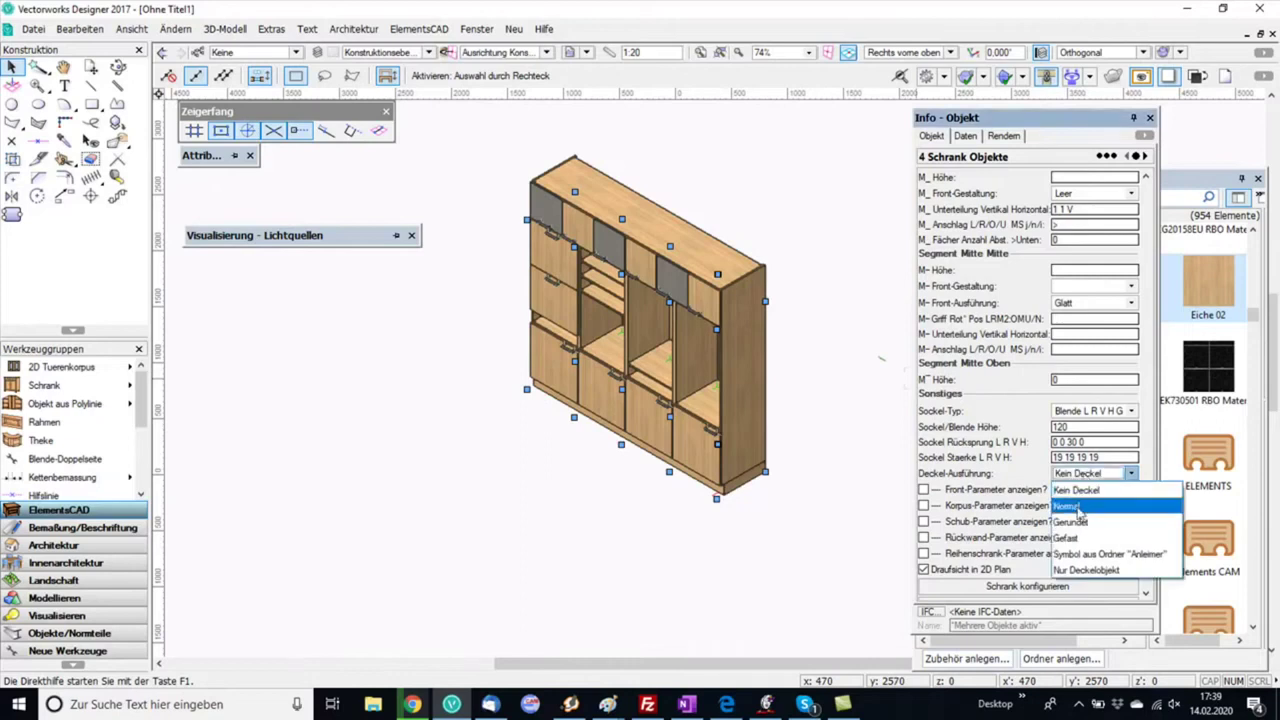
pyautogui.click(1078, 507)
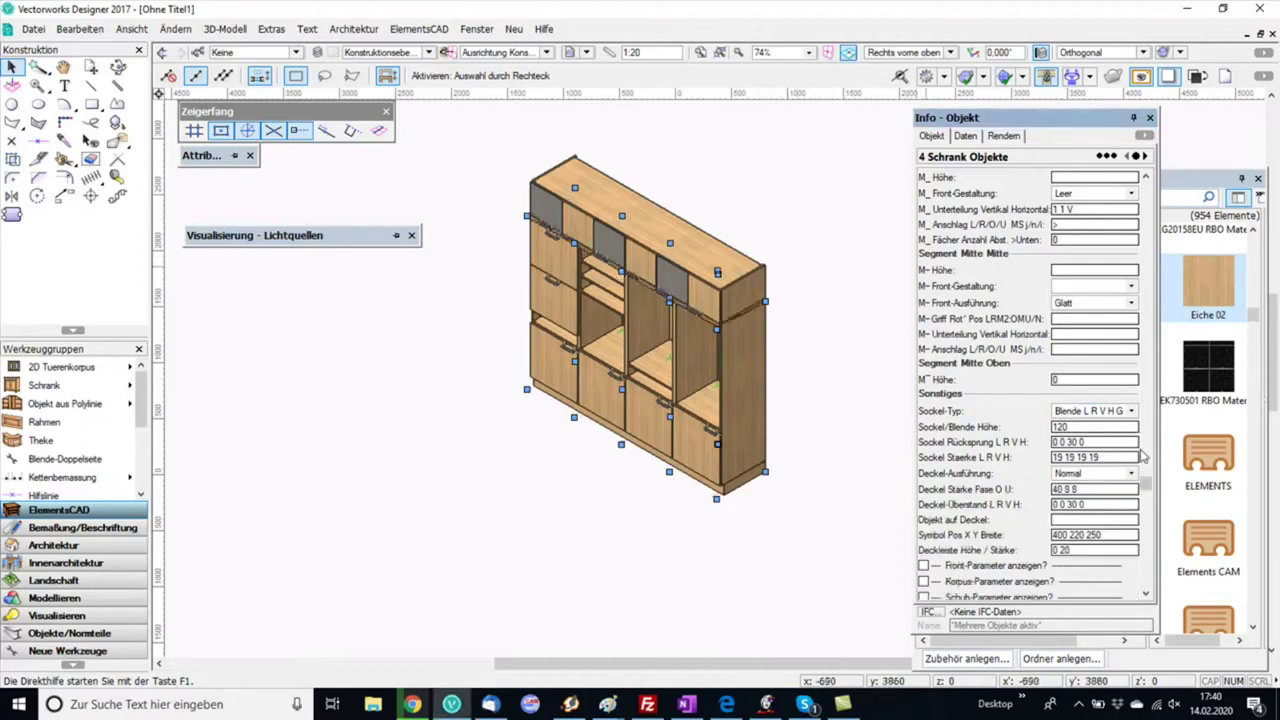
pyautogui.click(1095, 473)
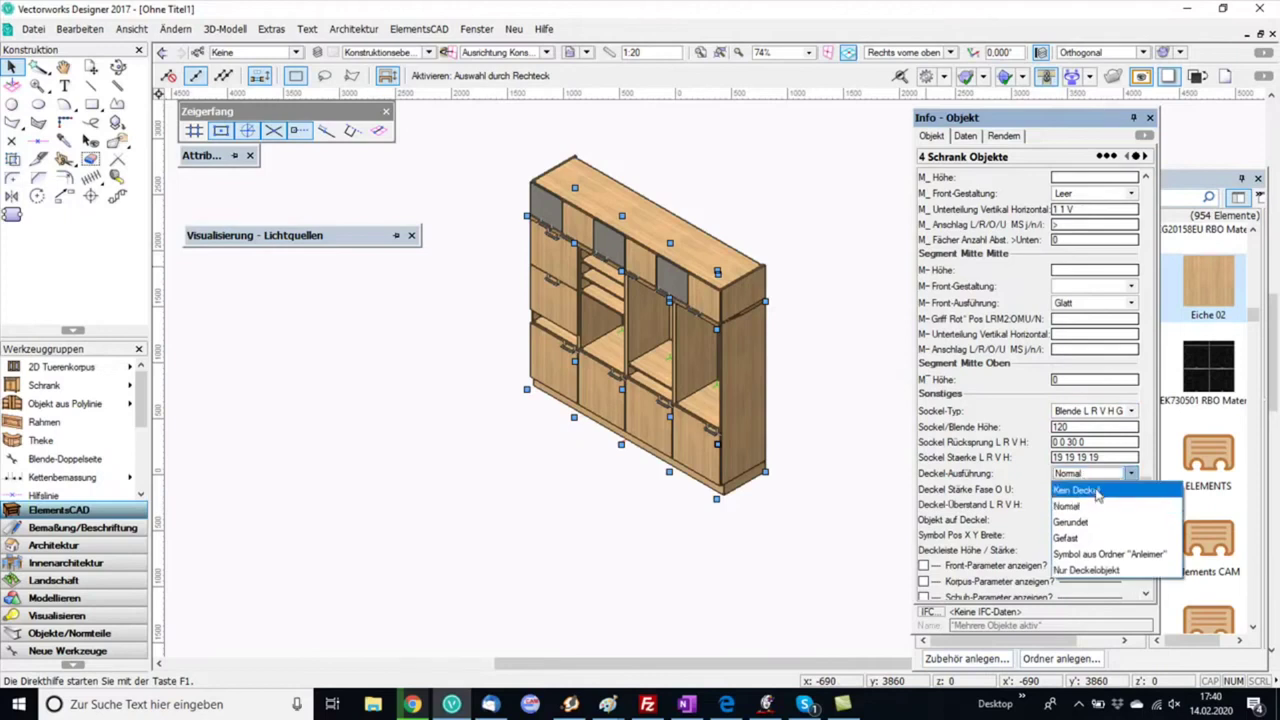
pyautogui.click(1078, 490)
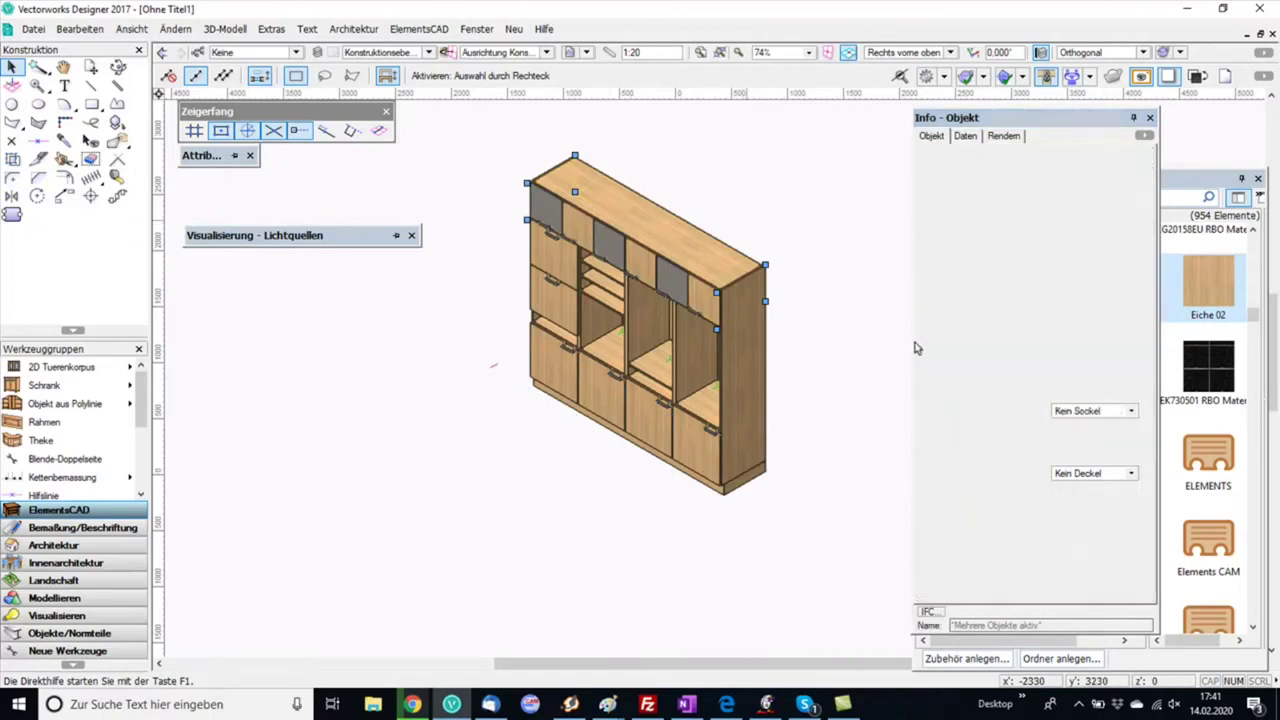
pyautogui.click(1101, 430)
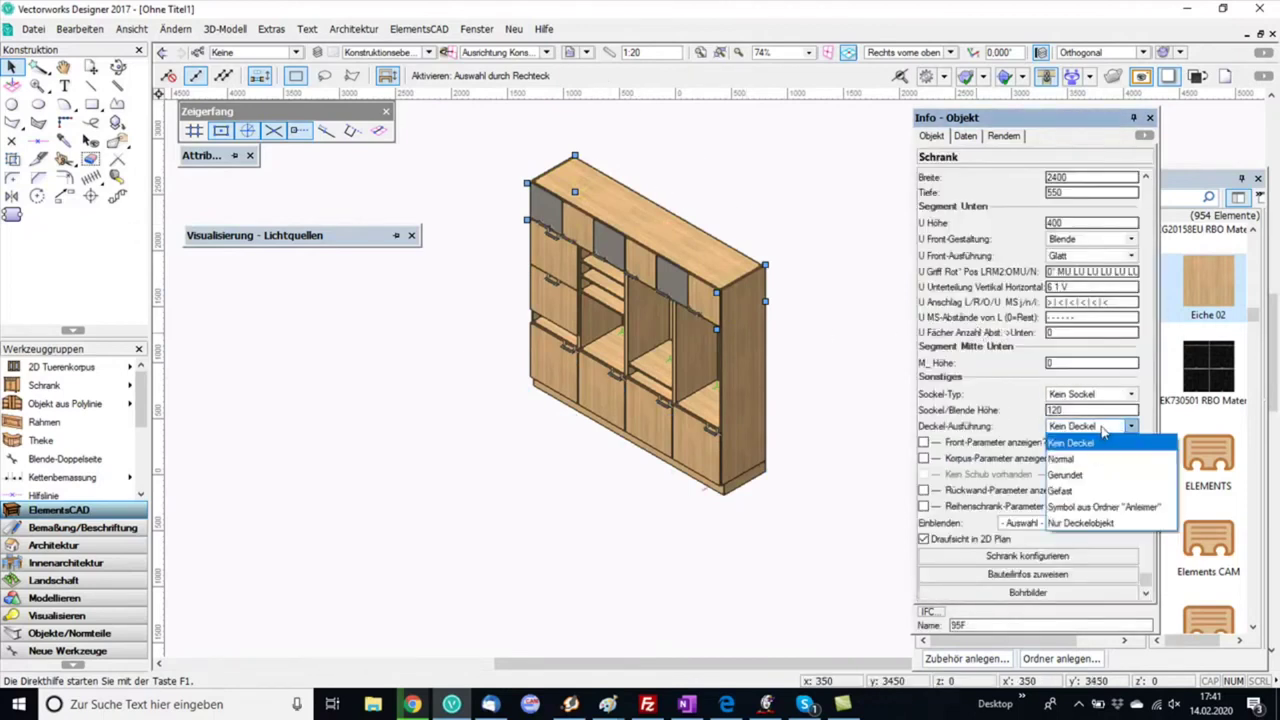
pyautogui.click(1084, 458)
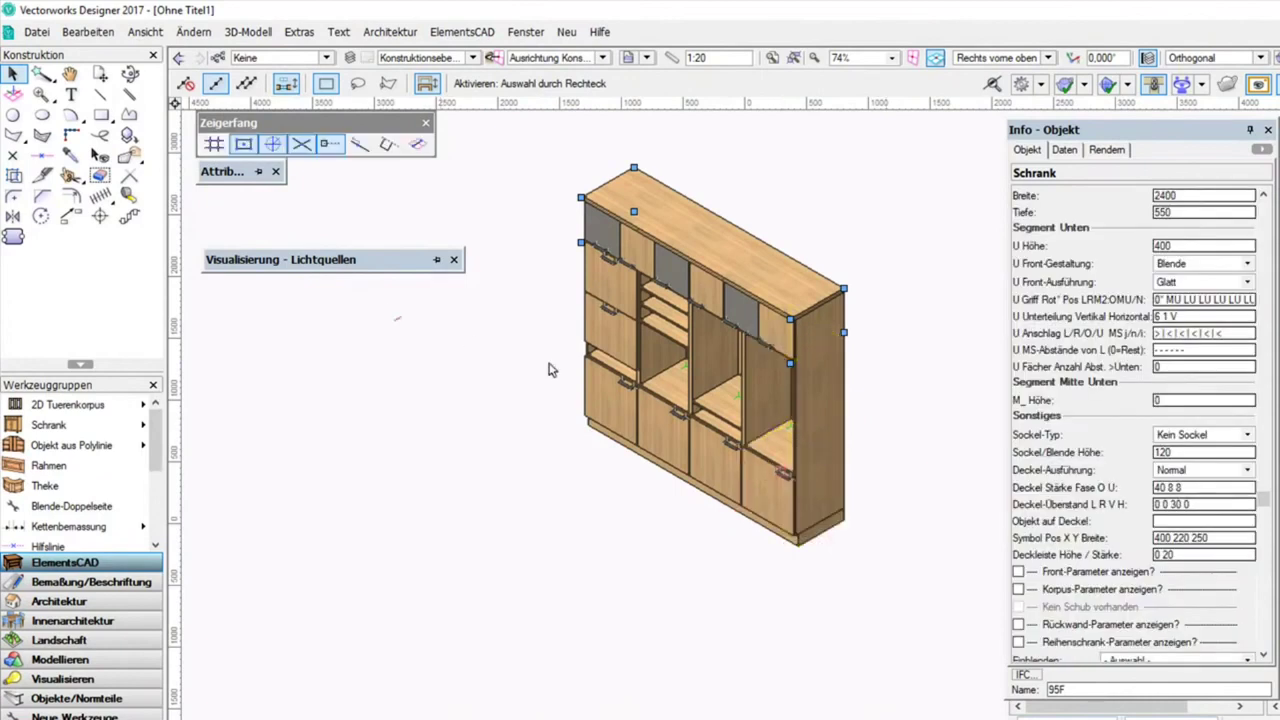
pyautogui.click(757, 462)
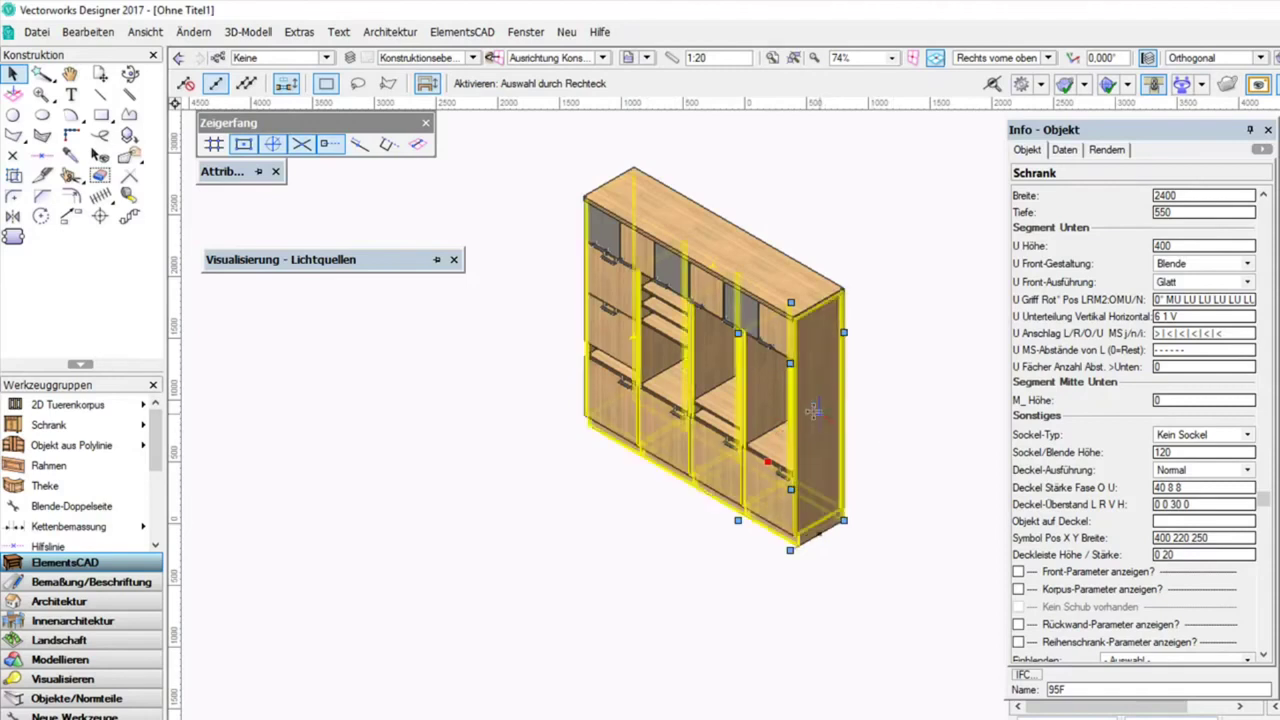
pyautogui.scroll(-1, 1216, 434)
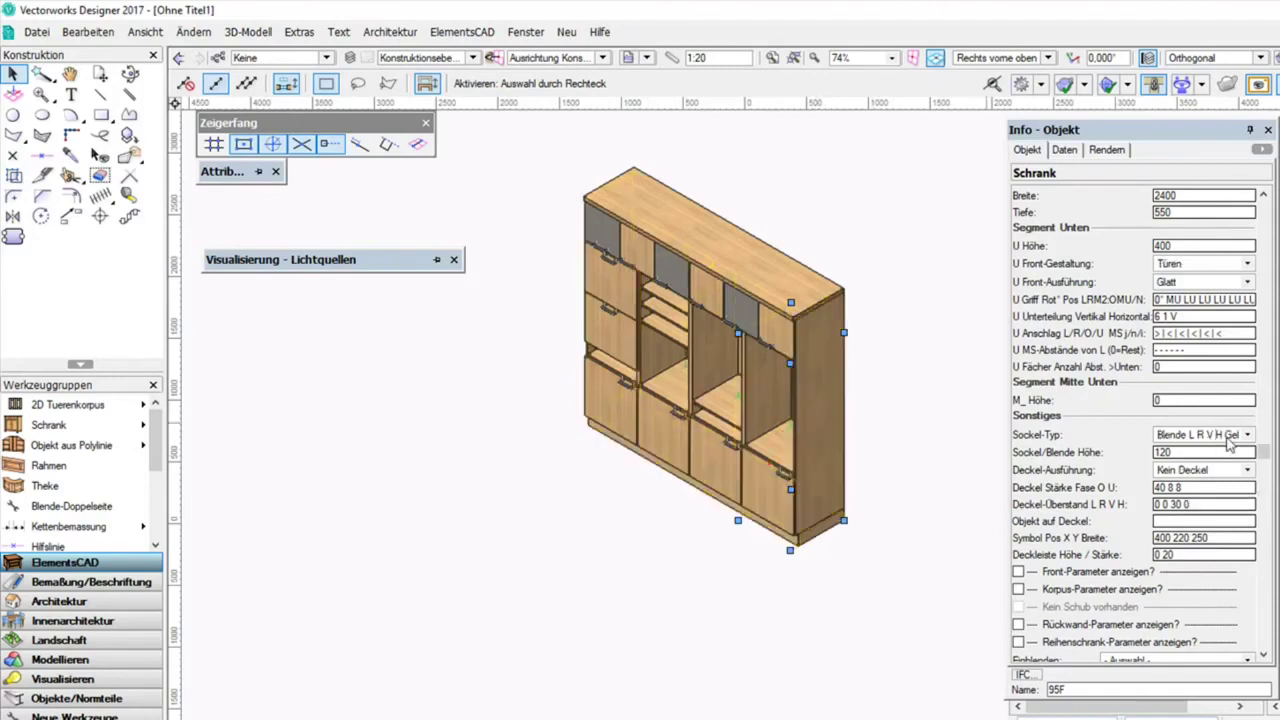
pyautogui.click(1188, 486)
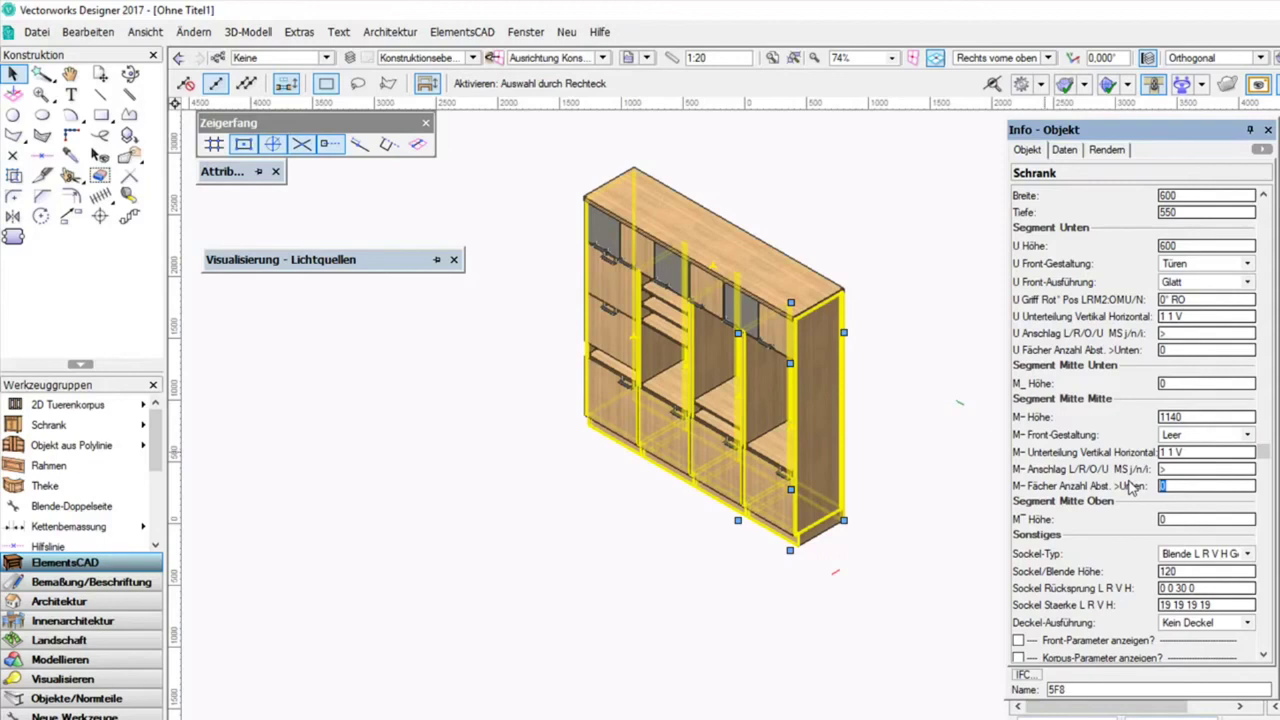
pyautogui.write('3')
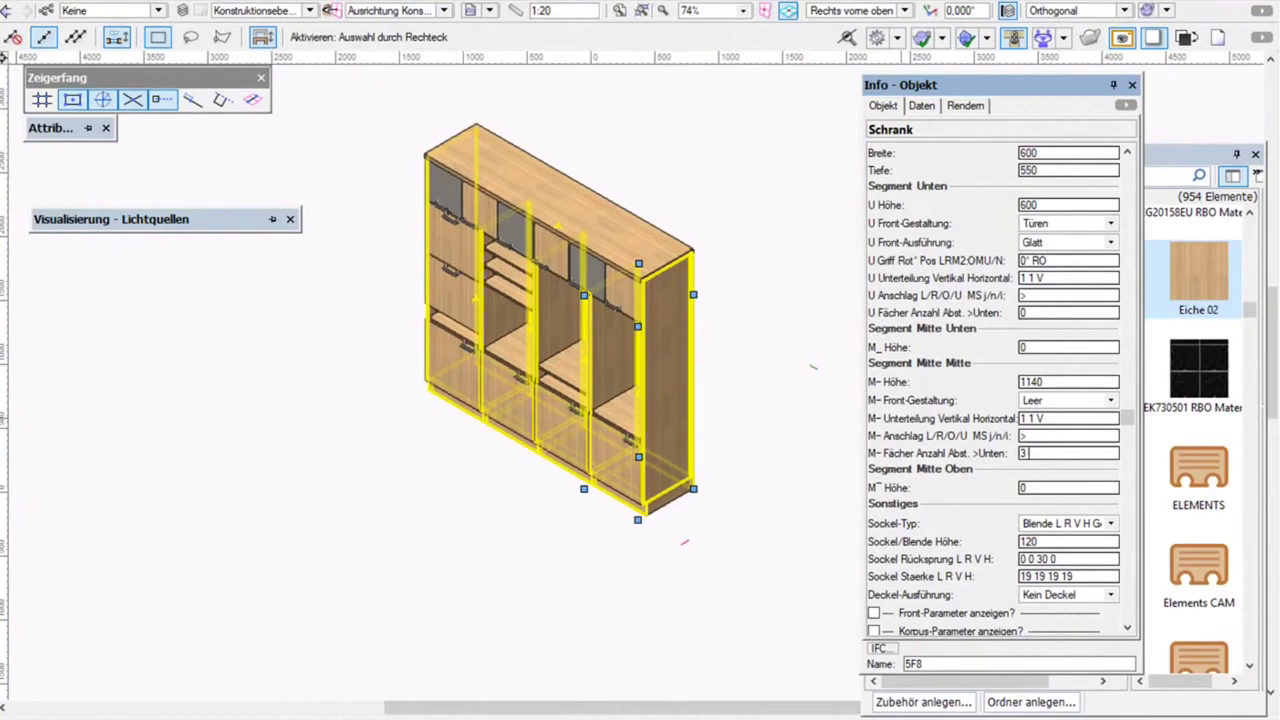
pyautogui.write(' 222 333 555')
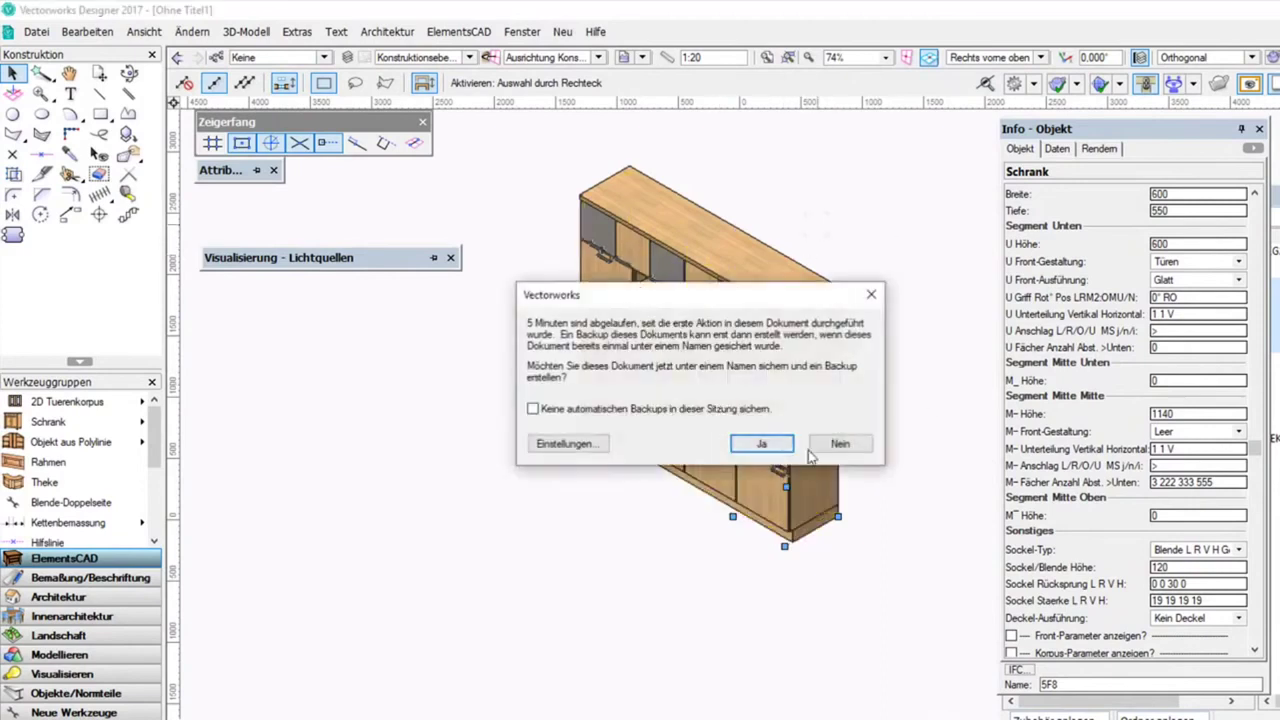
# Give the third cabinet's middle section Schubkästen fronts with M- Unterteilung set to 3
pyautogui.click(838, 443)
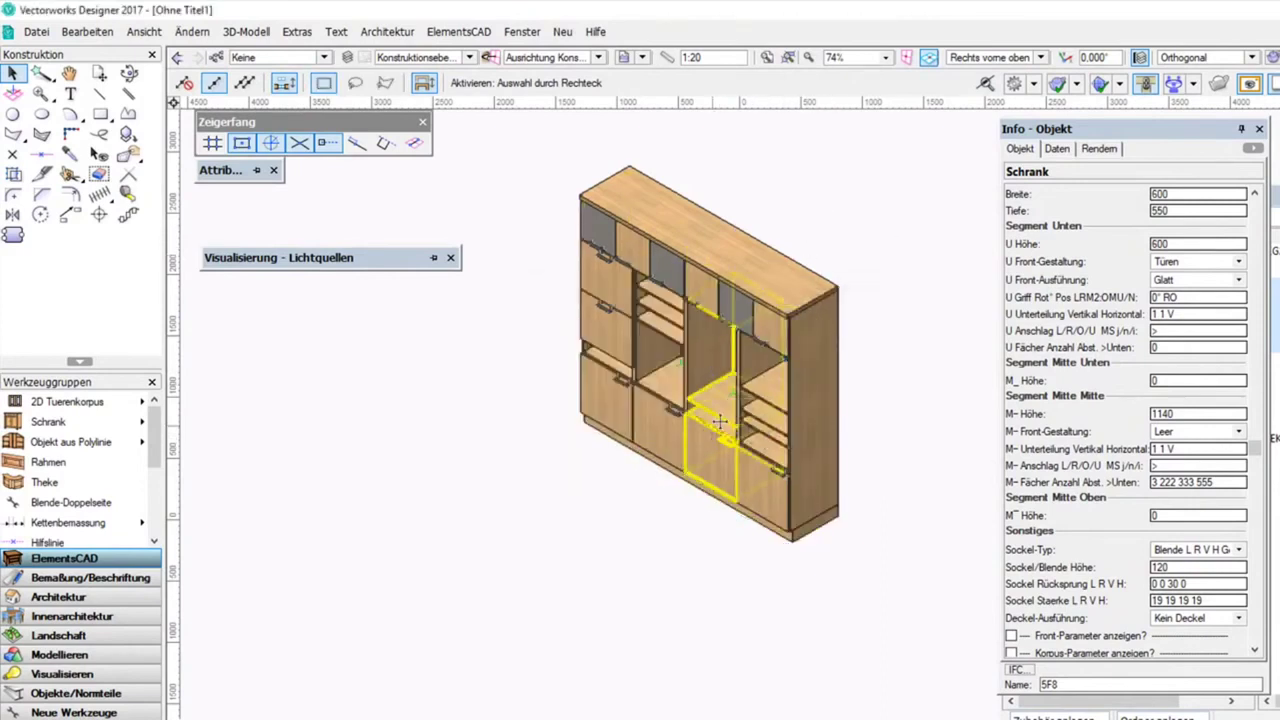
pyautogui.click(718, 422)
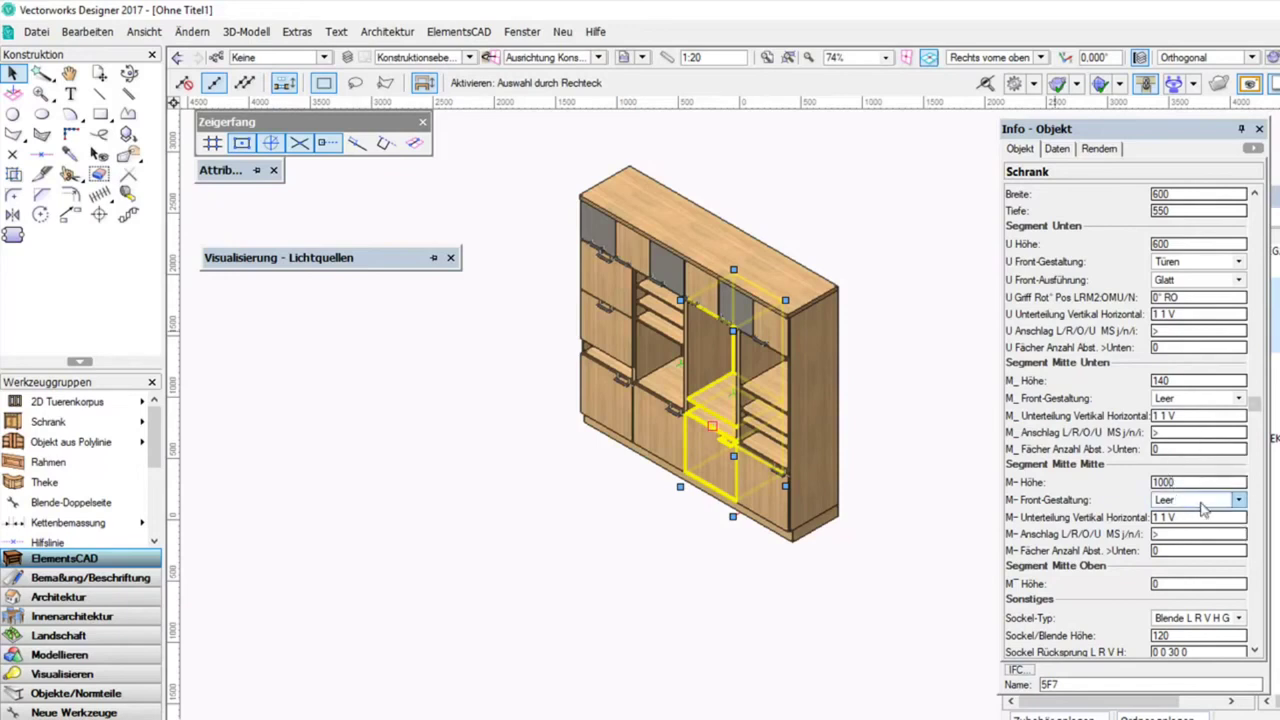
pyautogui.click(1207, 500)
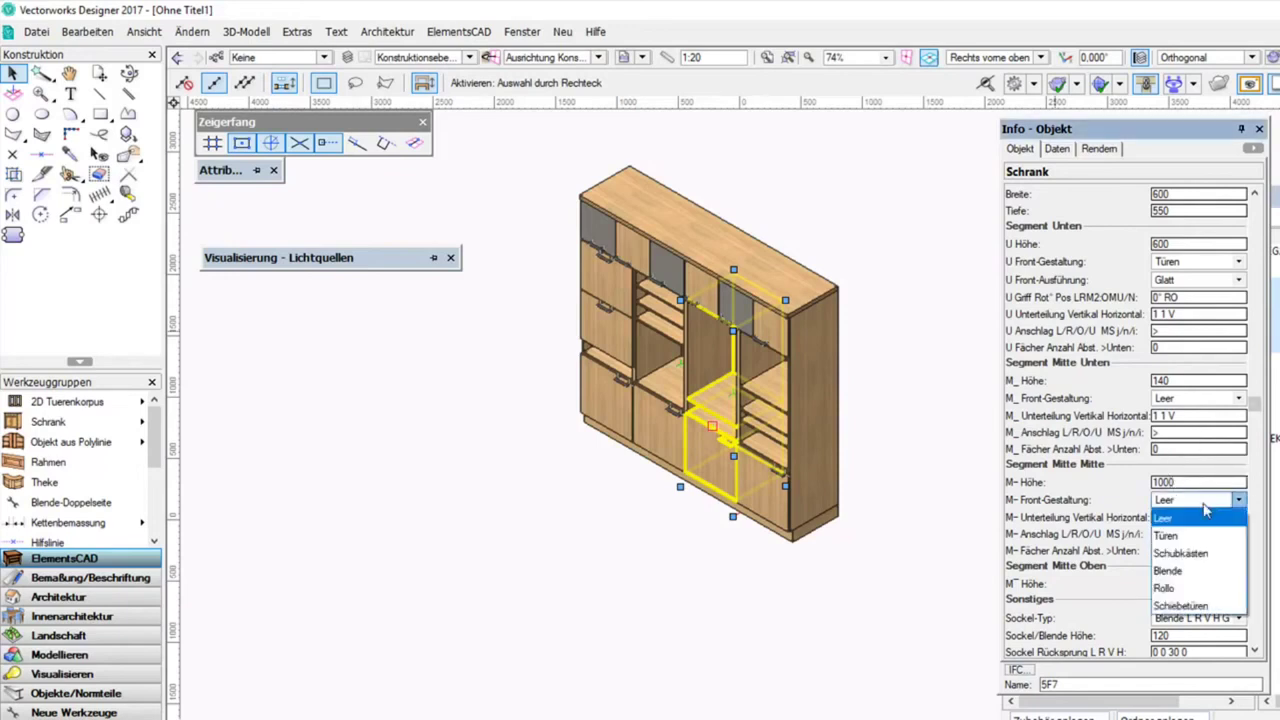
pyautogui.click(1199, 554)
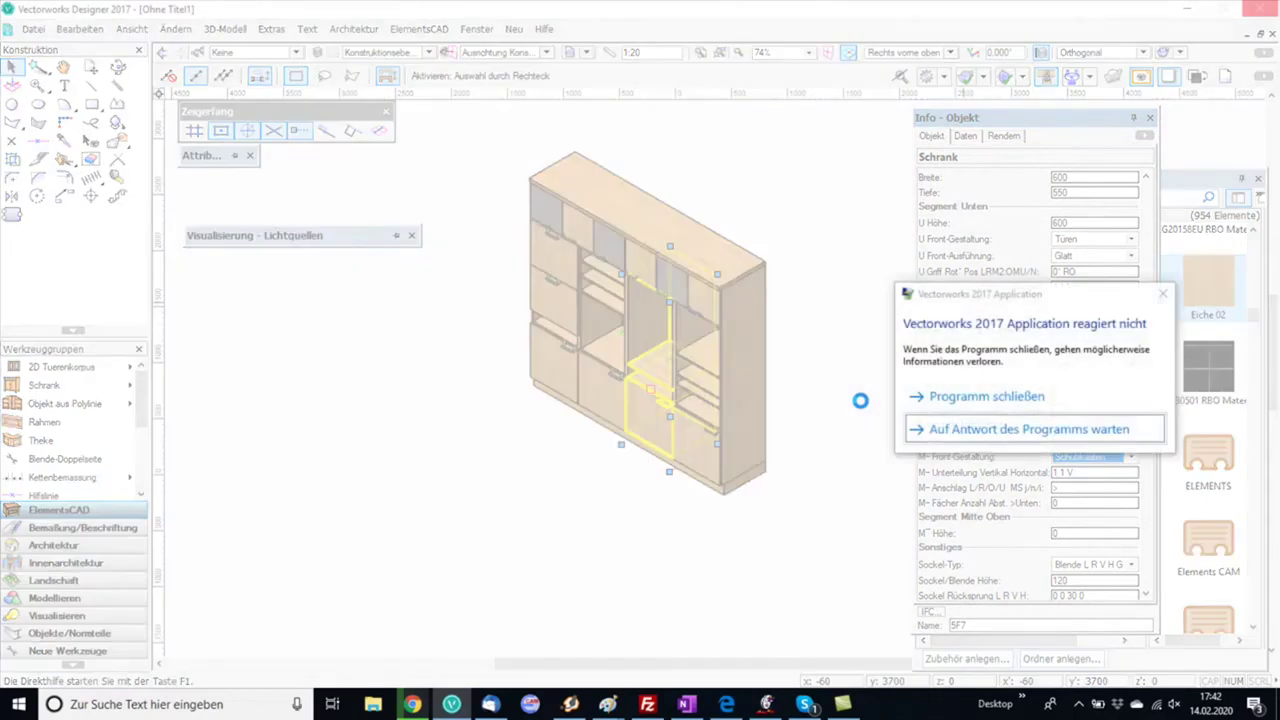
pyautogui.click(968, 430)
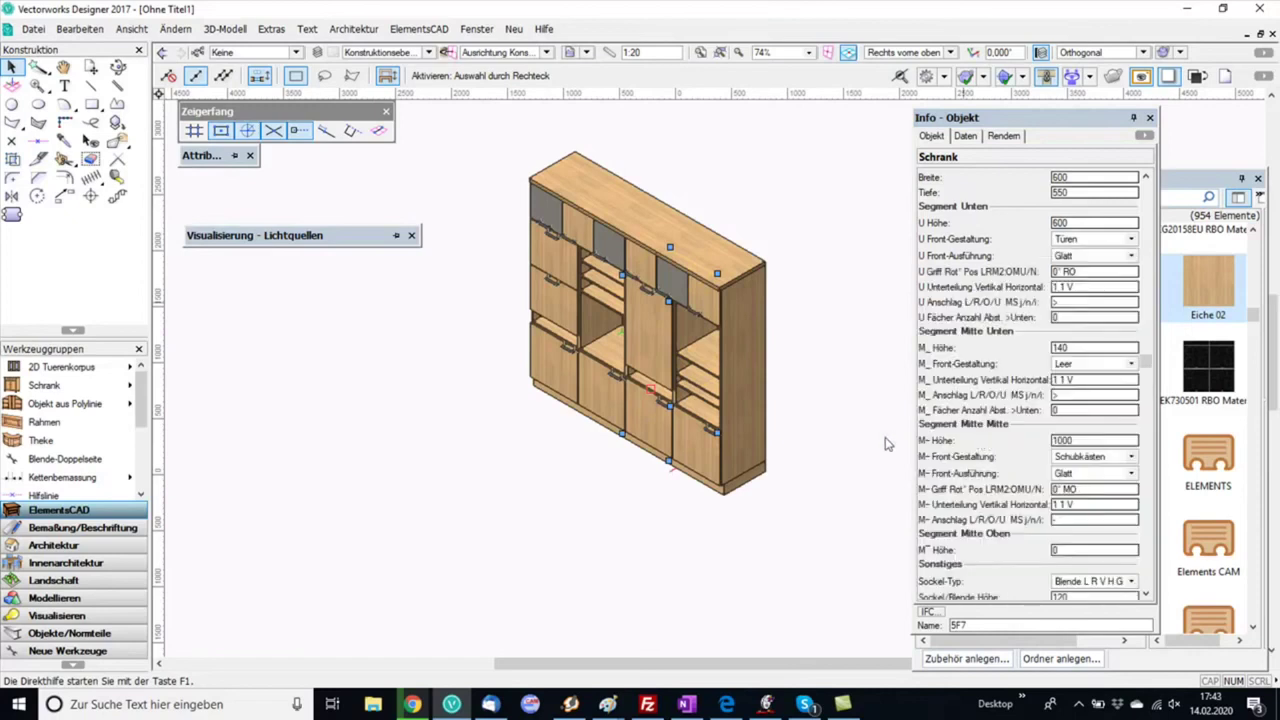
pyautogui.click(1060, 505)
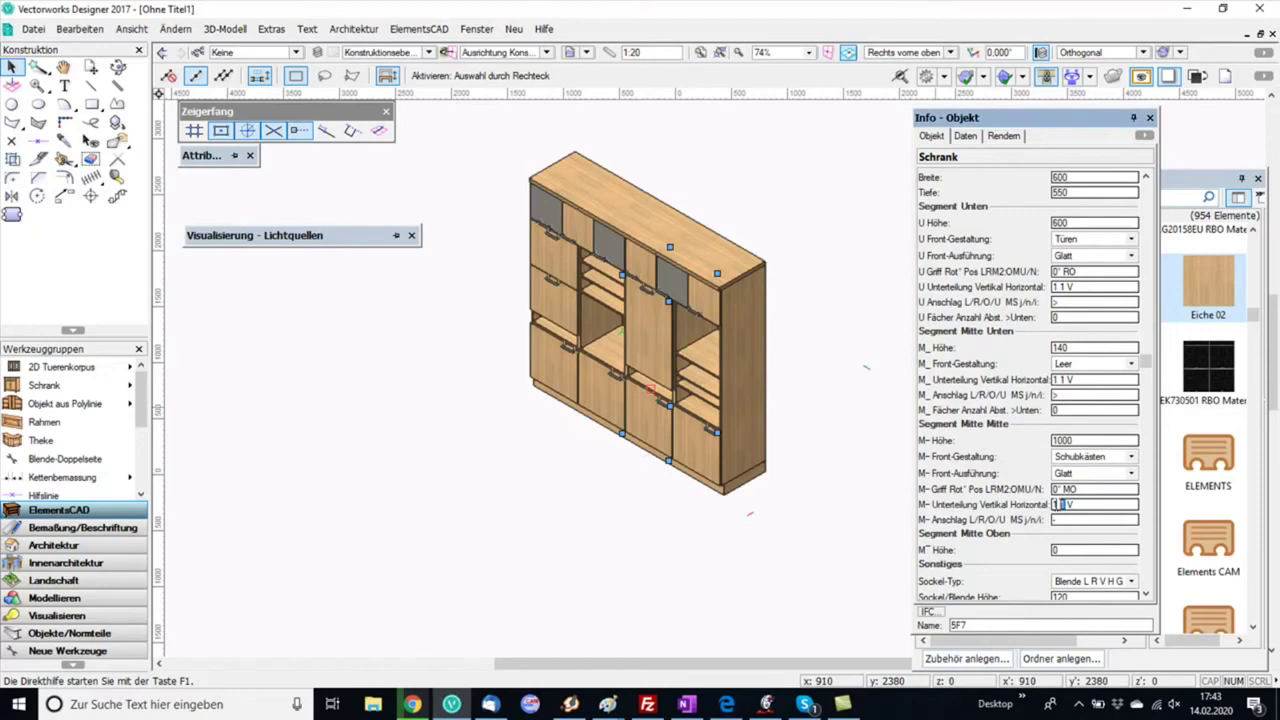
pyautogui.write('3')
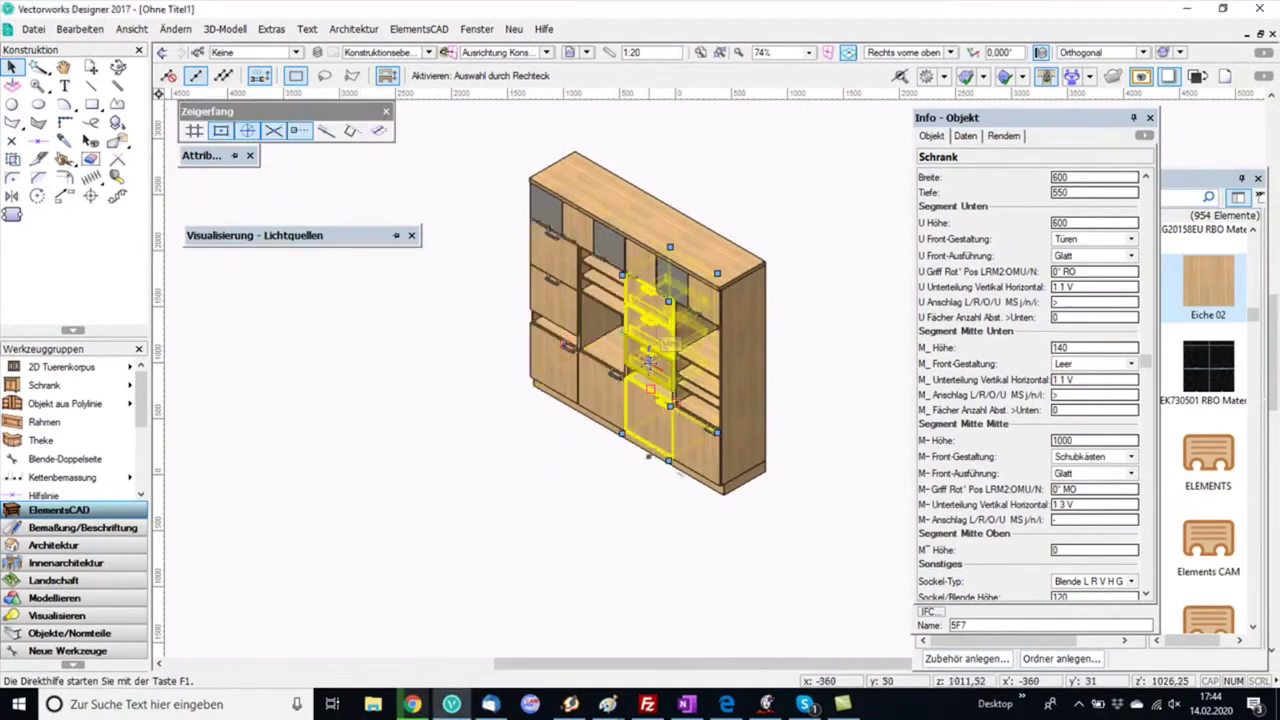
# Zoom in to about 750% on the third cabinet's middle drawers to inspect their chrome bar handles
pyautogui.scroll(10, 648, 361)
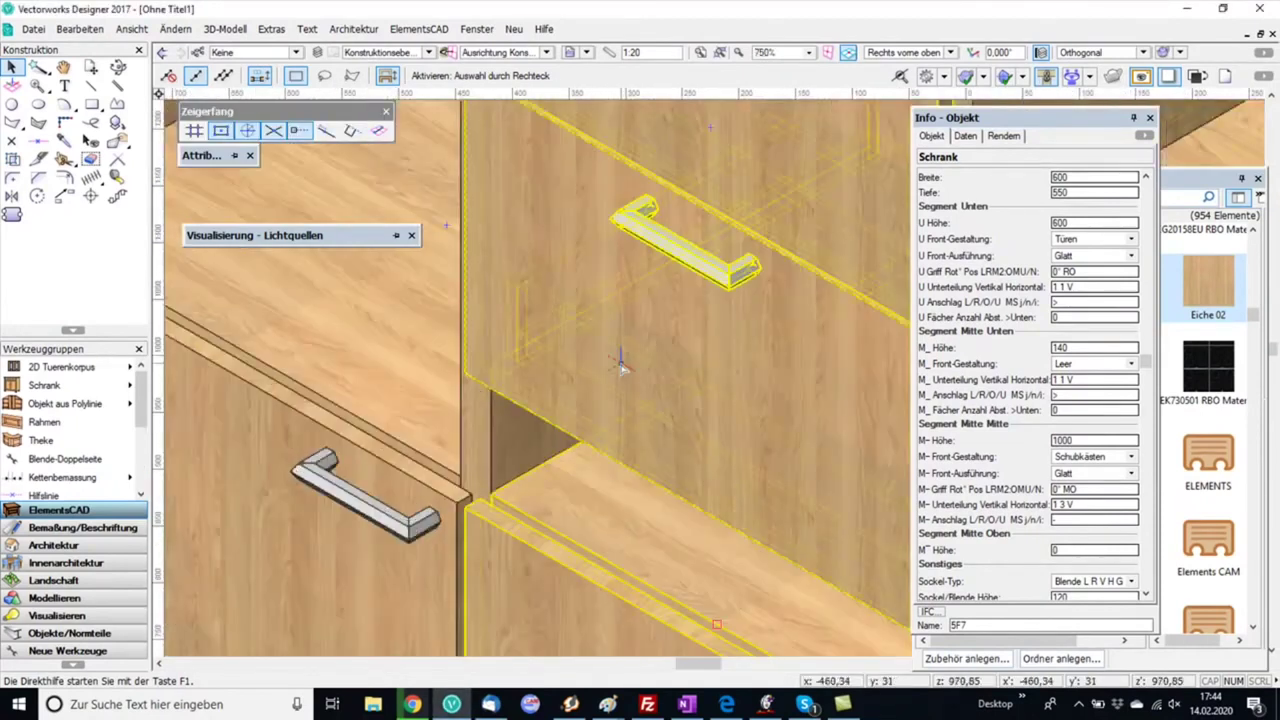